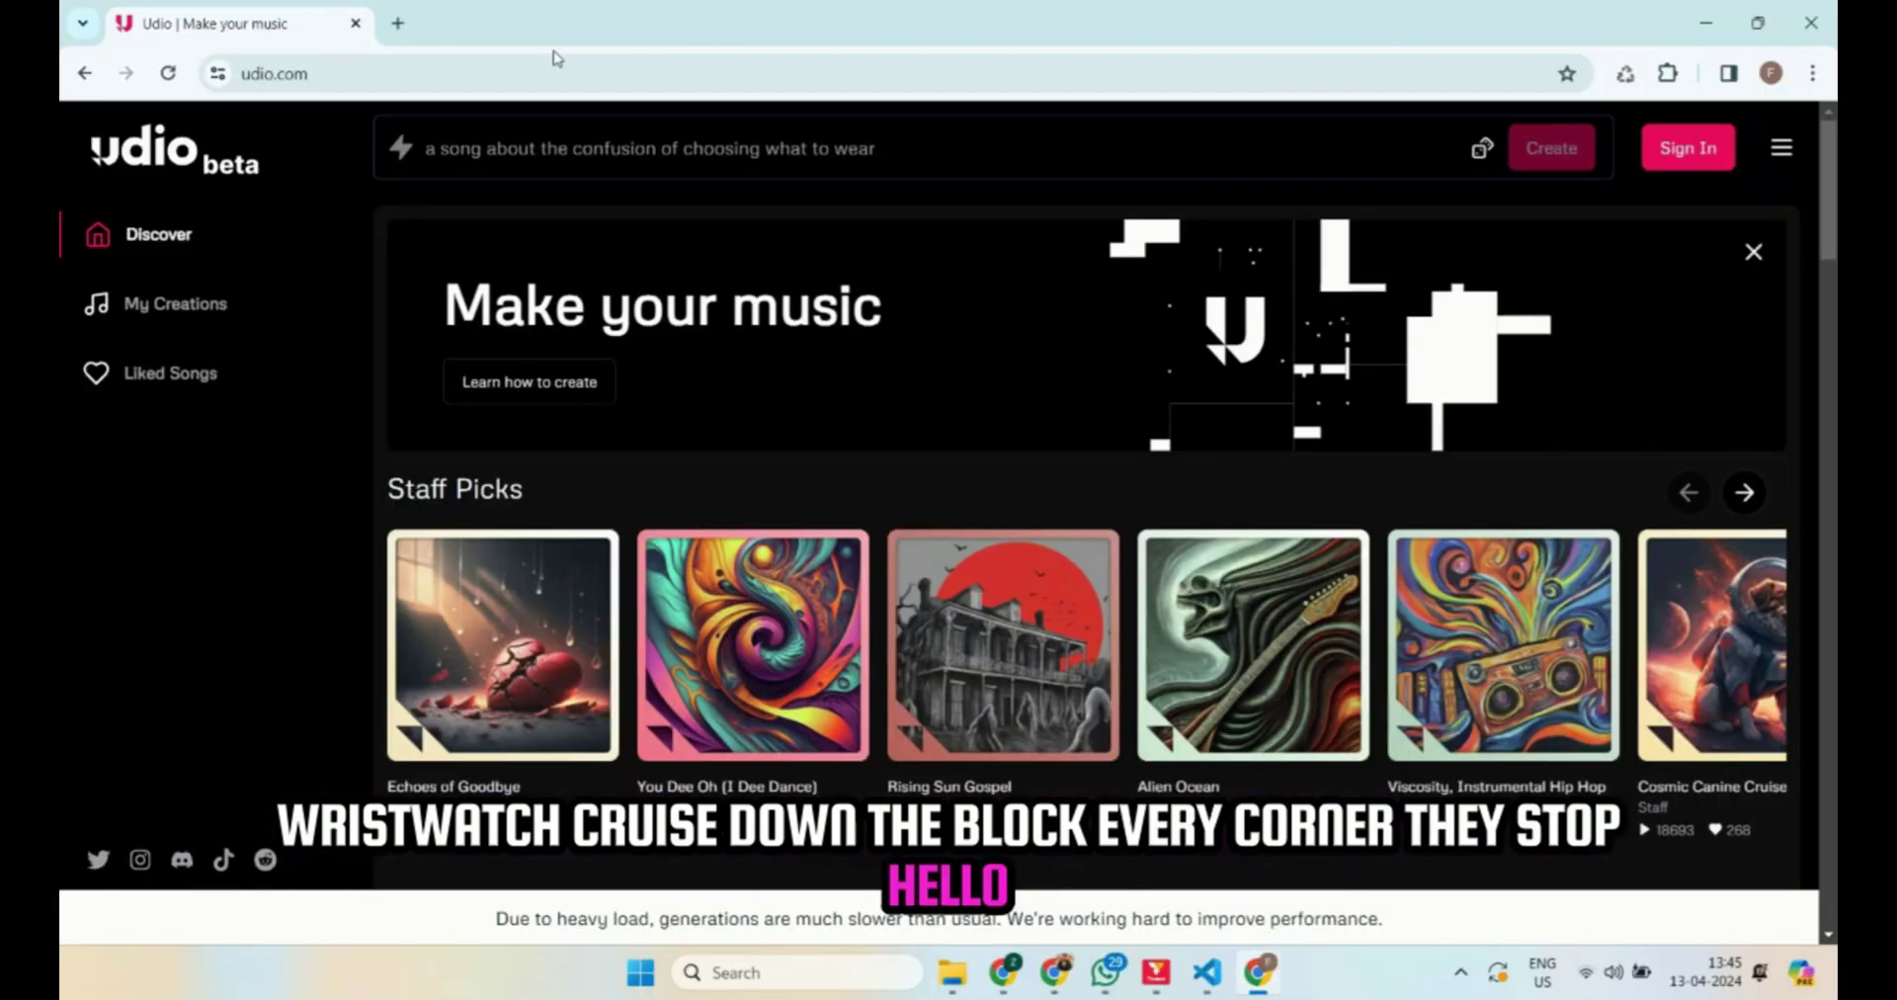
Load the udio.com site in Google Chrome.
scroll(679, 552, down, 6)
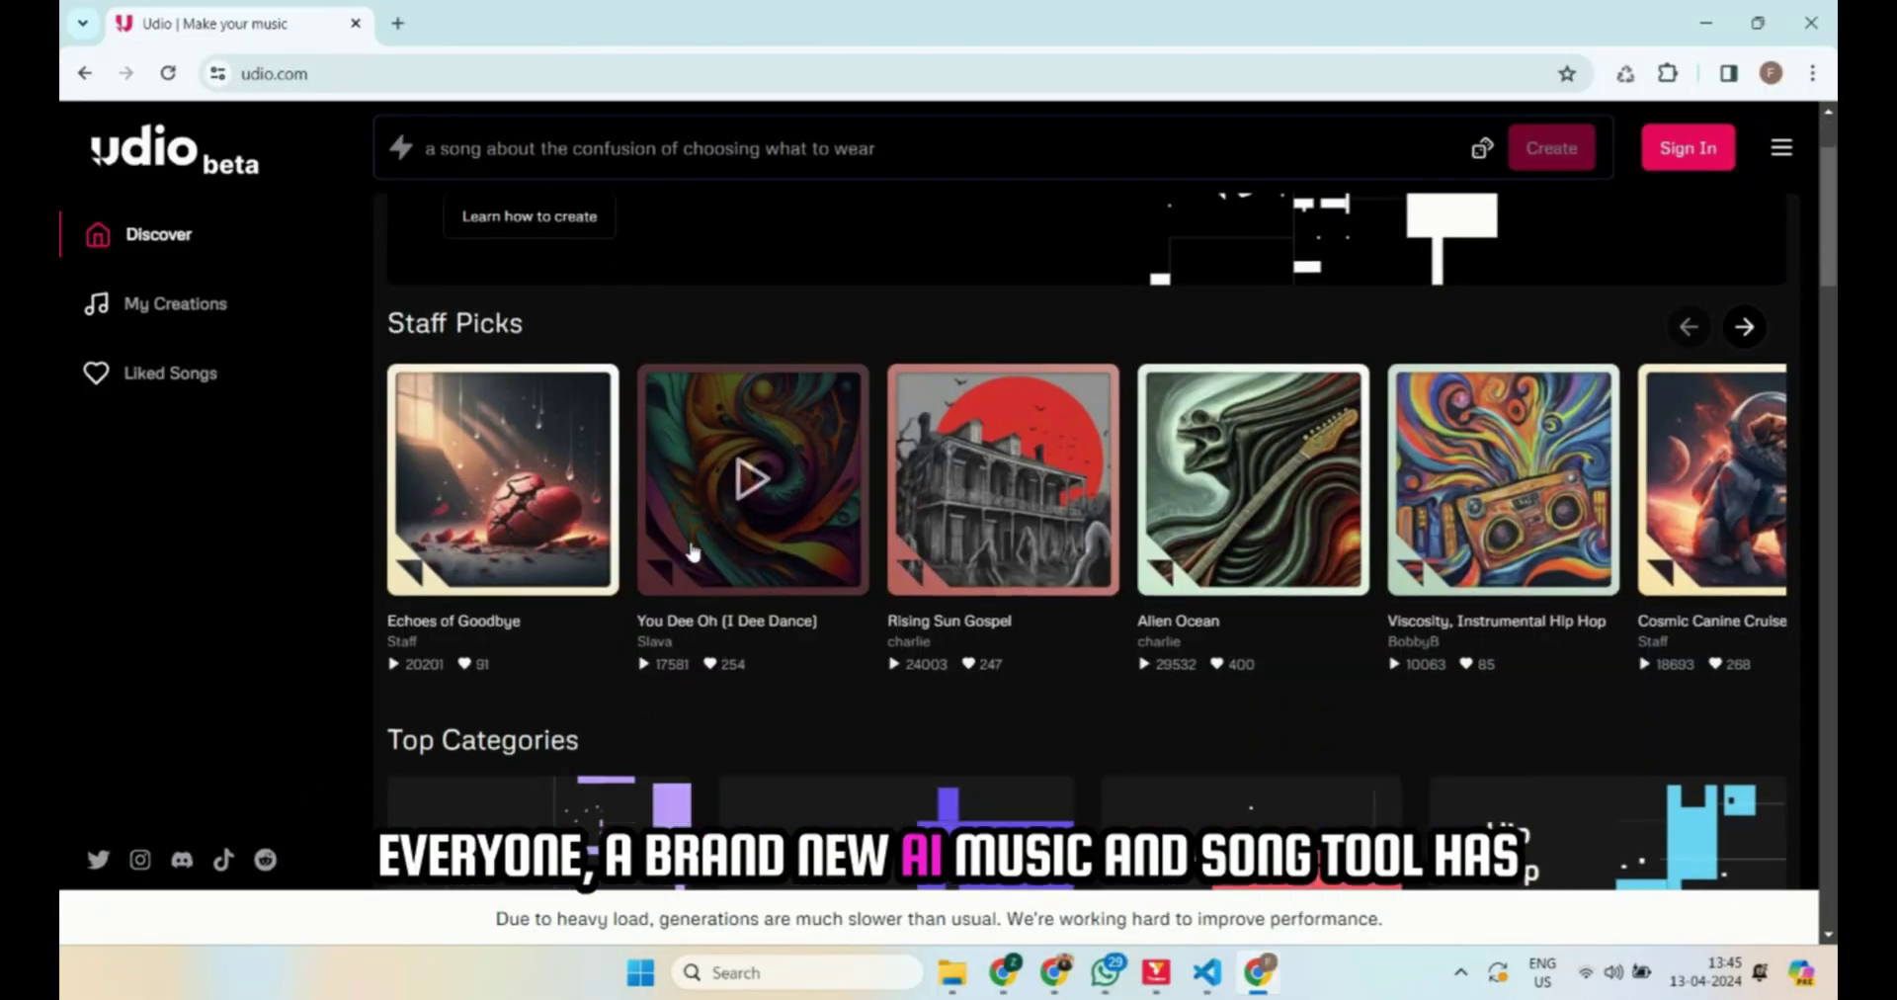
scroll(826, 566, up, 2)
scroll(825, 566, up, 4)
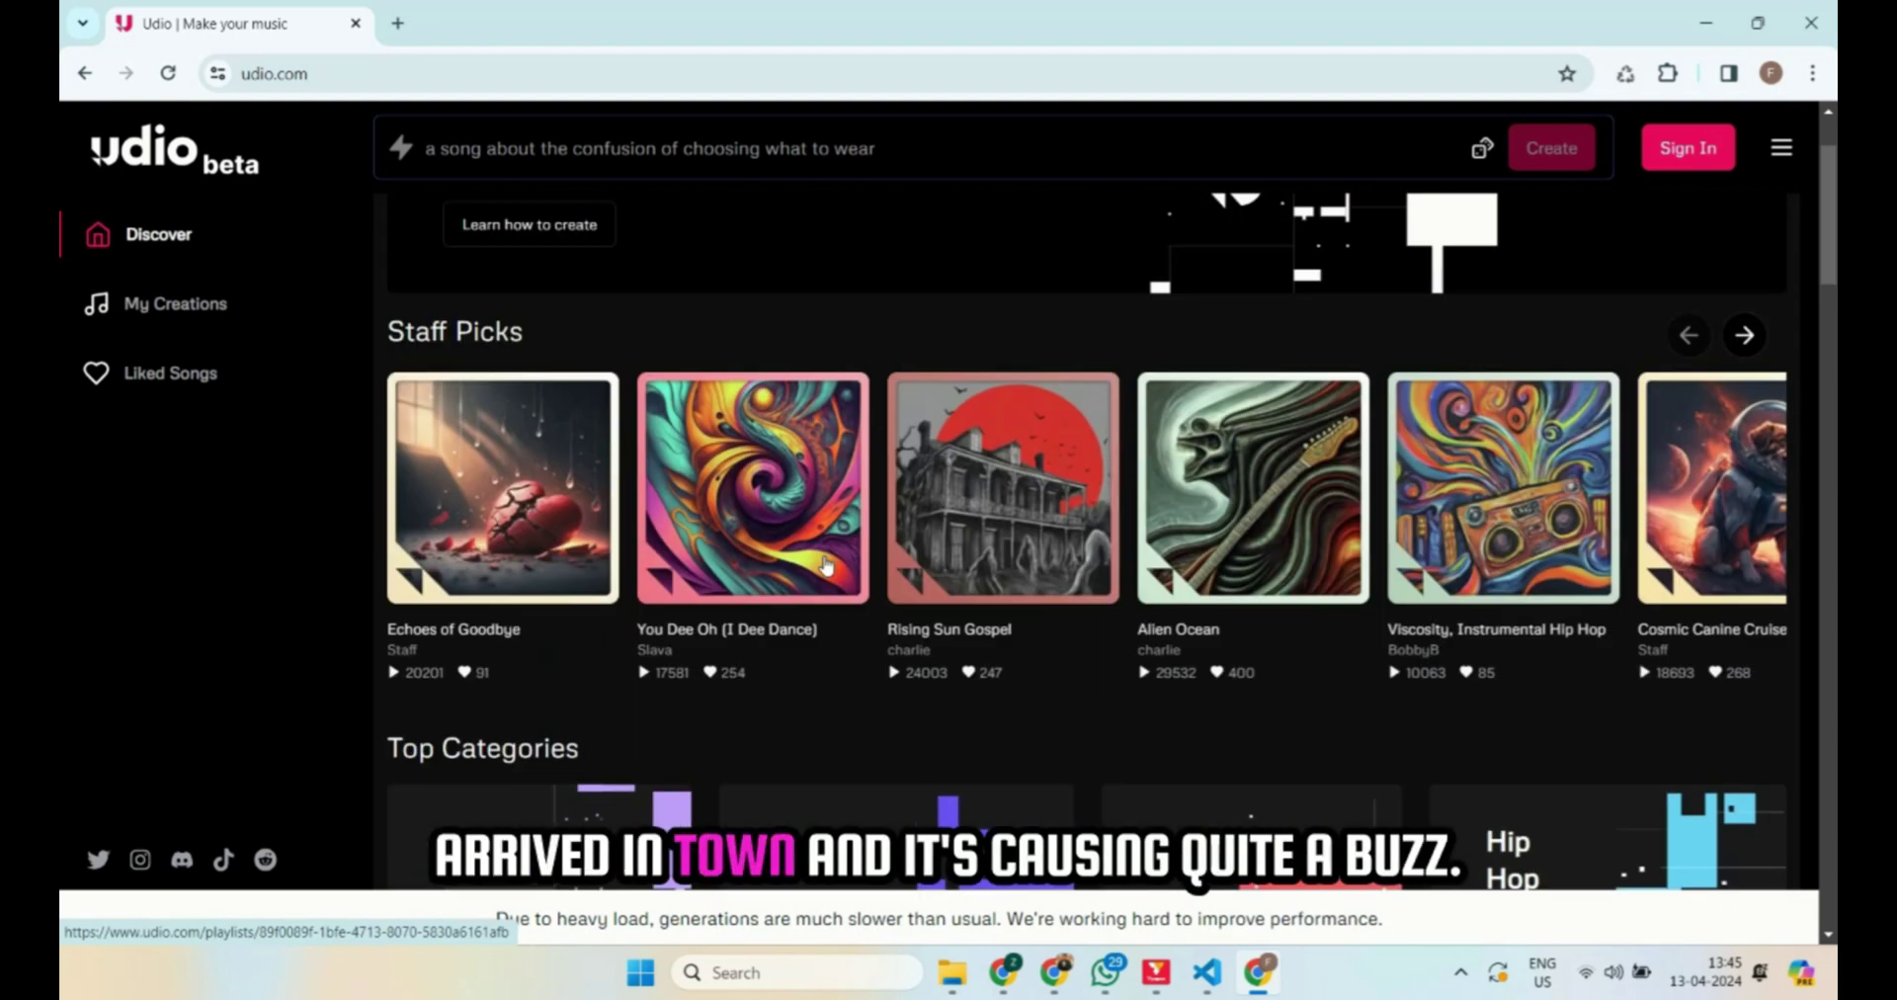
scroll(826, 566, down, 7)
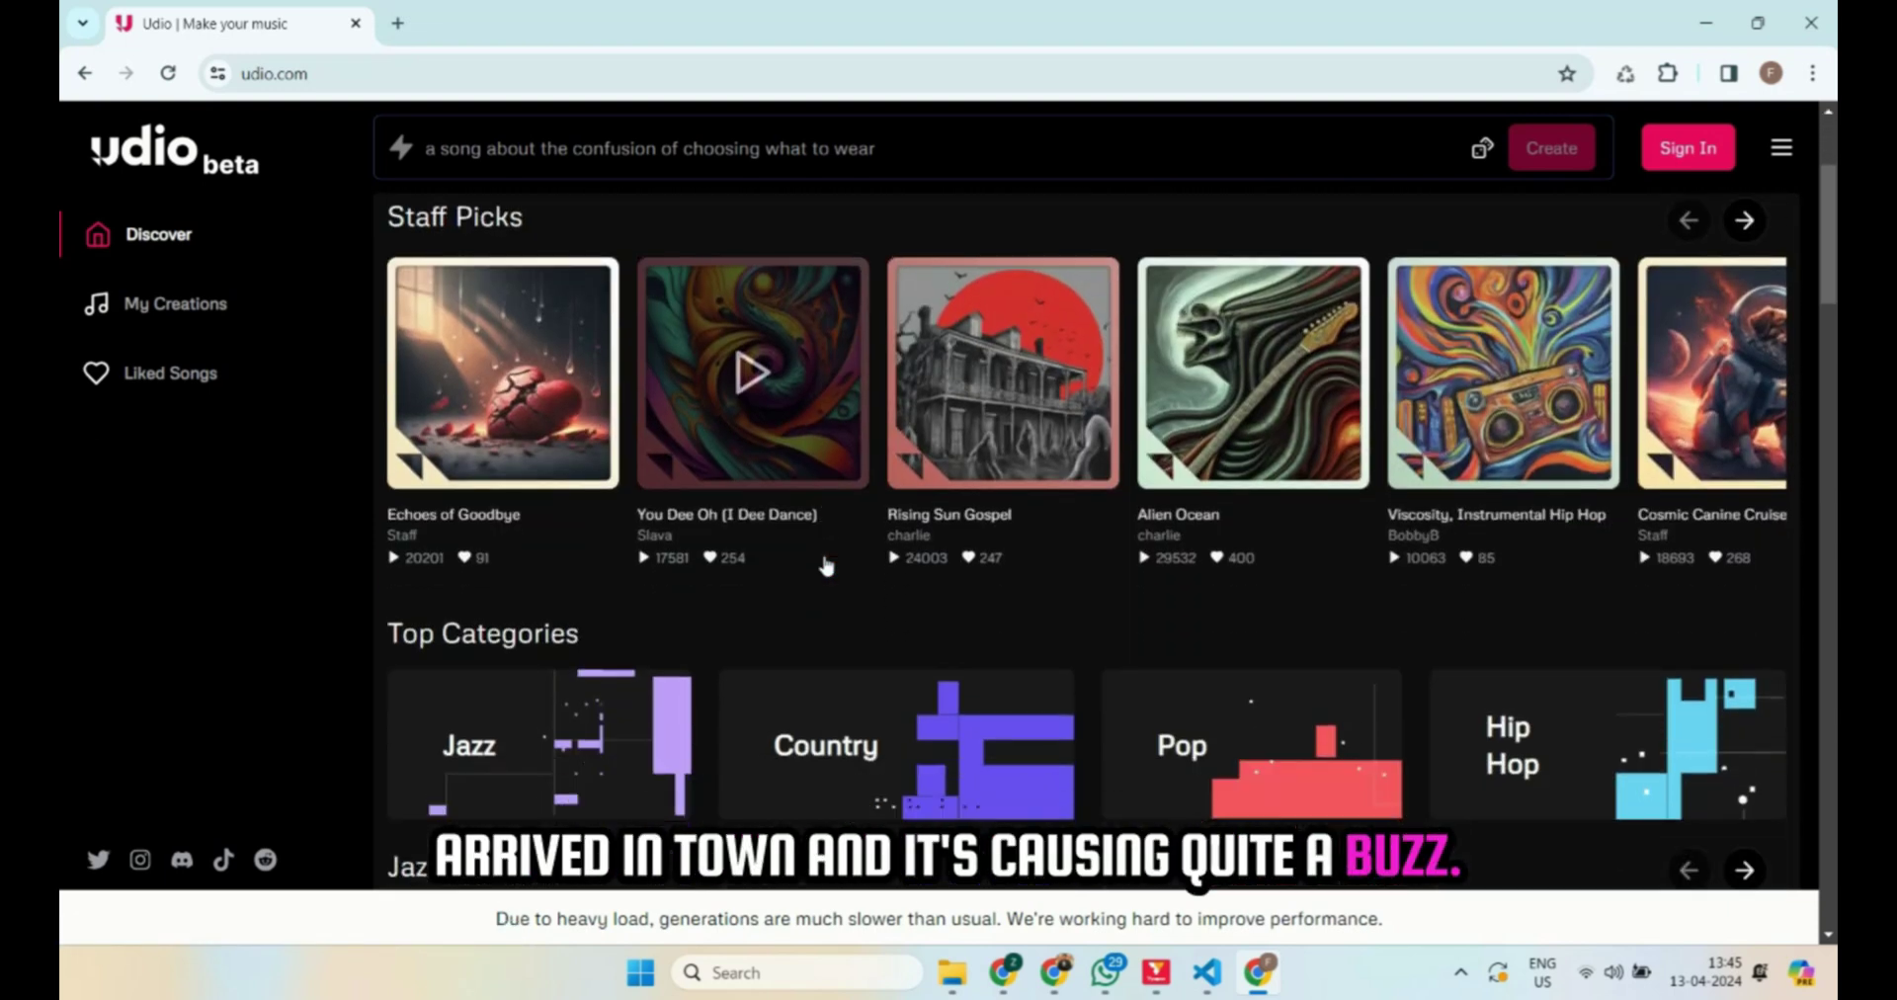
scroll(826, 566, down, 5)
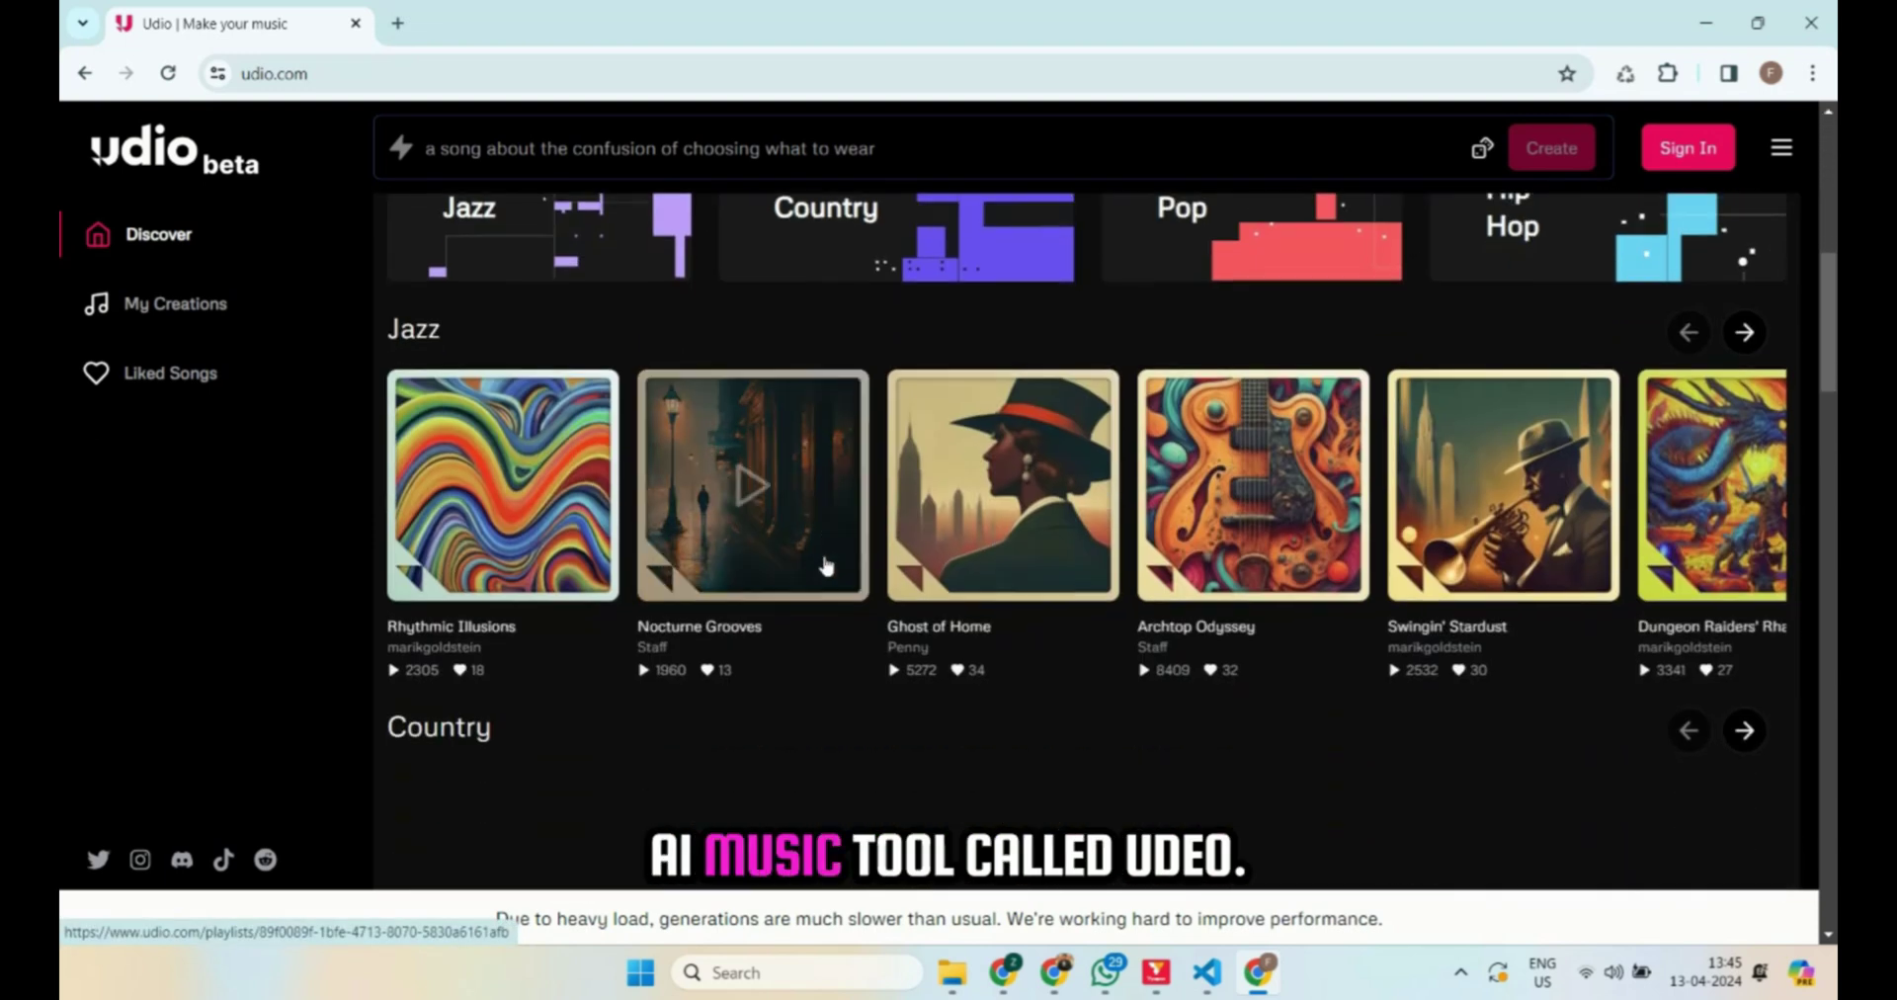
scroll(826, 566, down, 8)
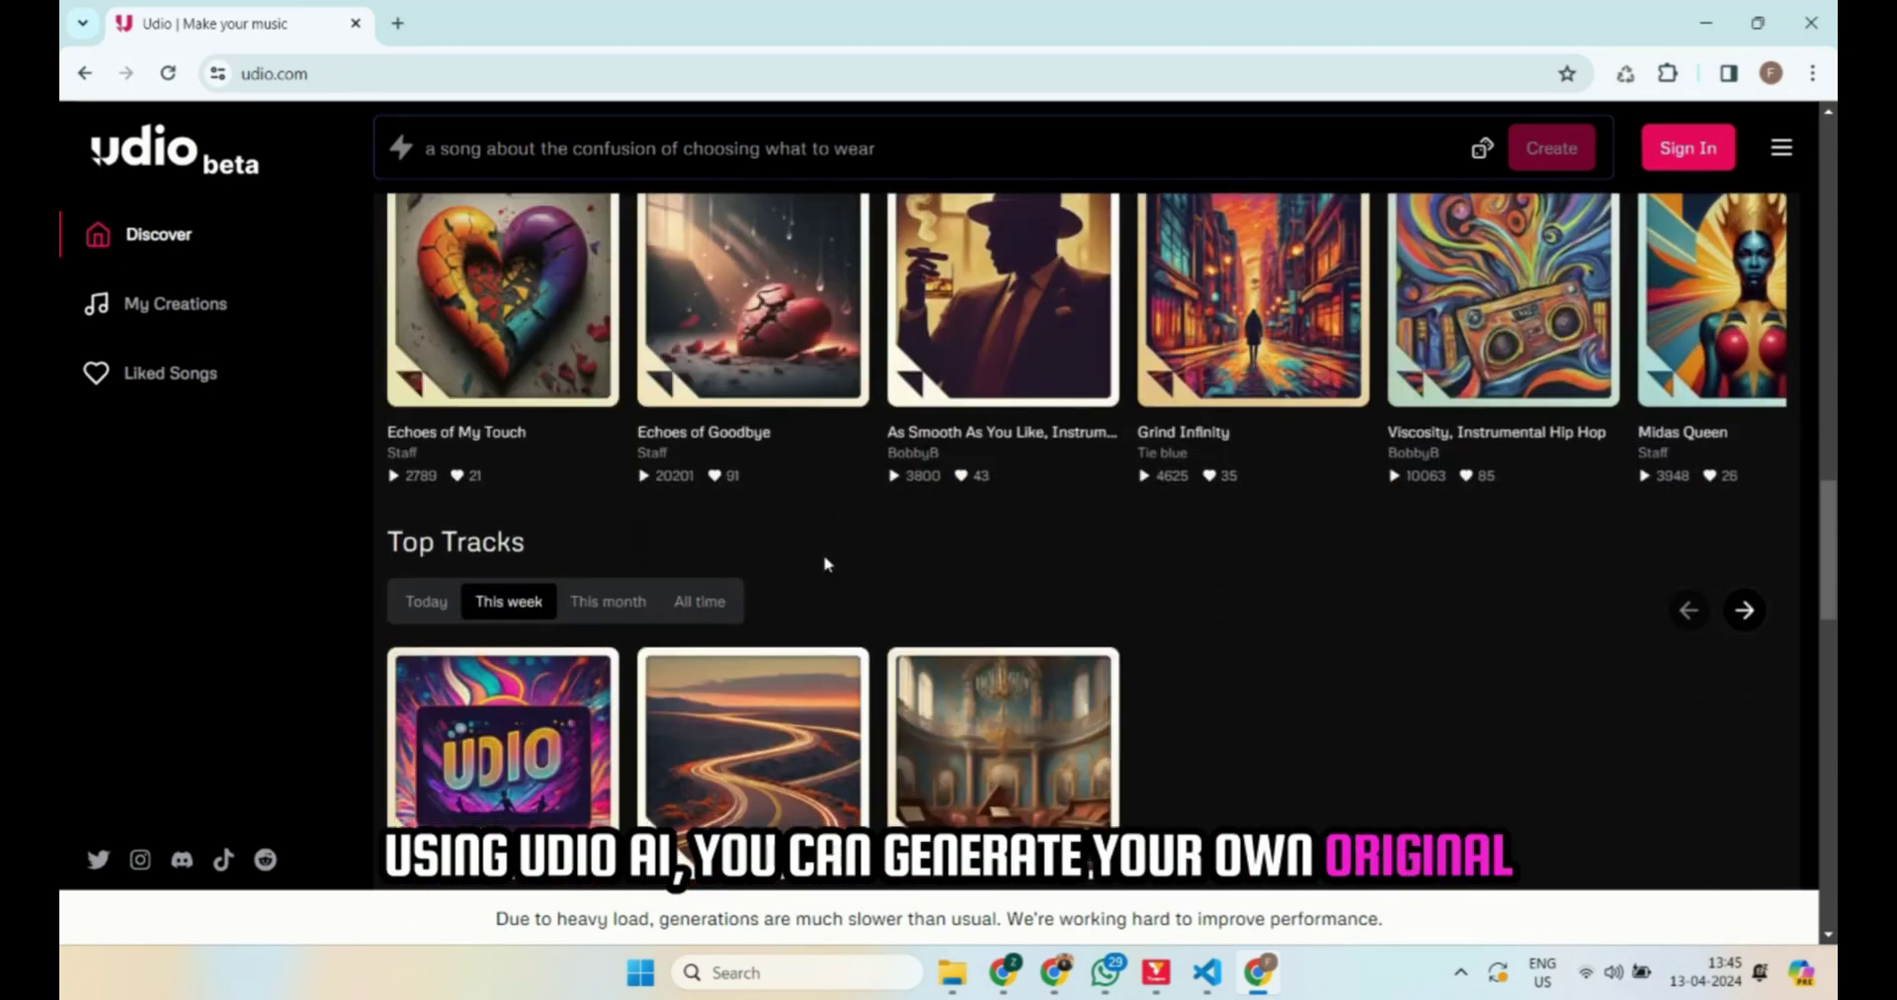
scroll(826, 566, down, 5)
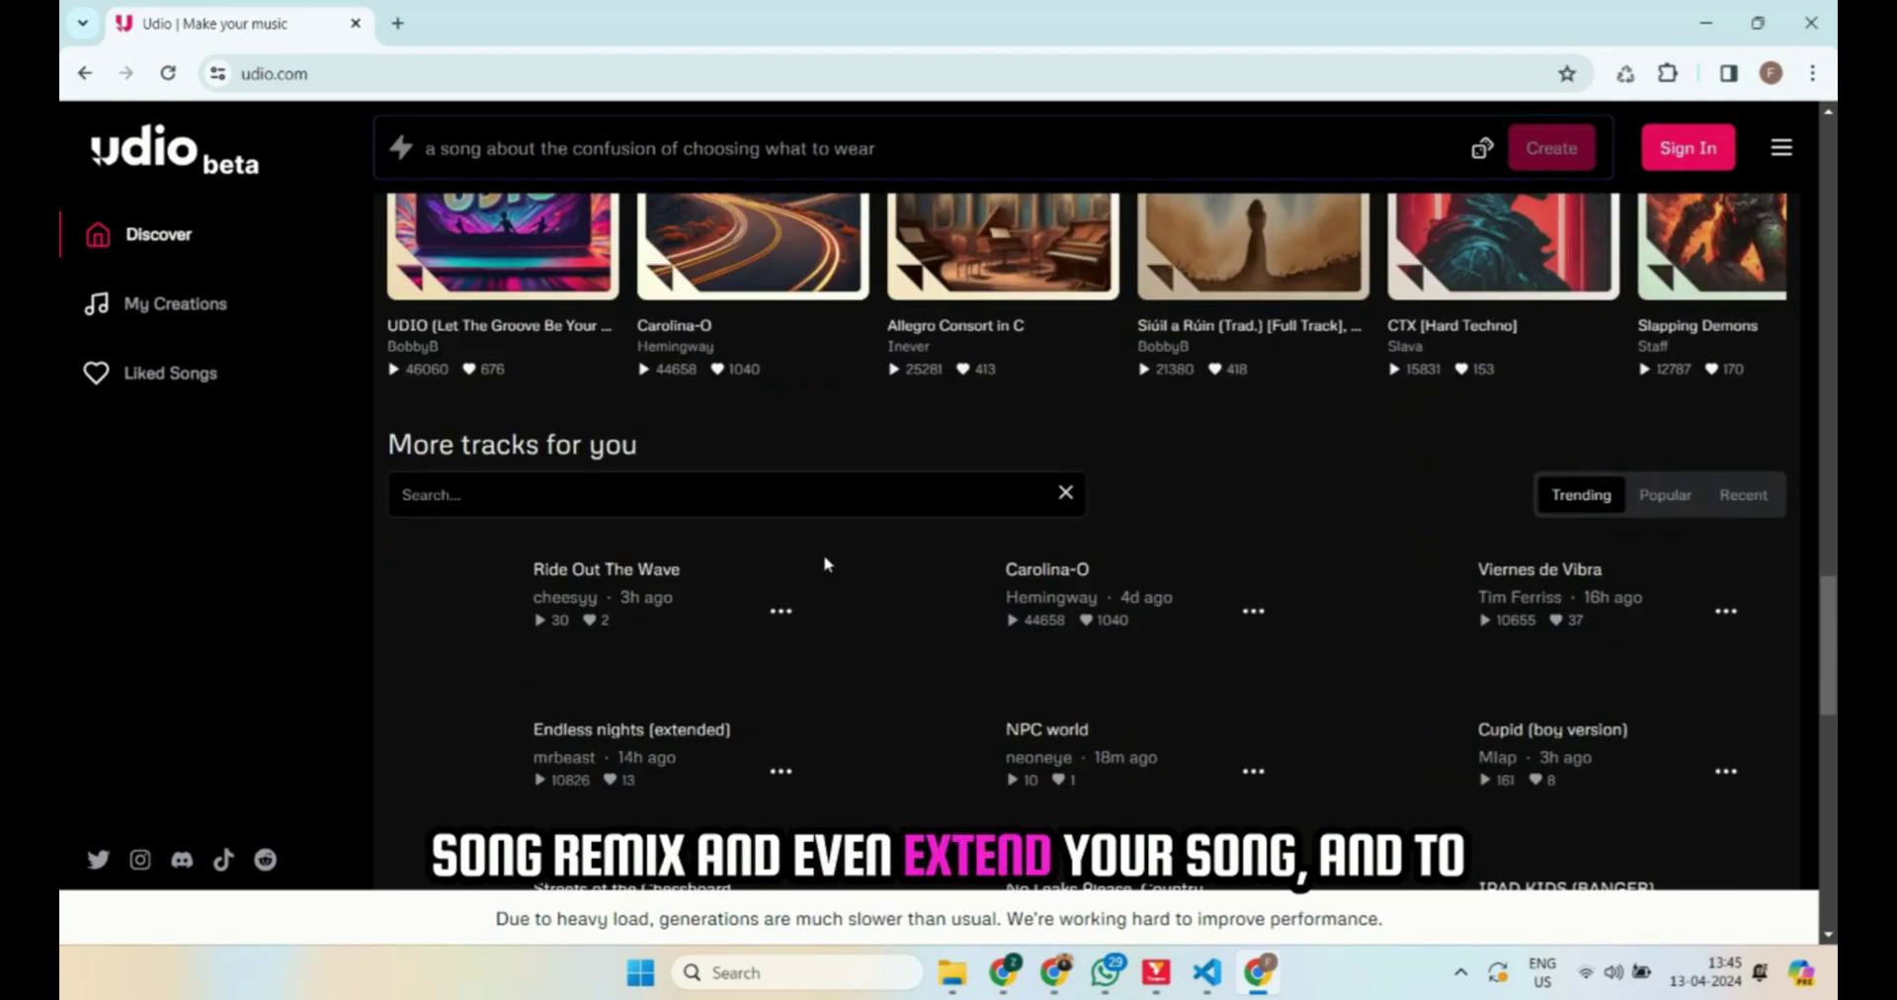
scroll(826, 566, down, 1)
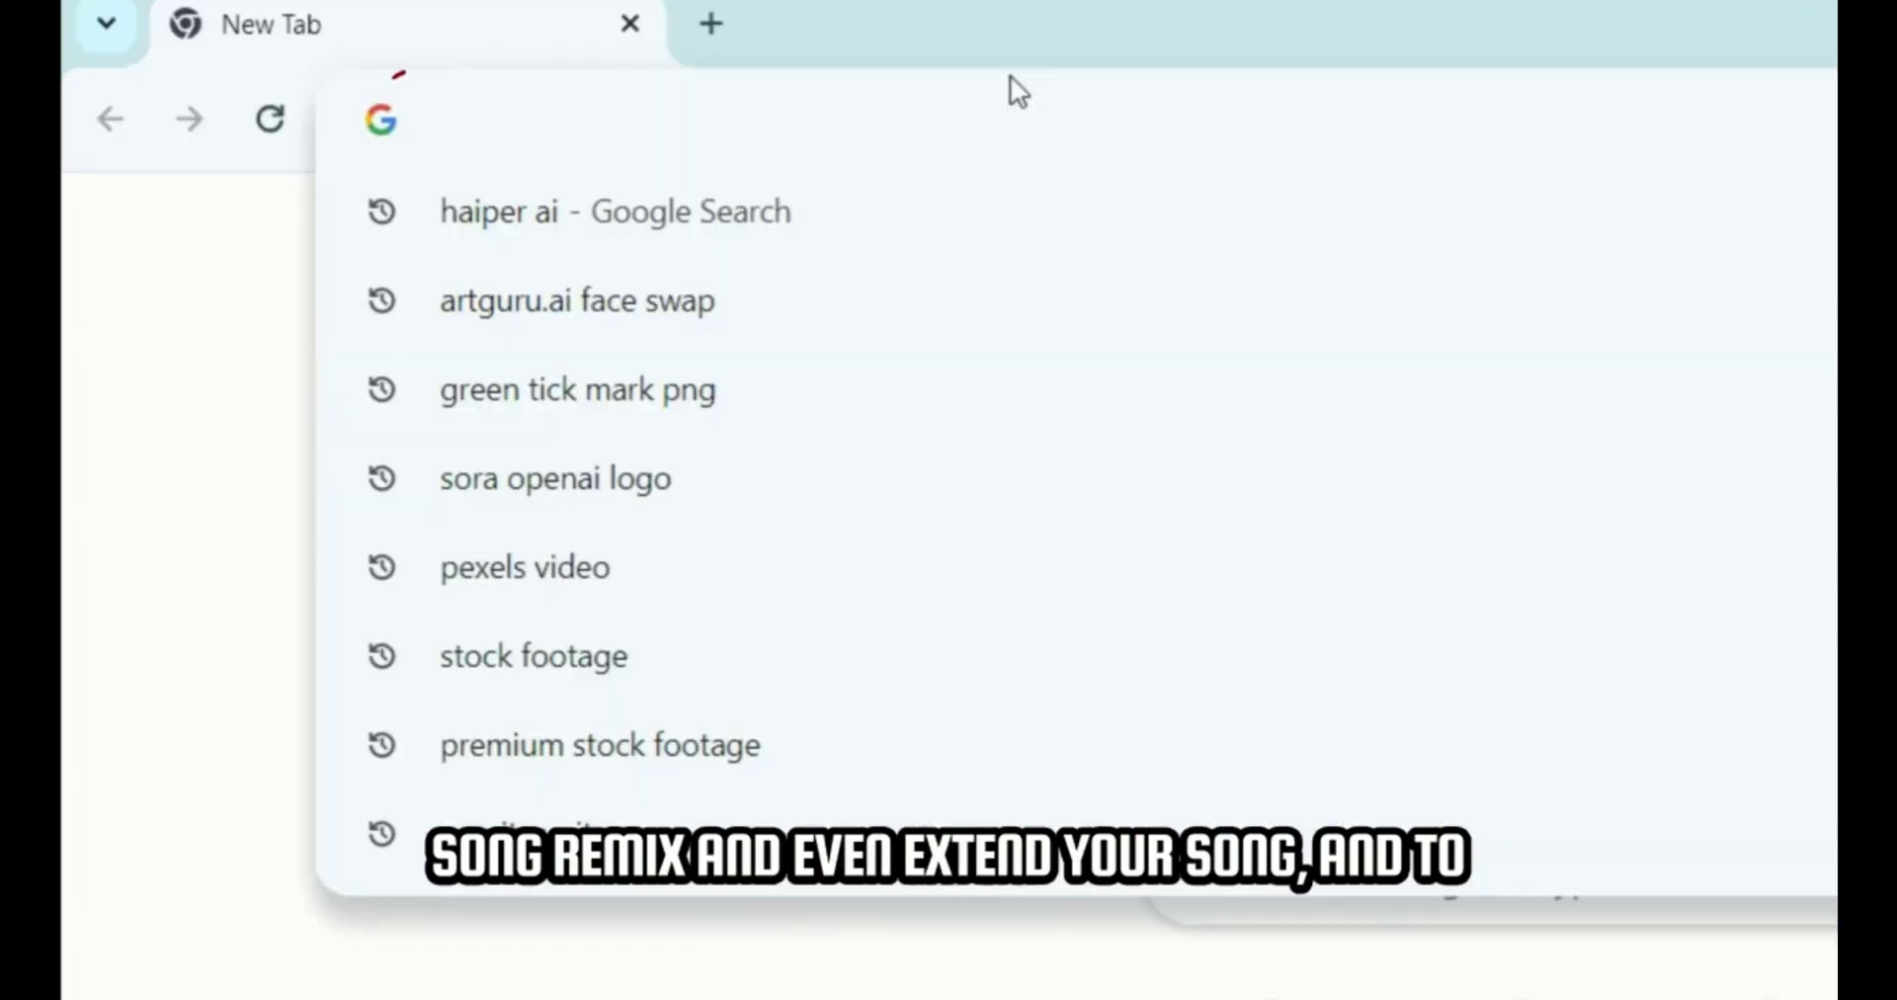
text(udio.com)
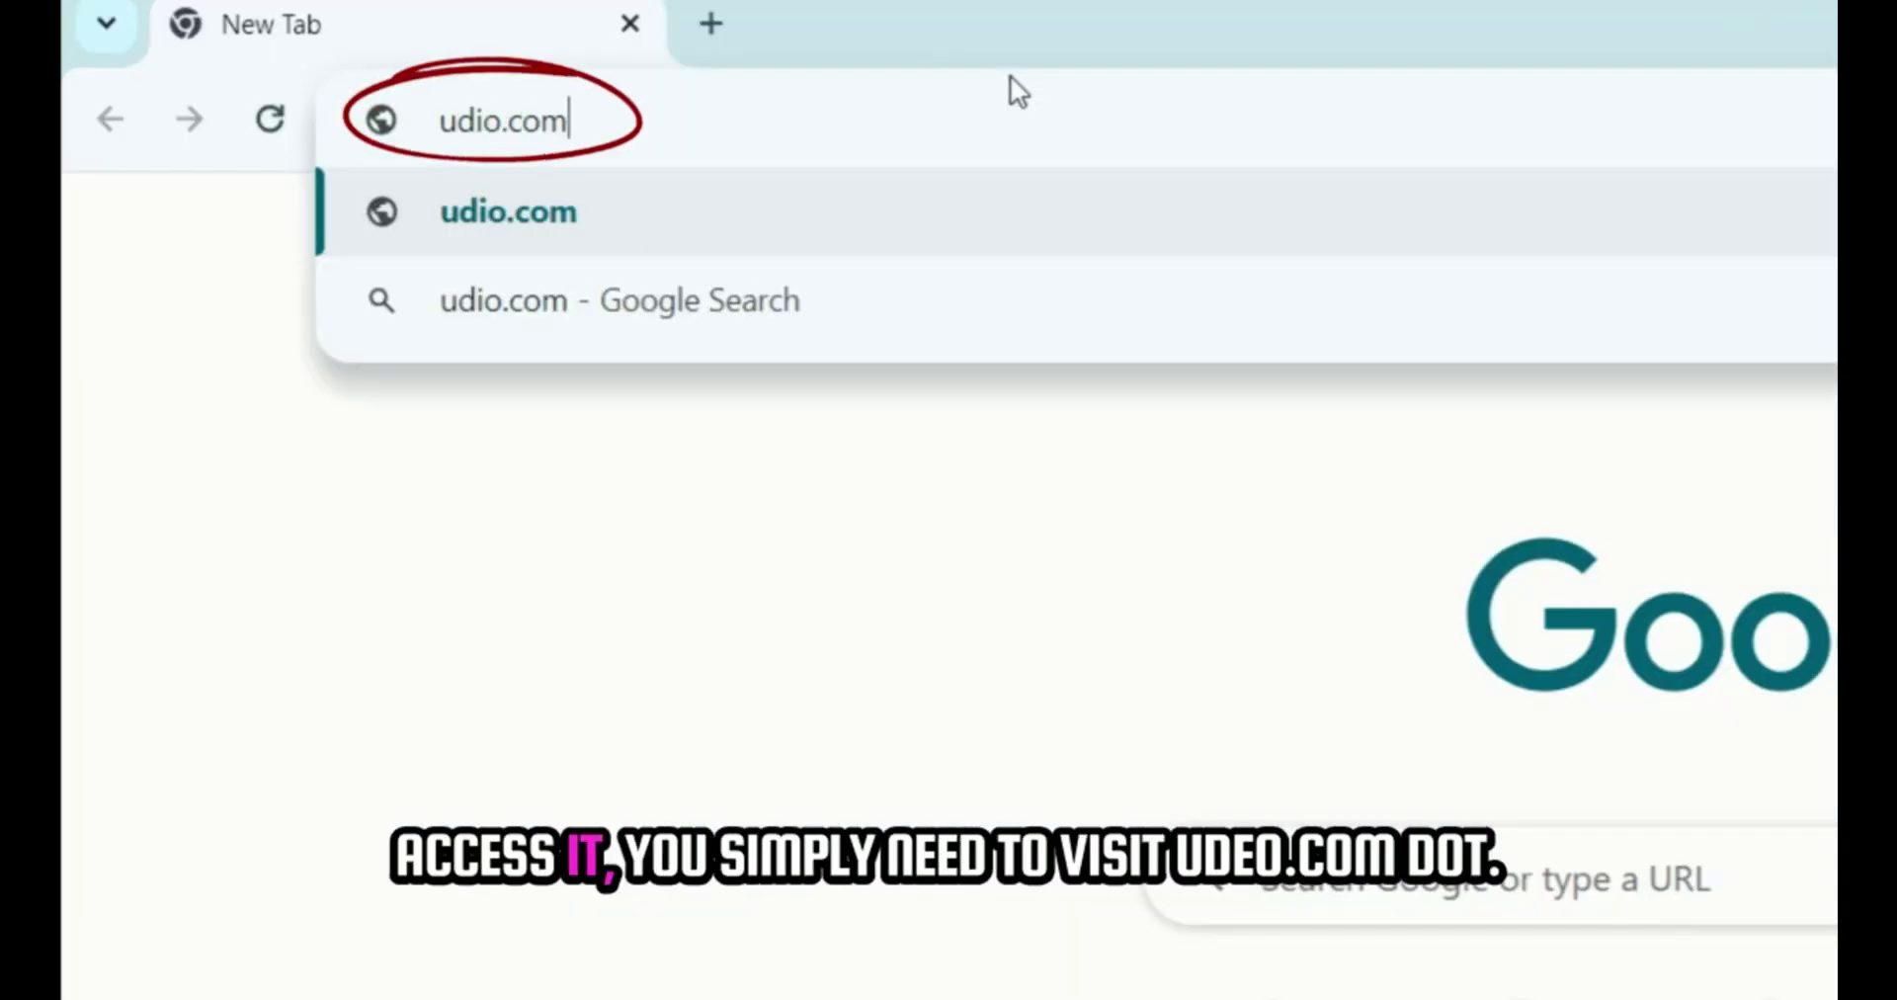
key(Return)
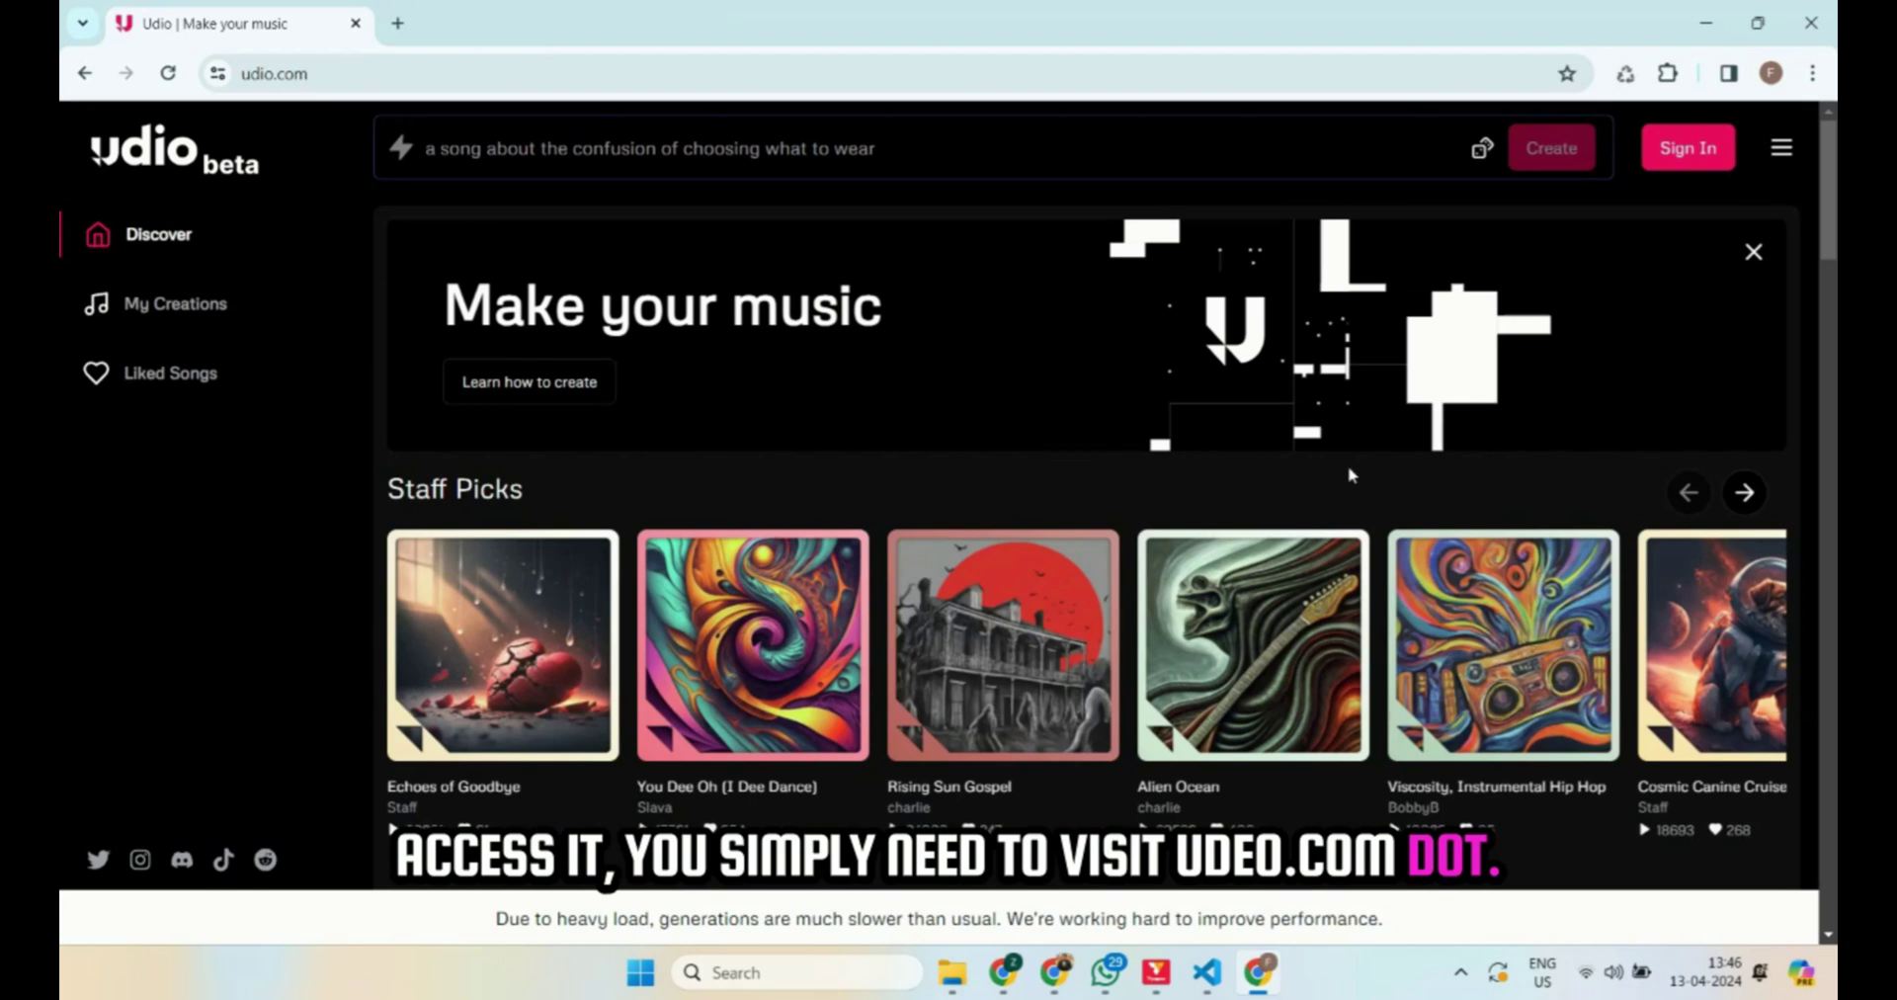
Sign in to Udio with a Google account.
click(1685, 148)
click(949, 489)
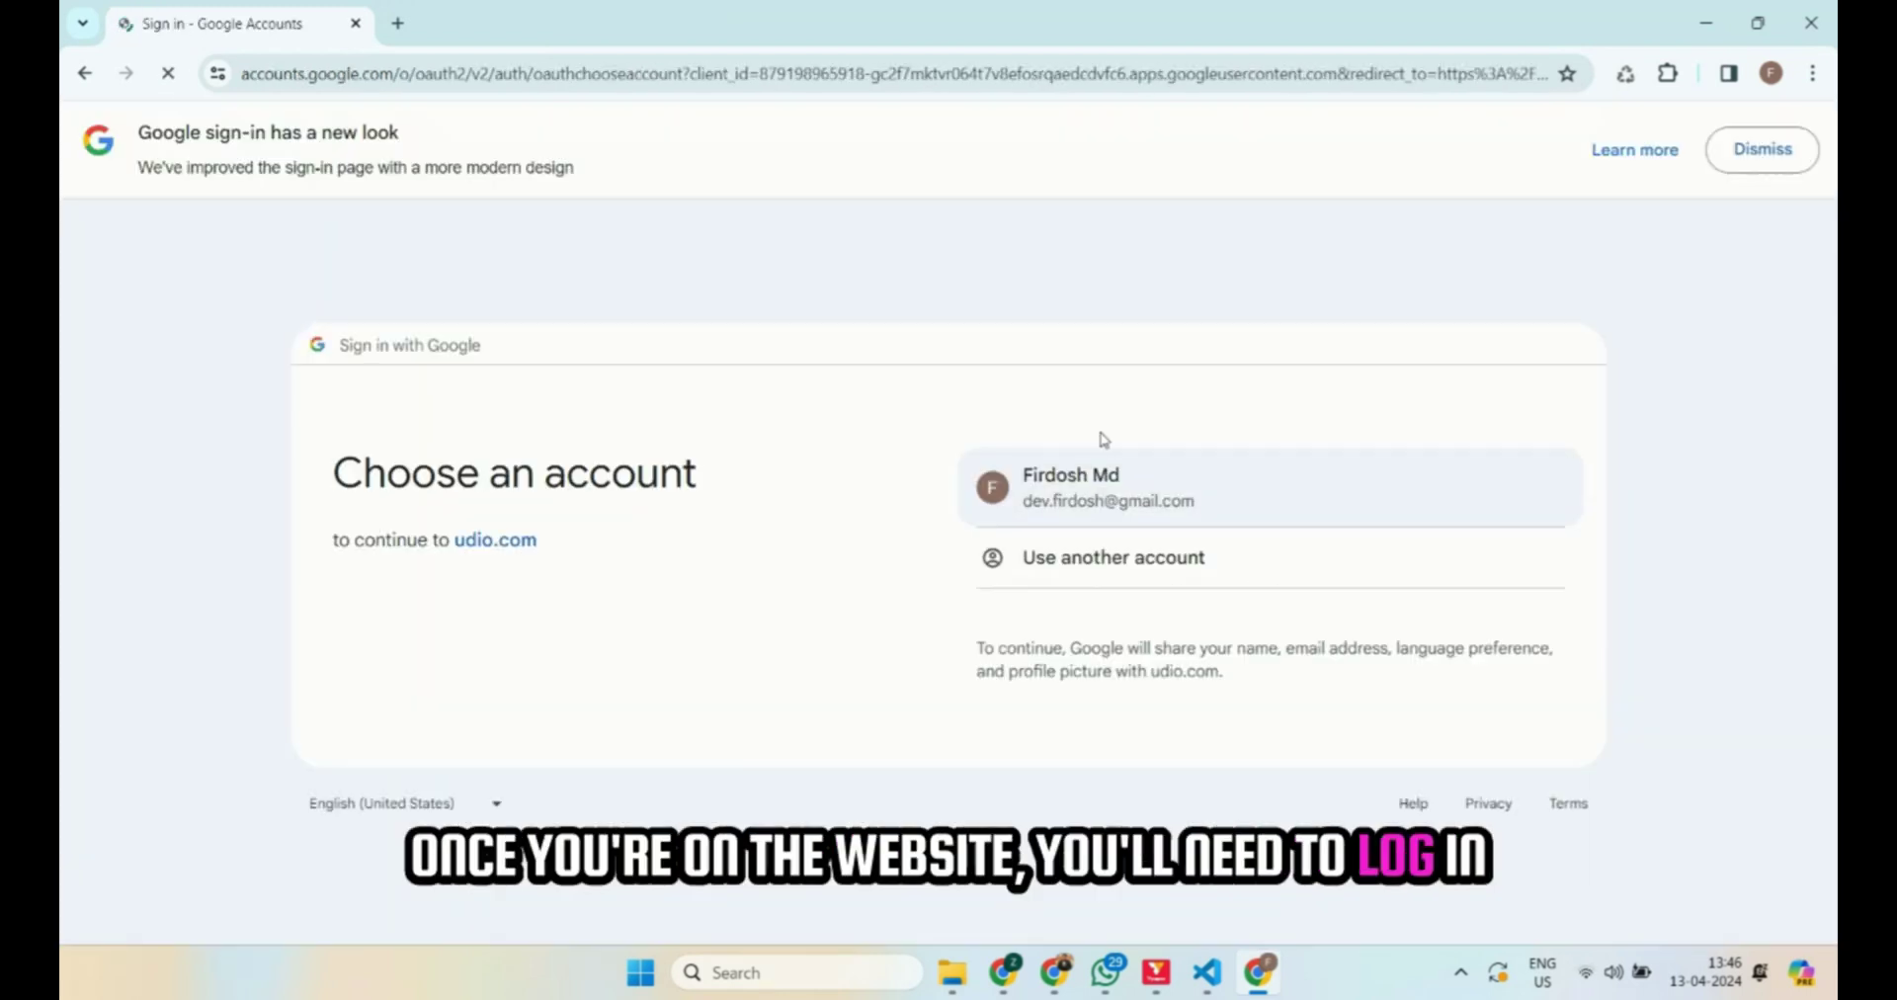
click(1401, 495)
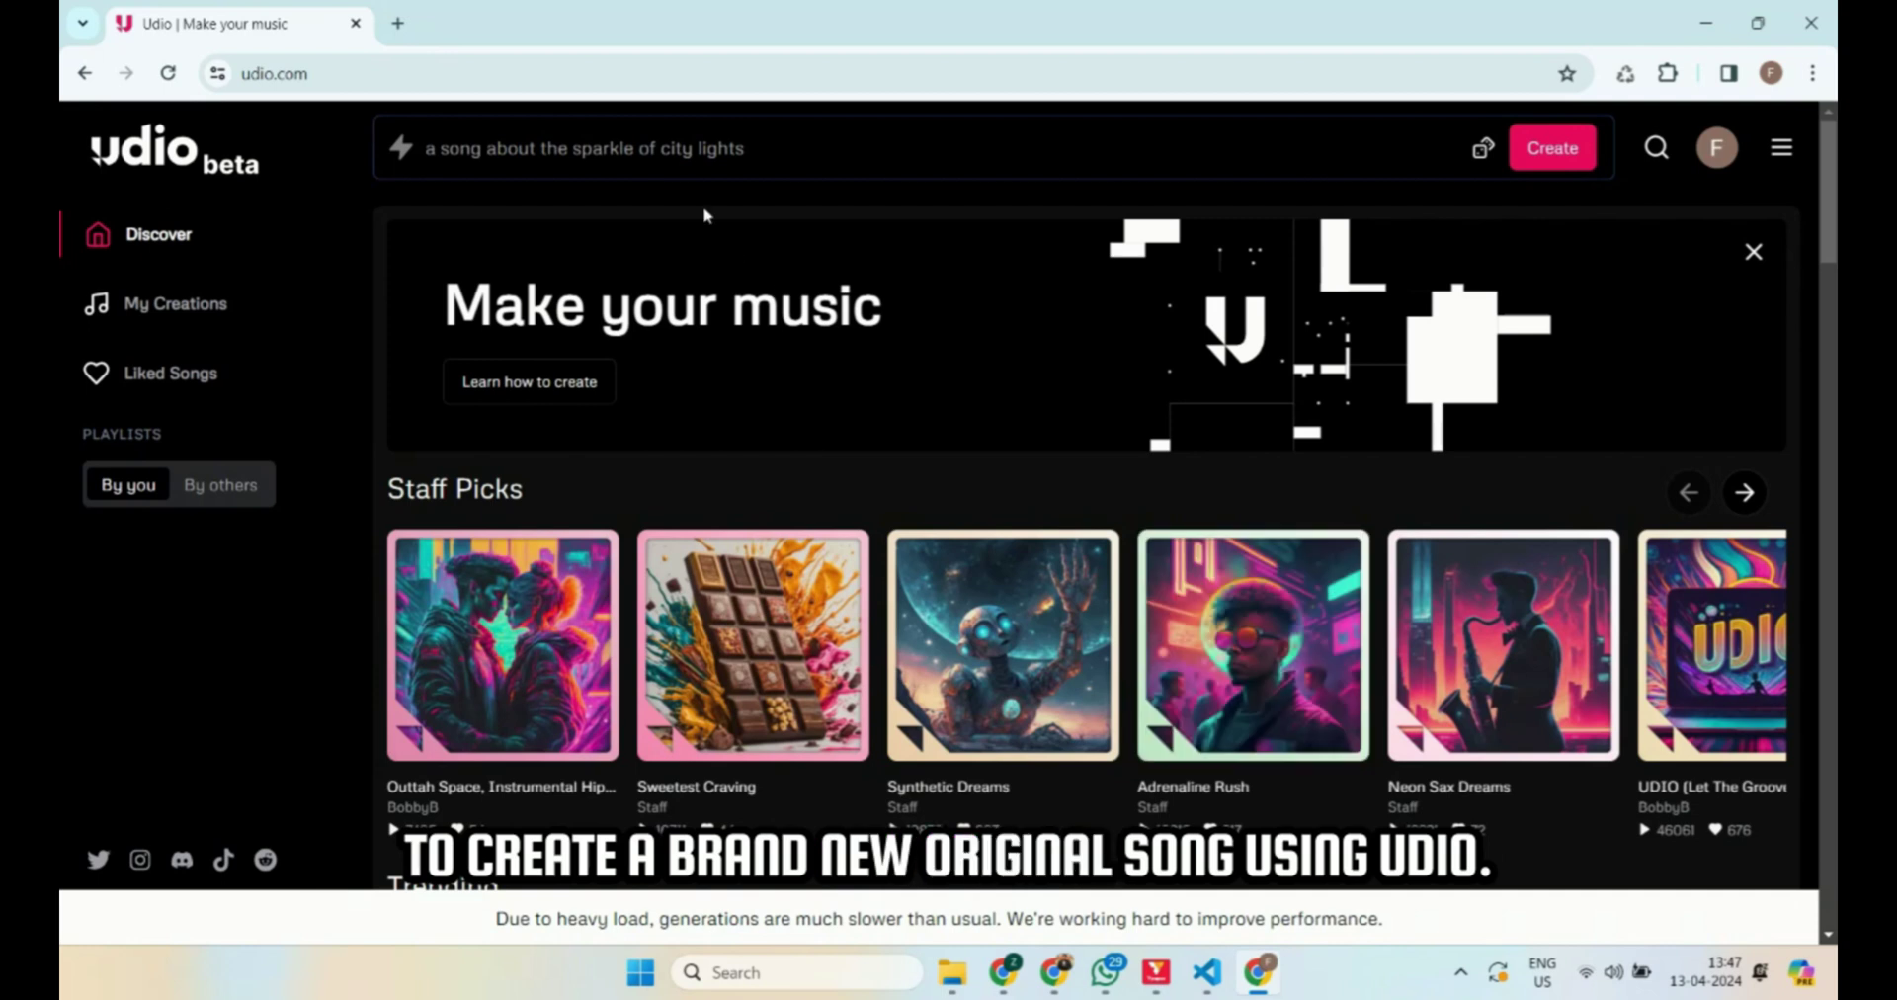
Write the prompt 'a song about my new car, my dream car,' with hardcore hip hop and hip hop rap tags.
click(692, 153)
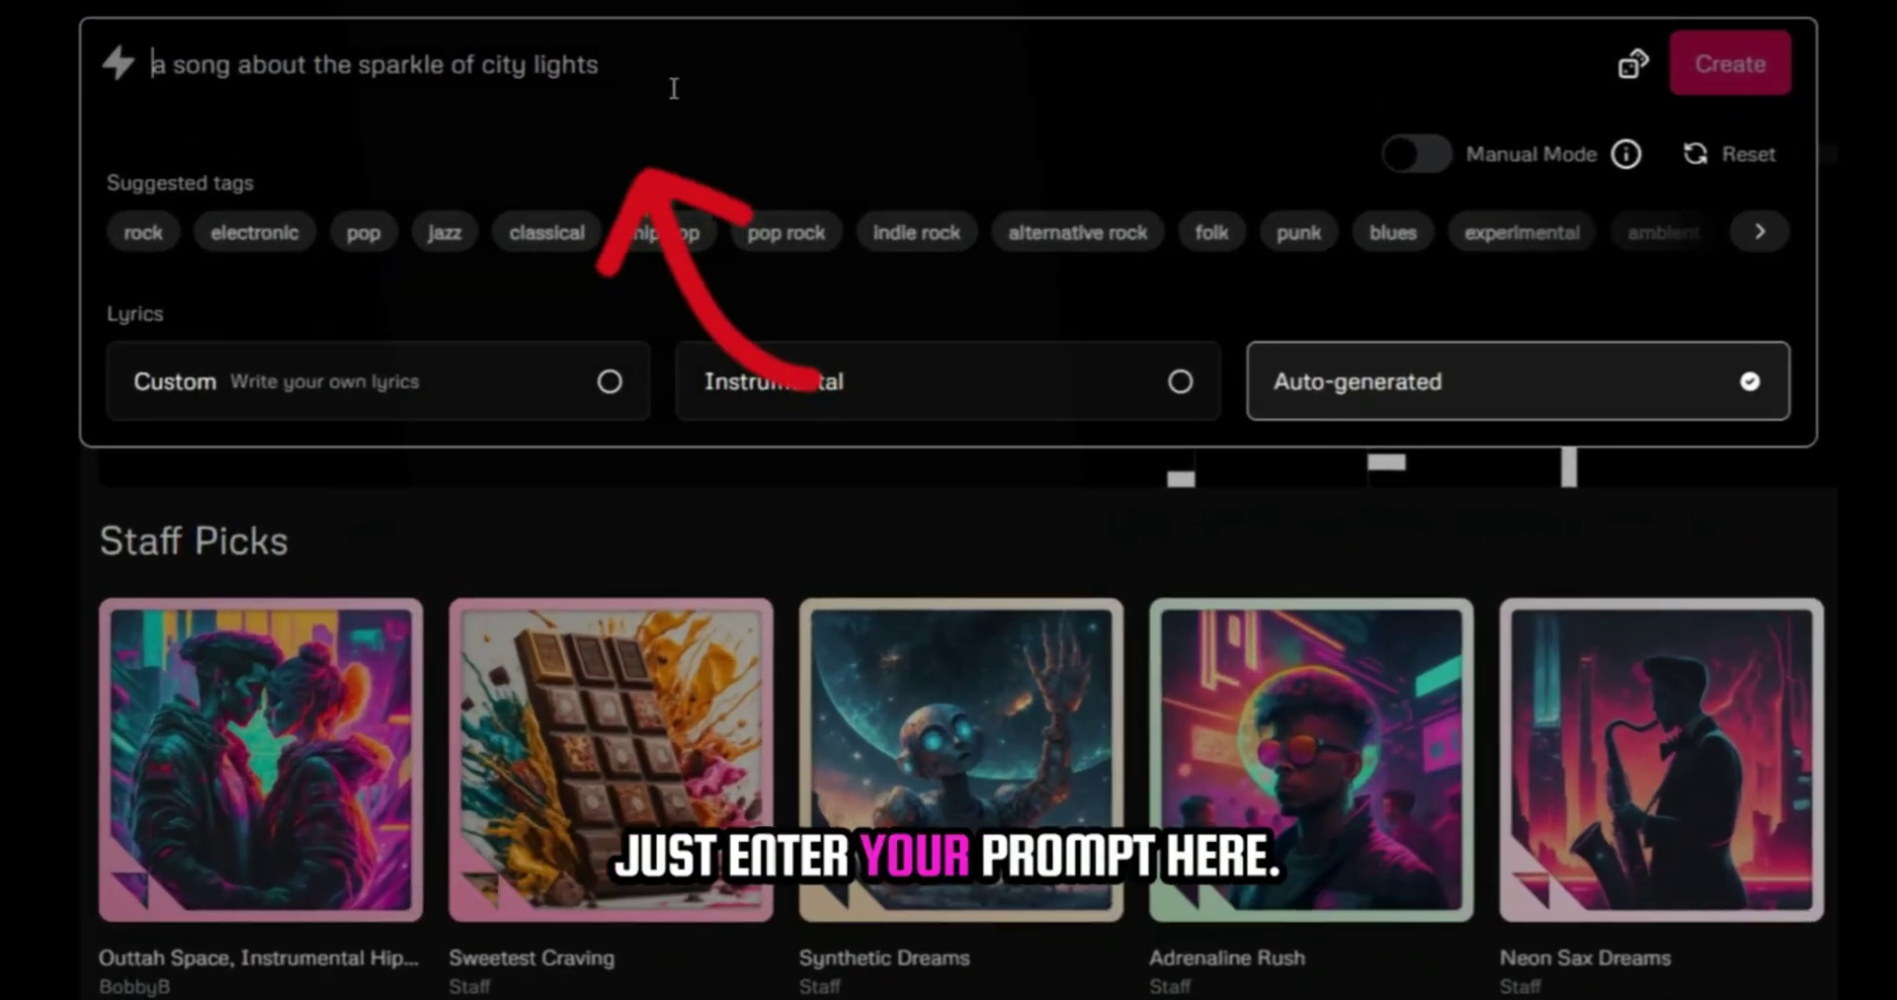
text(a song about my new car, m)
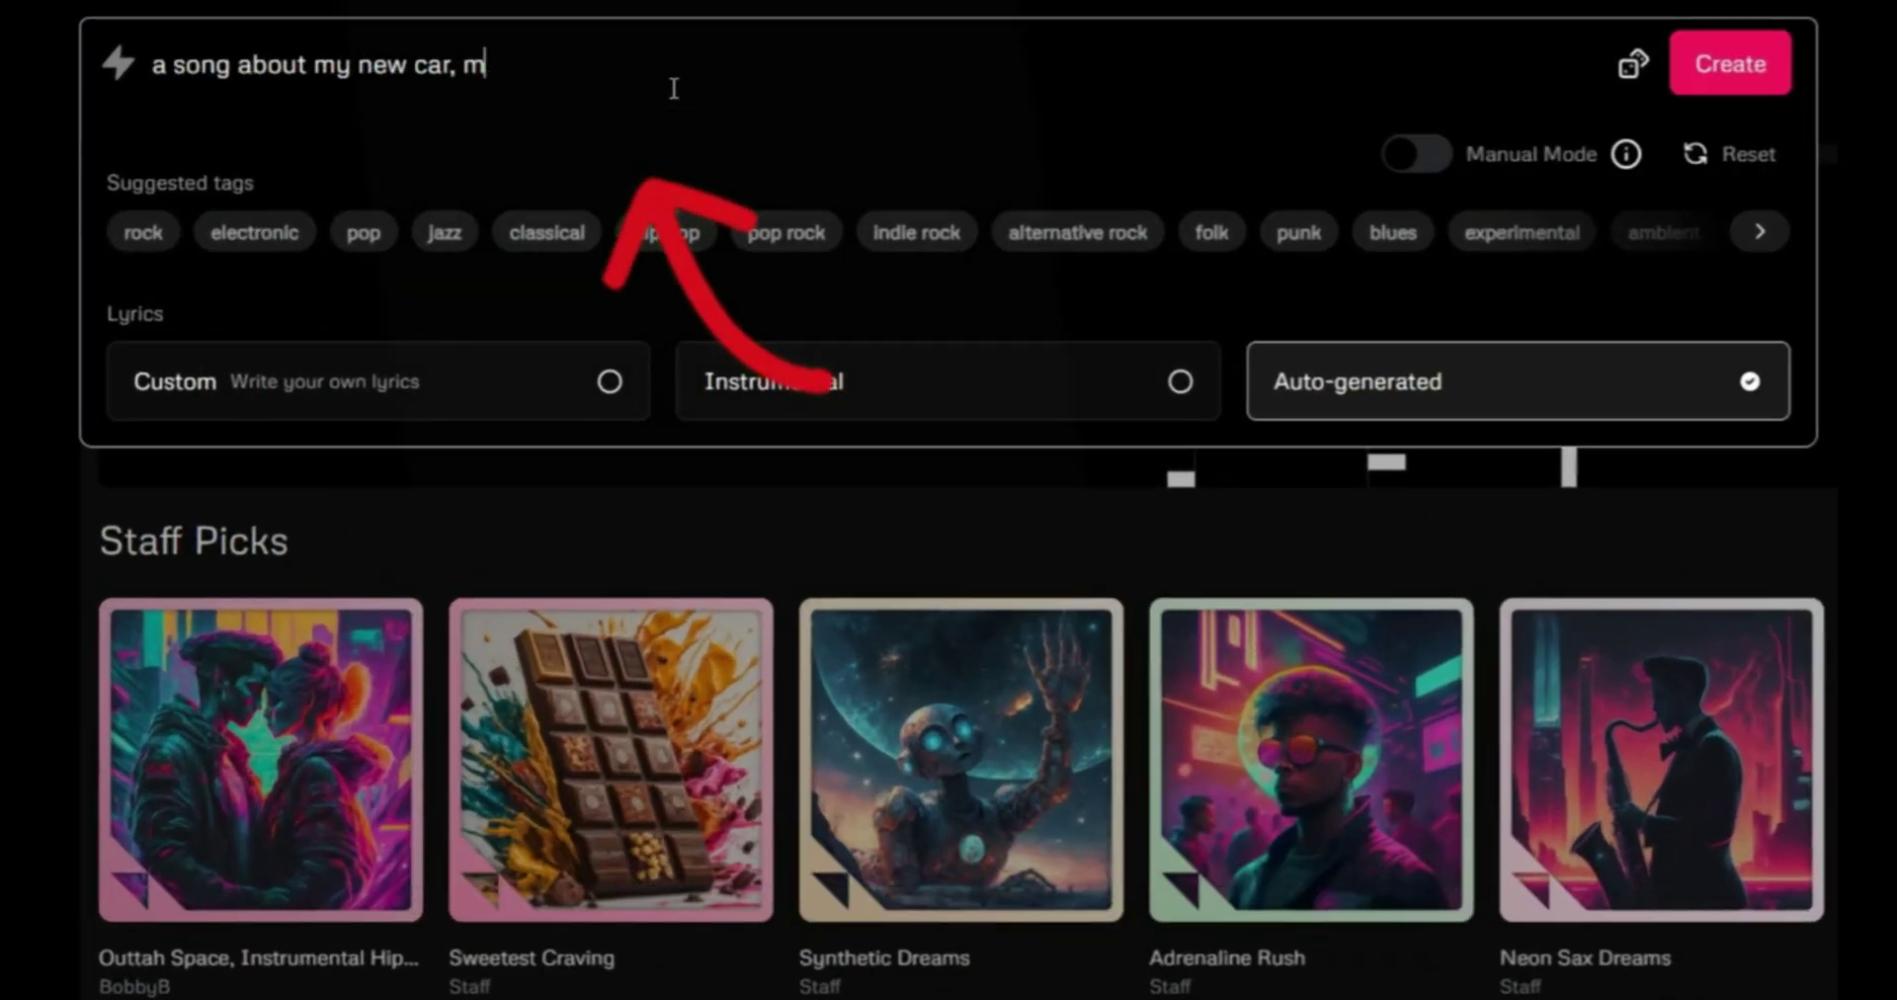
text(y dream car, hip hop,)
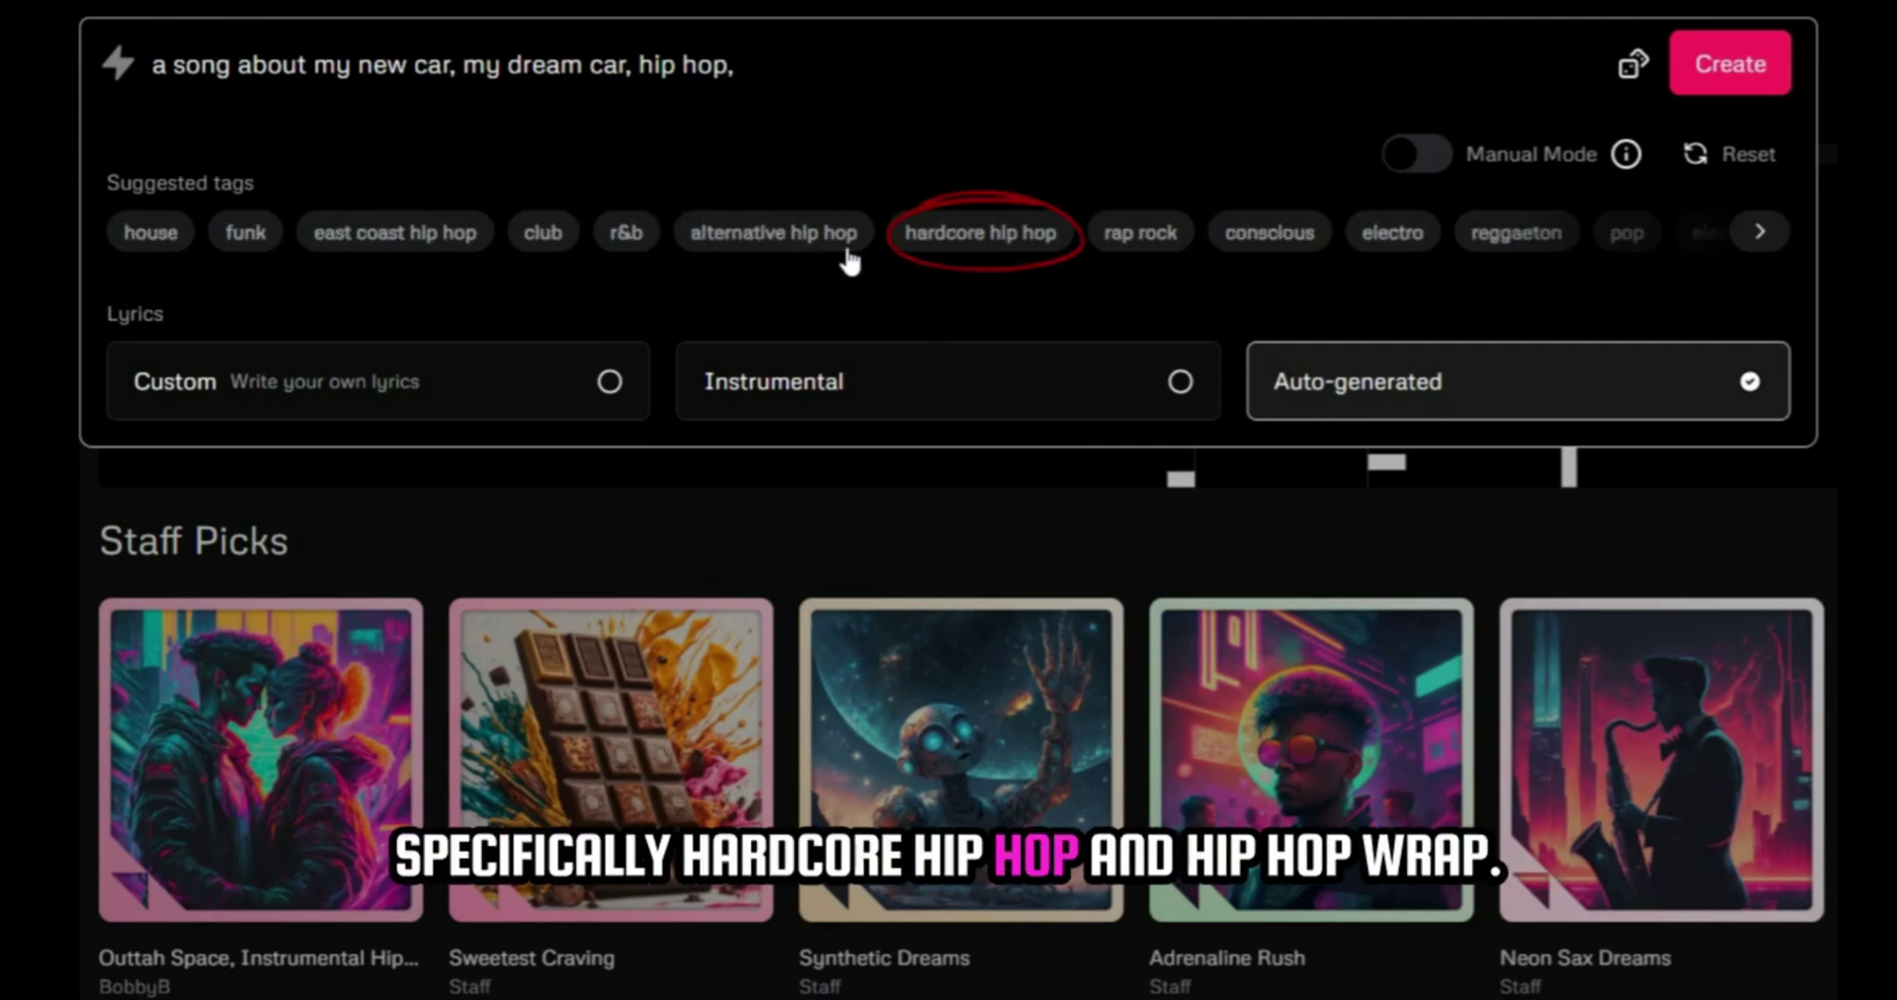
click(954, 237)
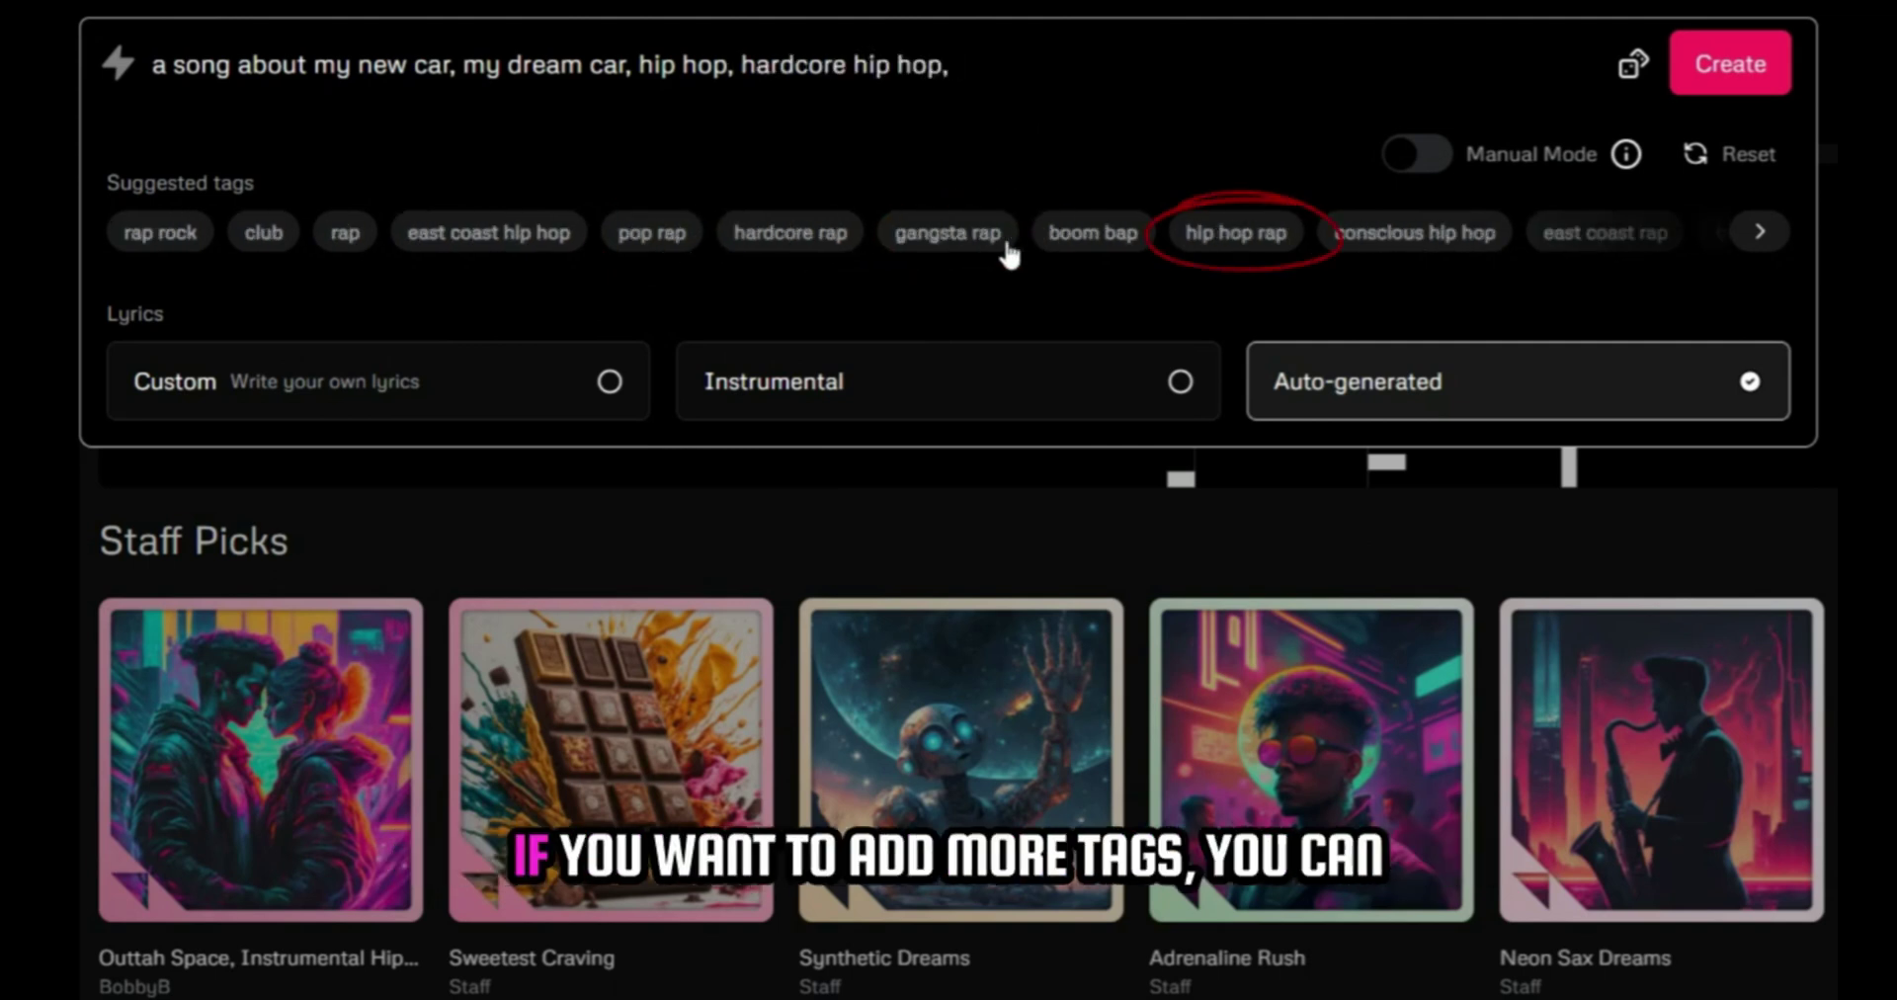
click(1219, 251)
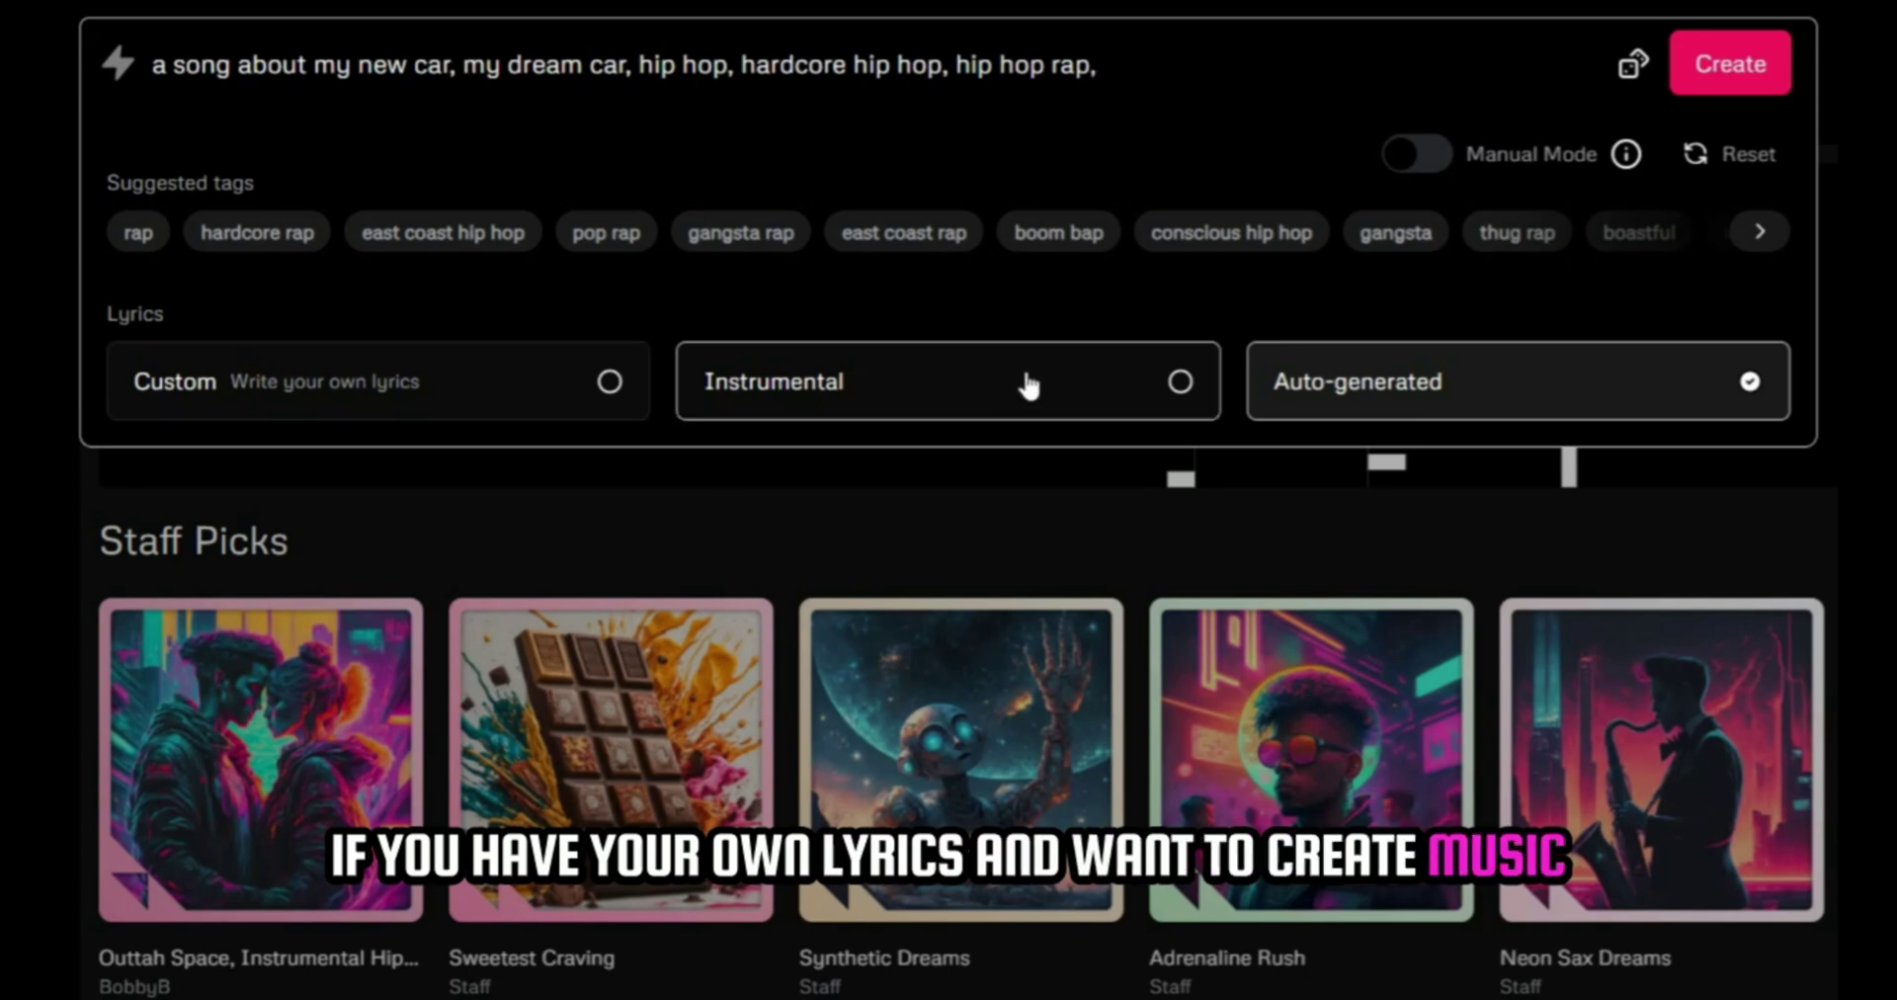
Set the song's lyrics to Auto-generated.
click(390, 400)
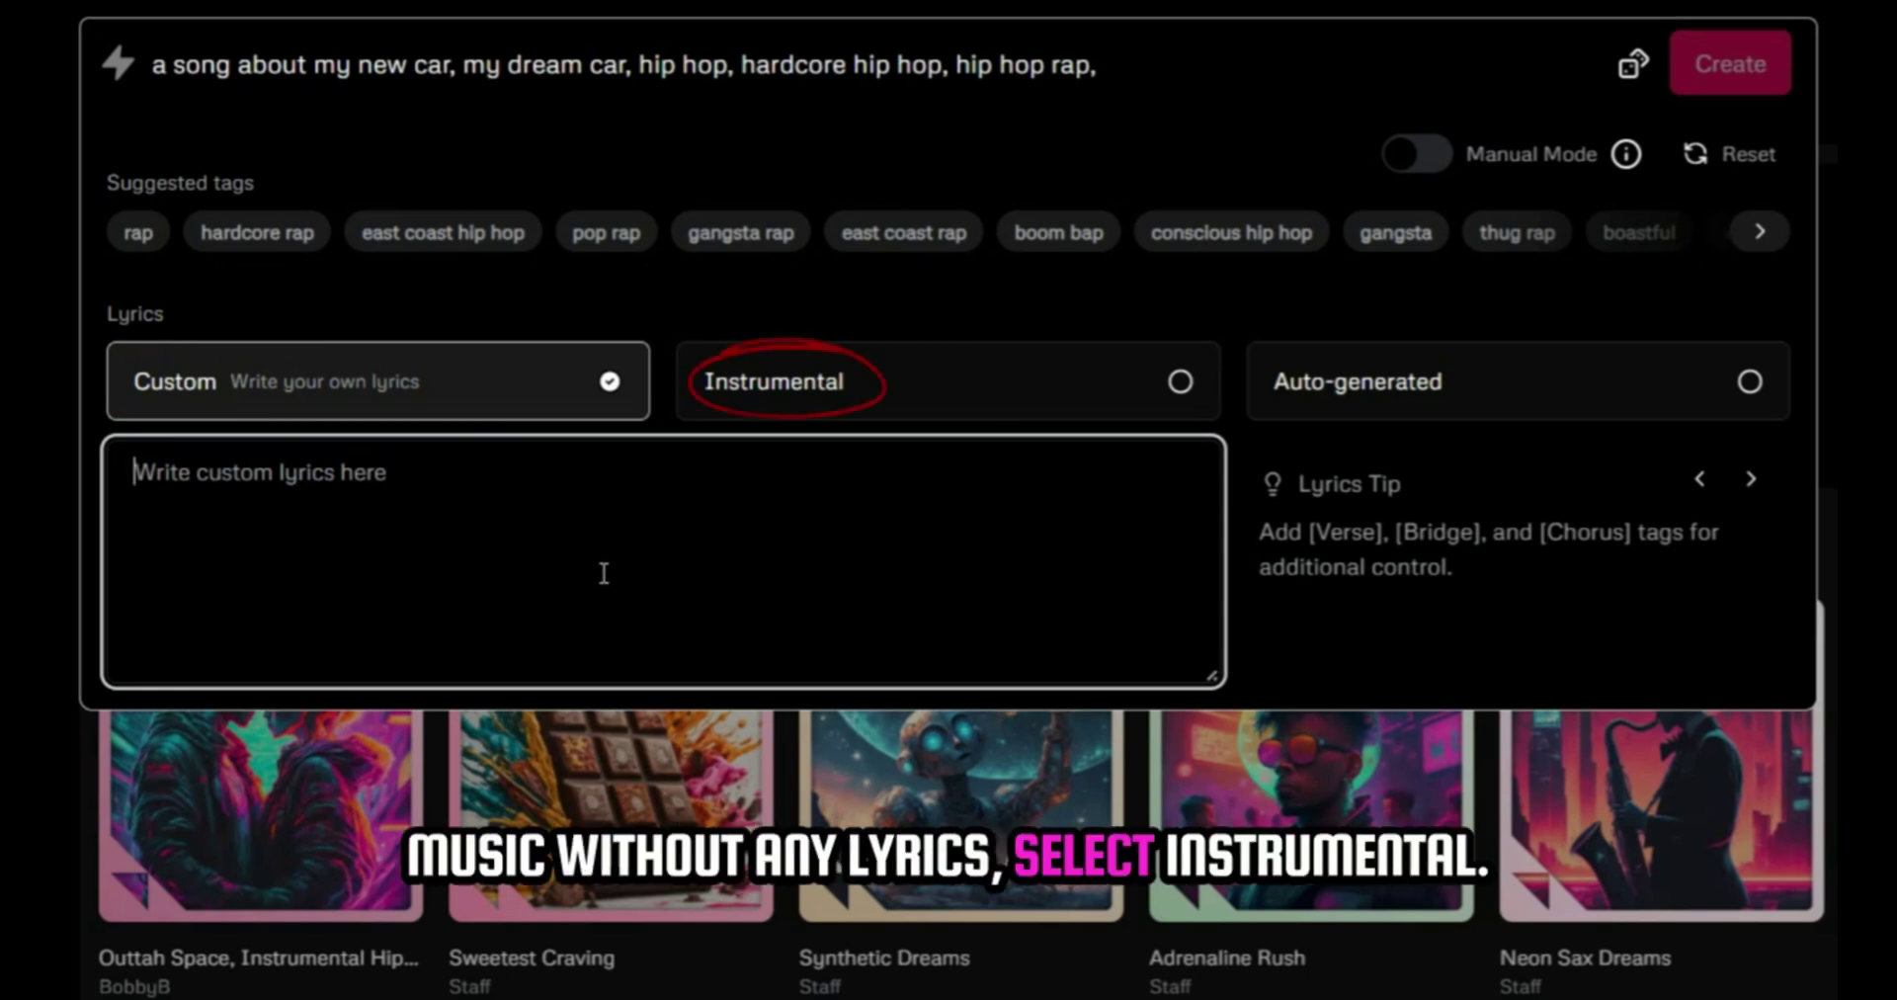
click(945, 398)
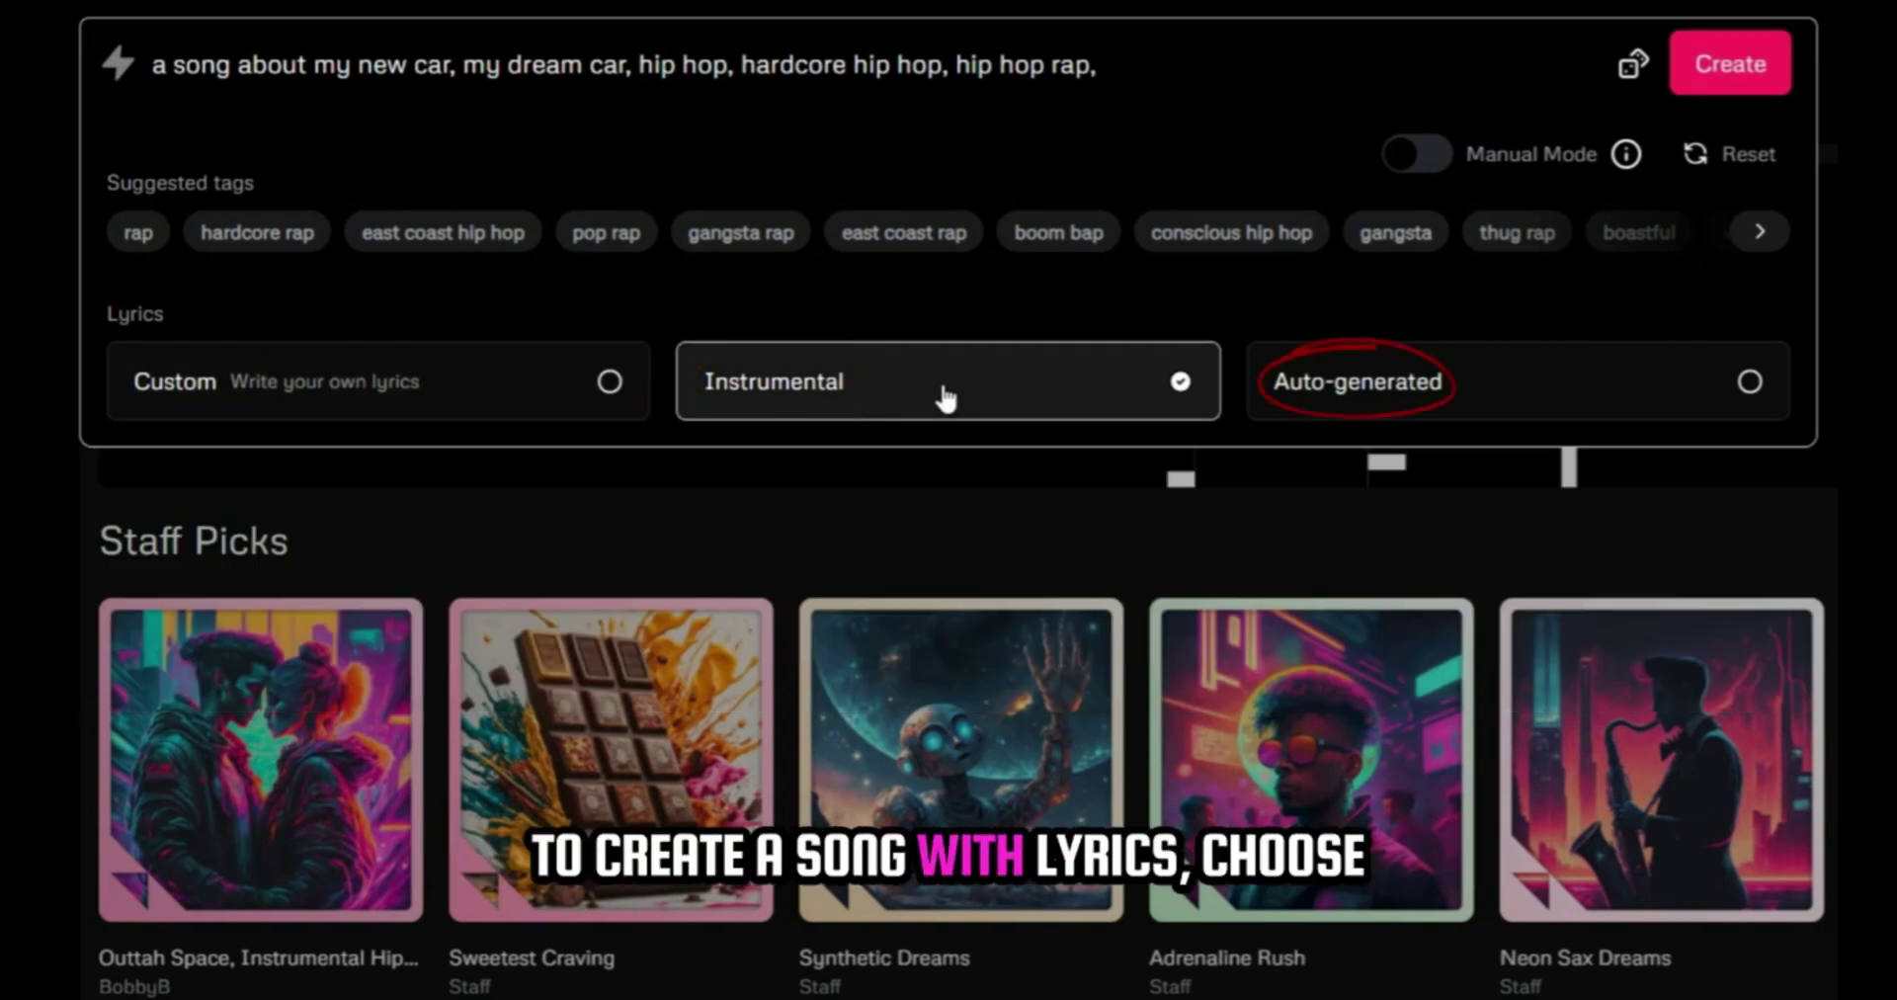
click(1736, 385)
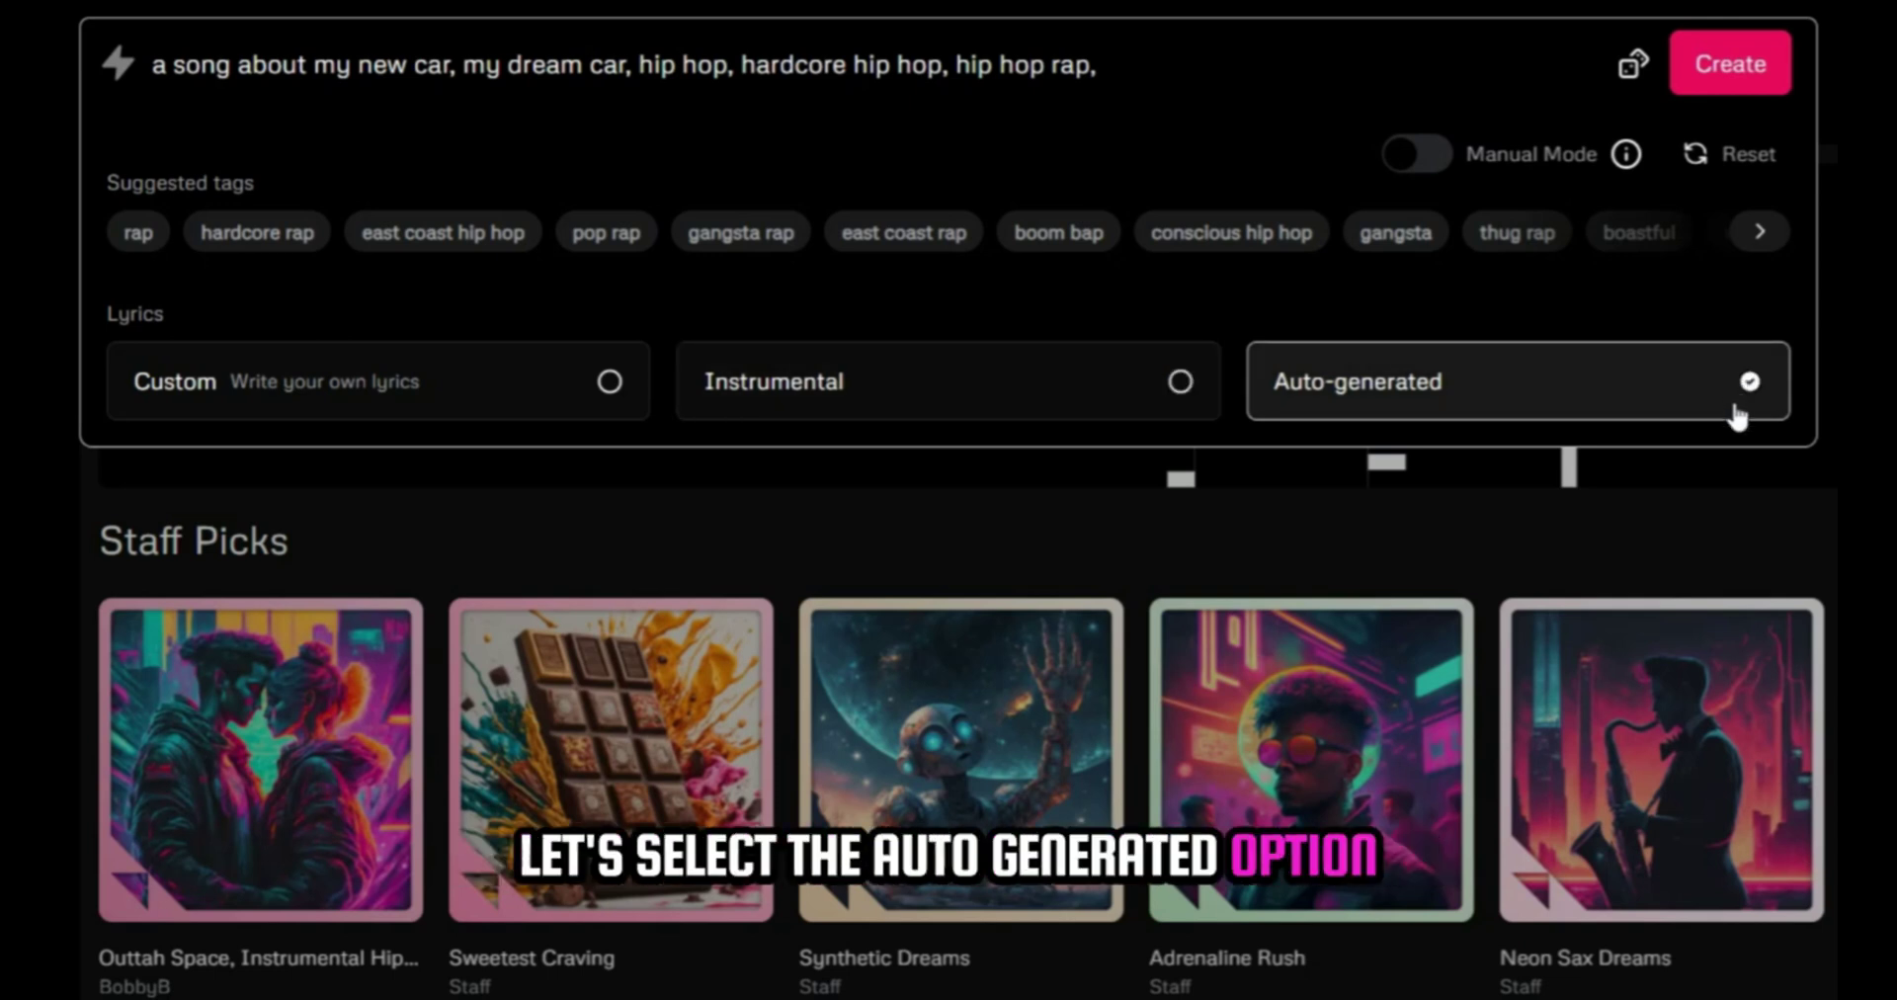
Create songs from the dream-car prompt and browse Discover while Dream Car Chronicles finishes.
click(1731, 65)
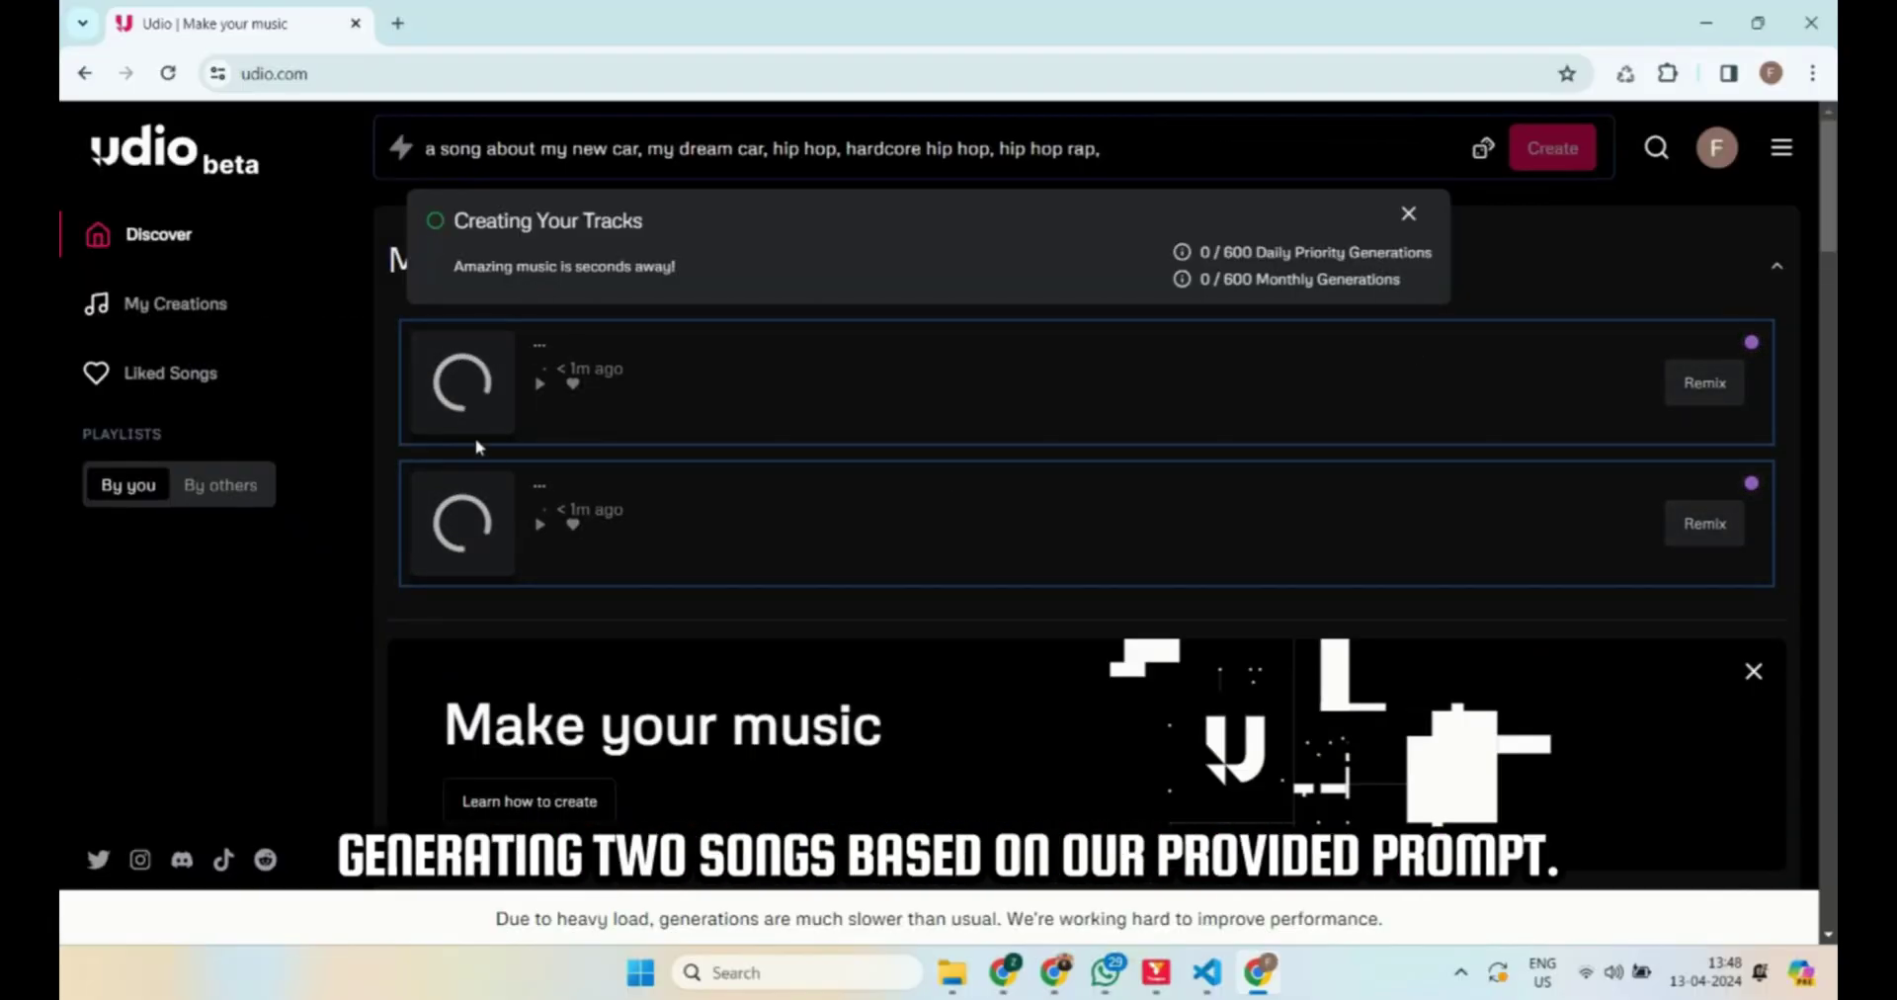
scroll(824, 464, down, 4)
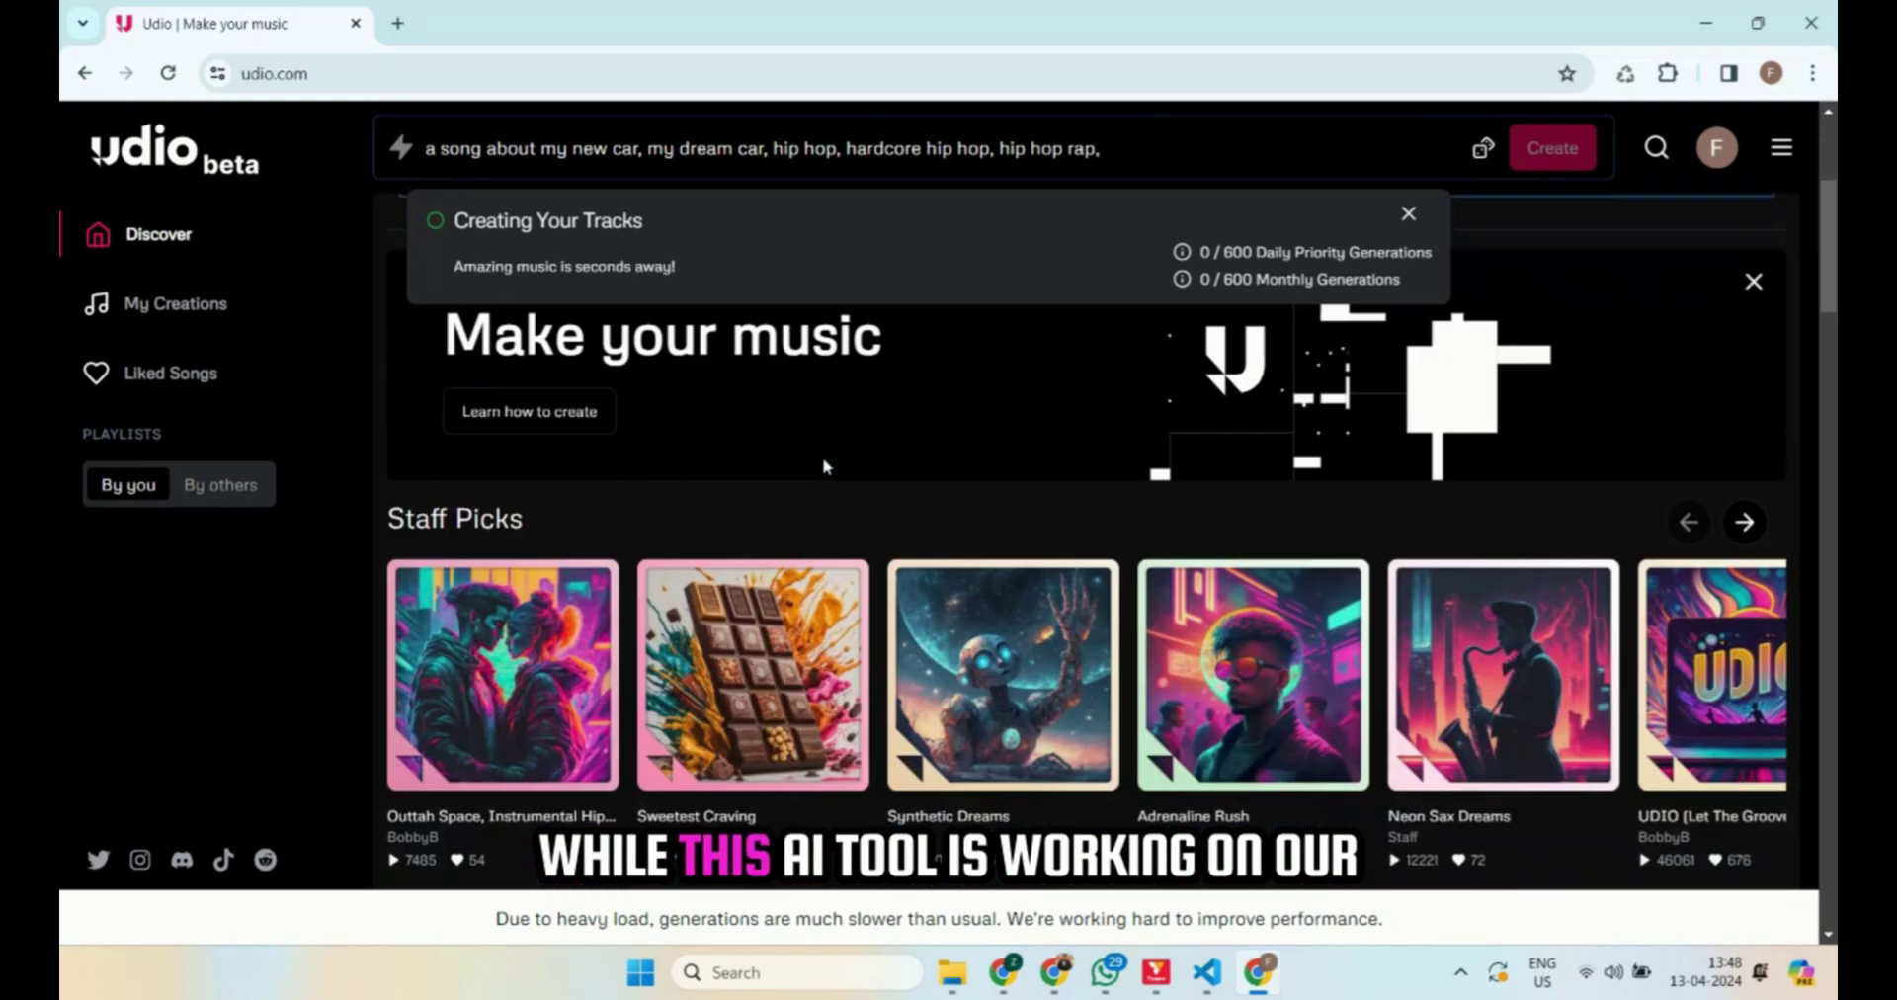
scroll(825, 458, up, 2)
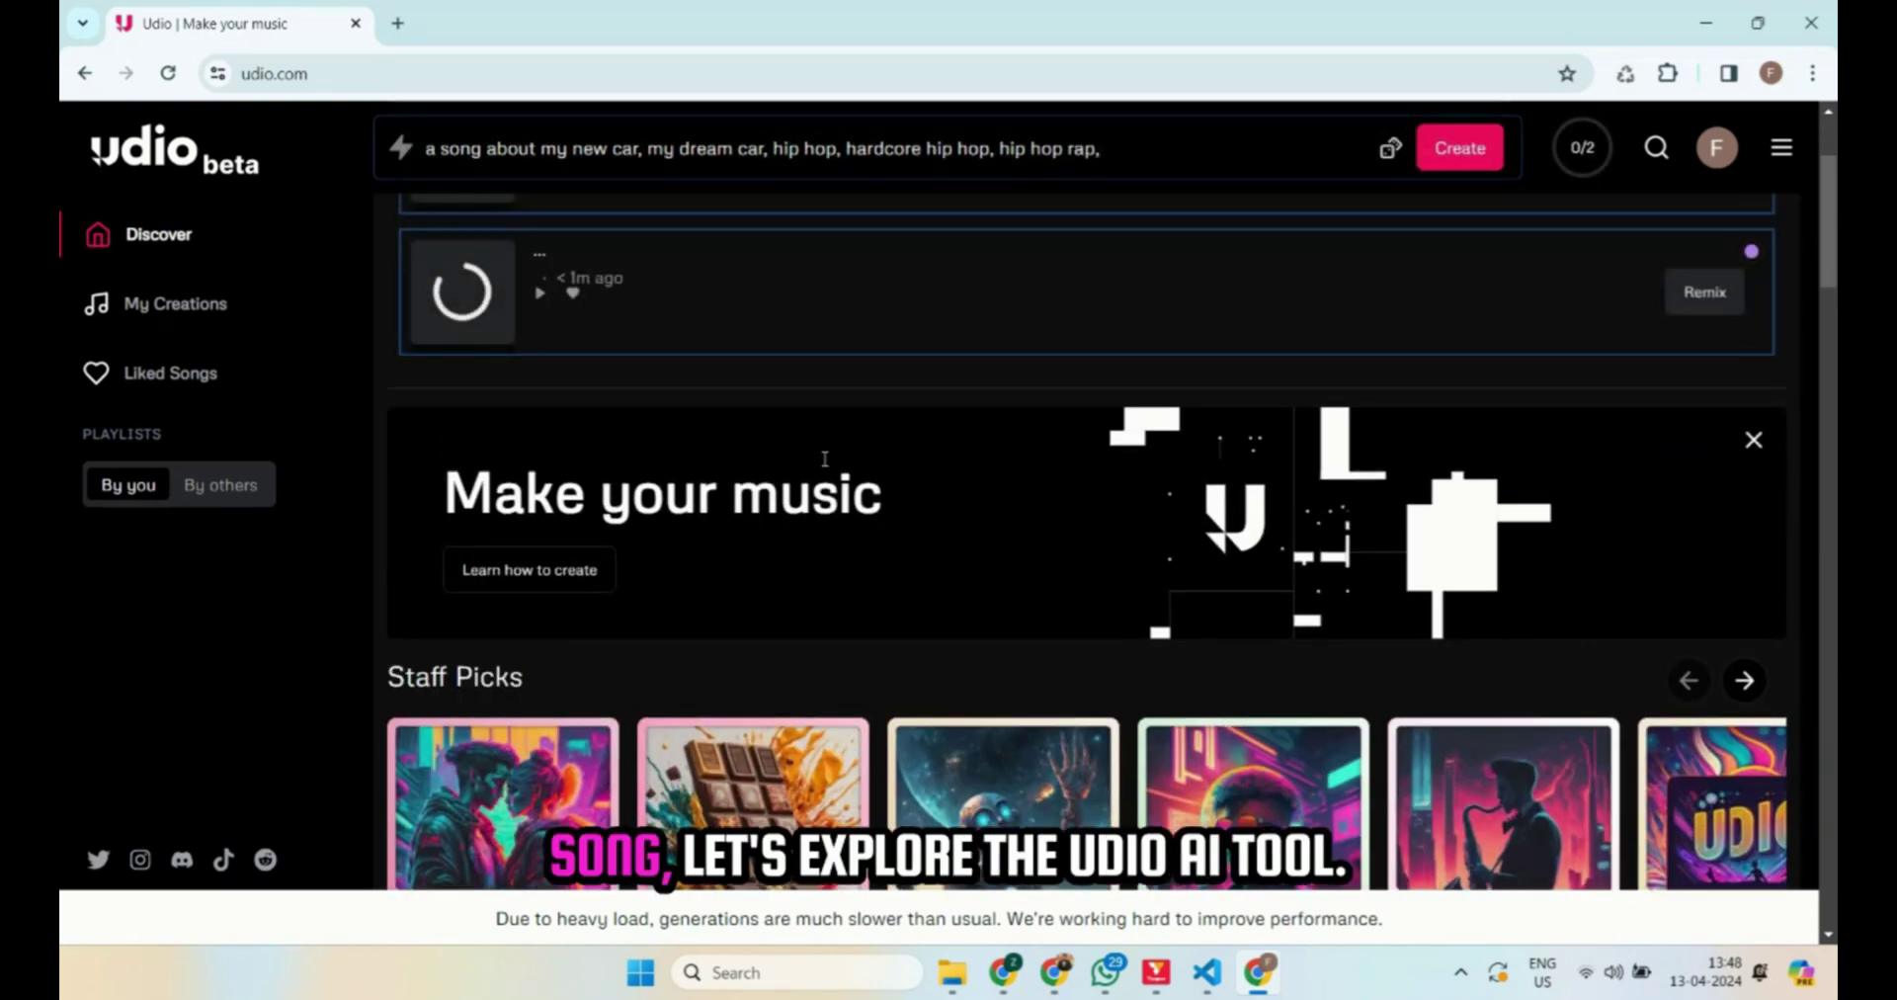
scroll(825, 458, down, 3)
mouse_move(535, 509)
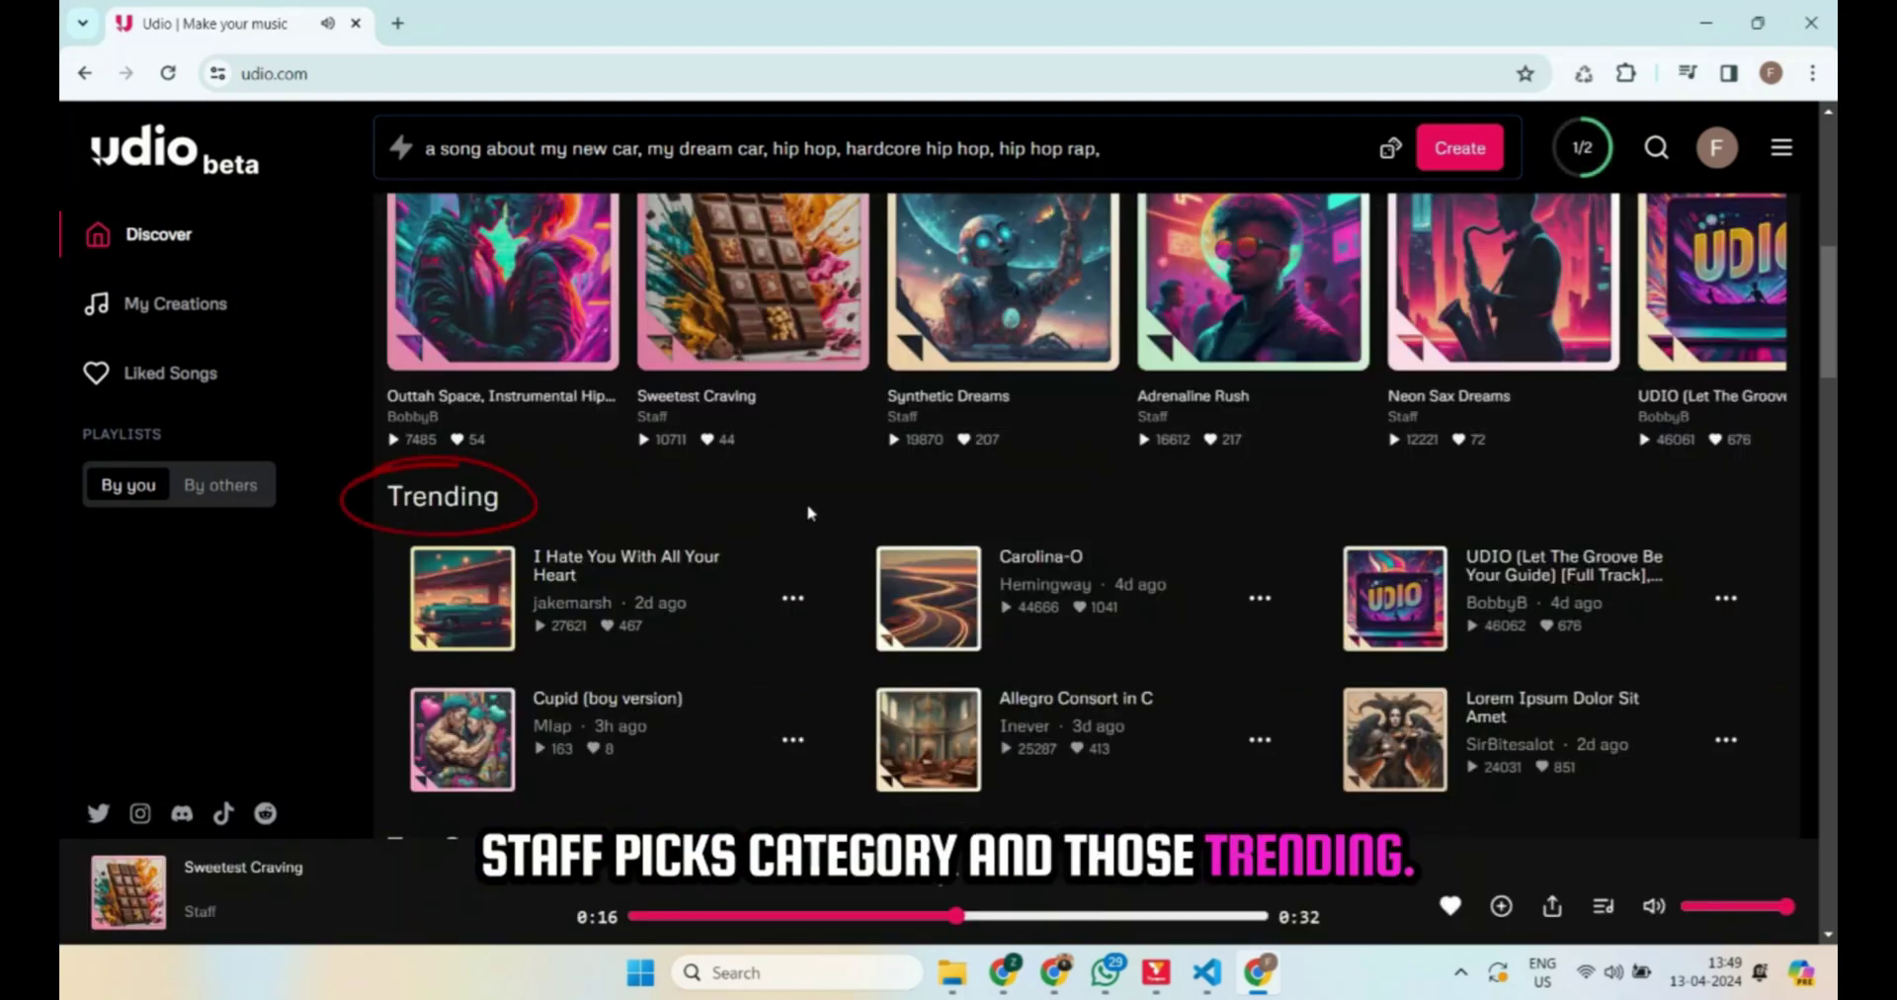
scroll(808, 512, down, 5)
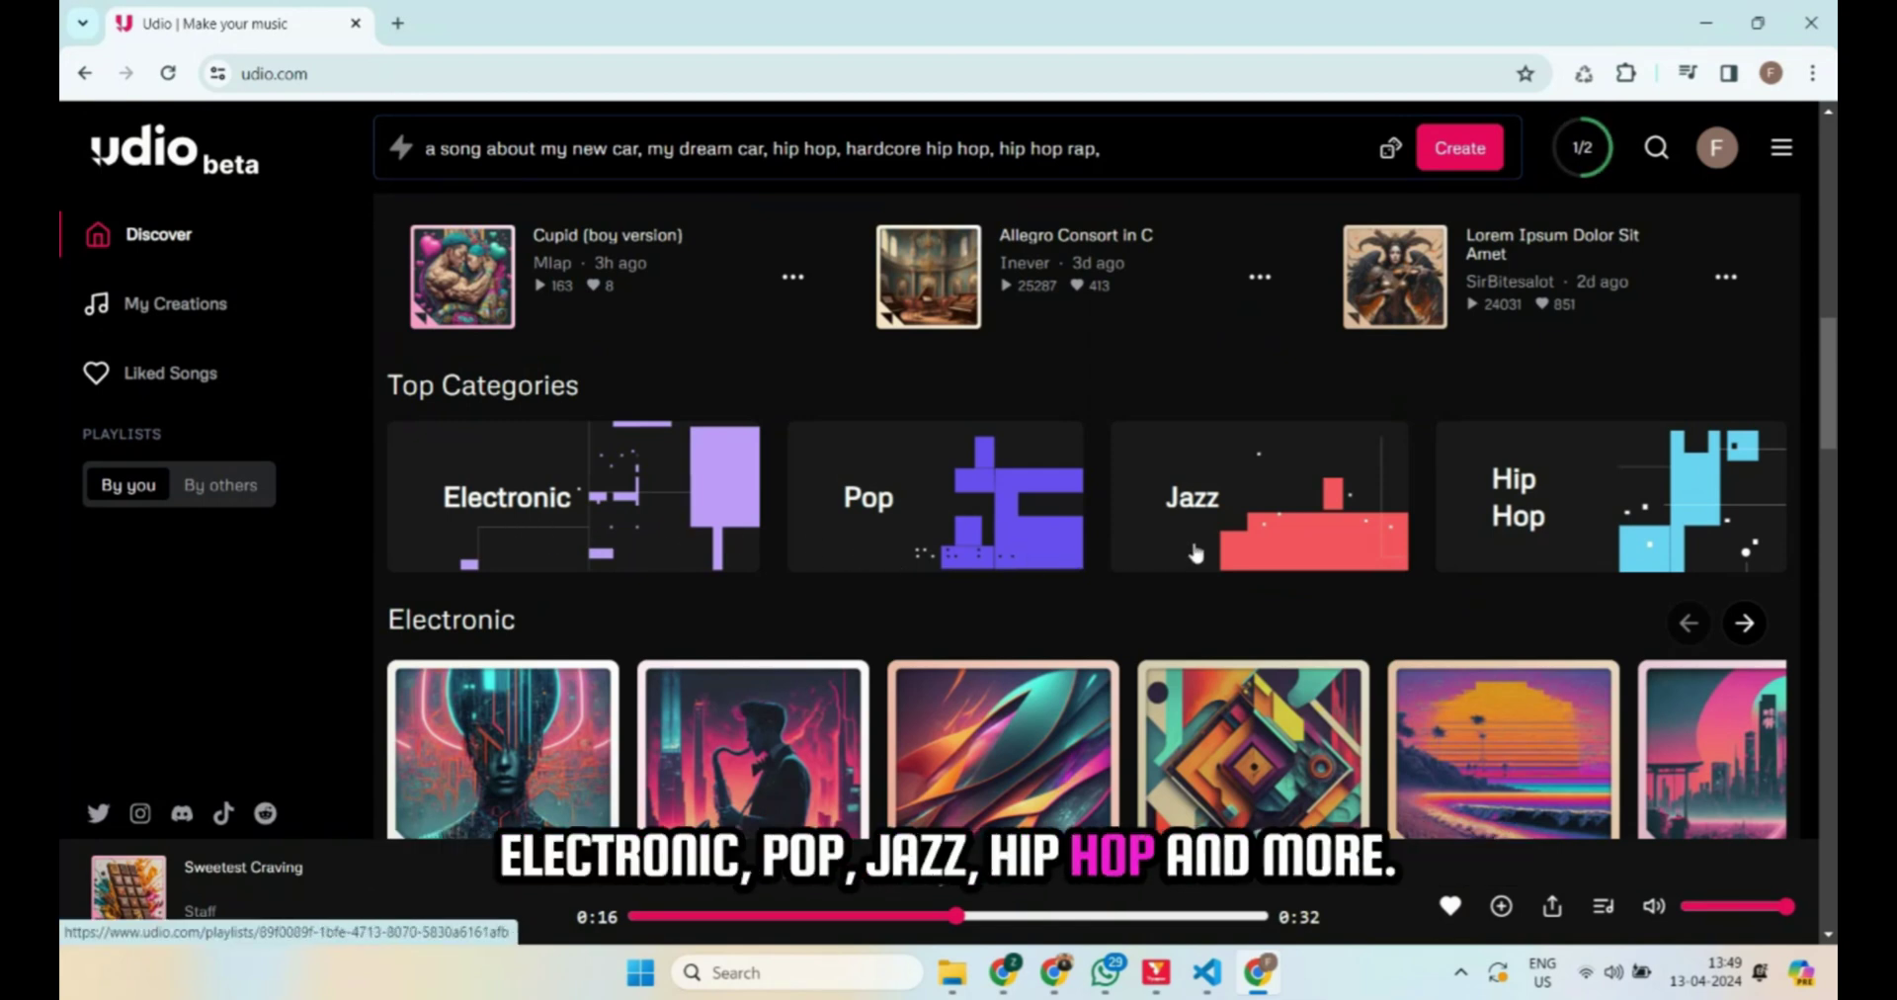
scroll(1196, 551, down, 1)
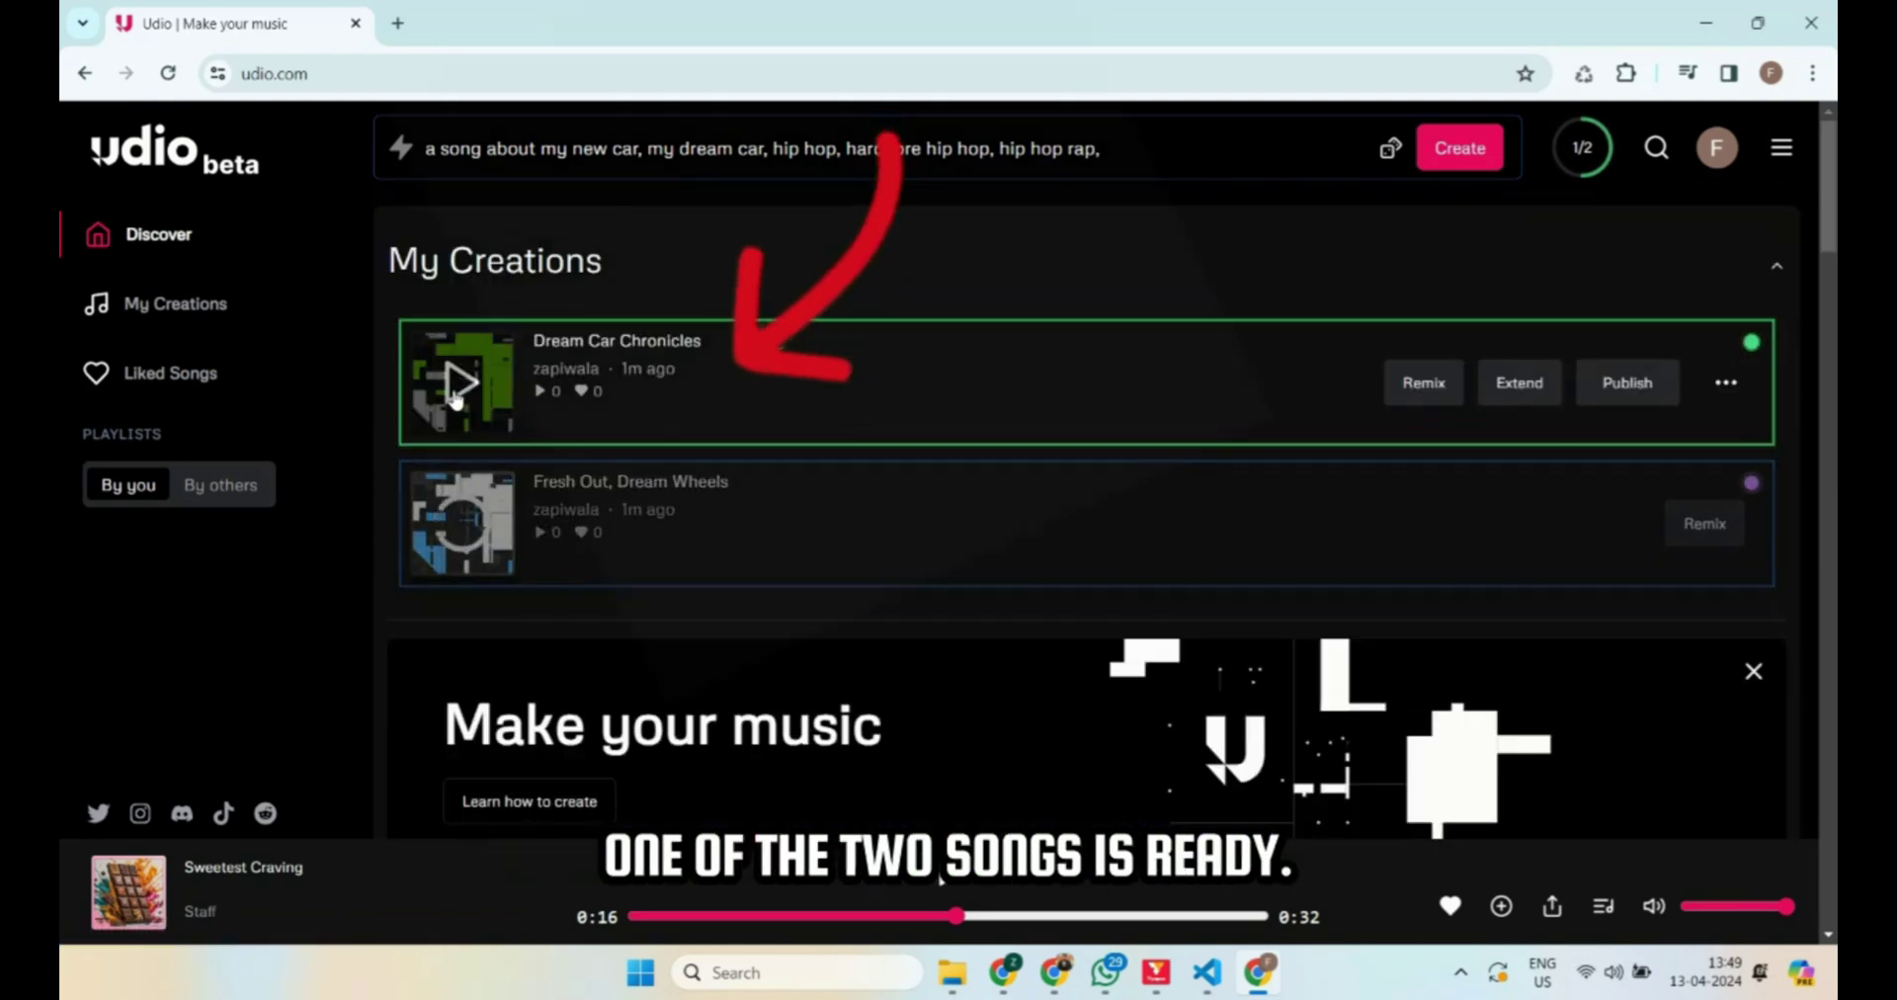
Open the Dream Car Chronicles song page and play it while reading its lyrics.
click(649, 341)
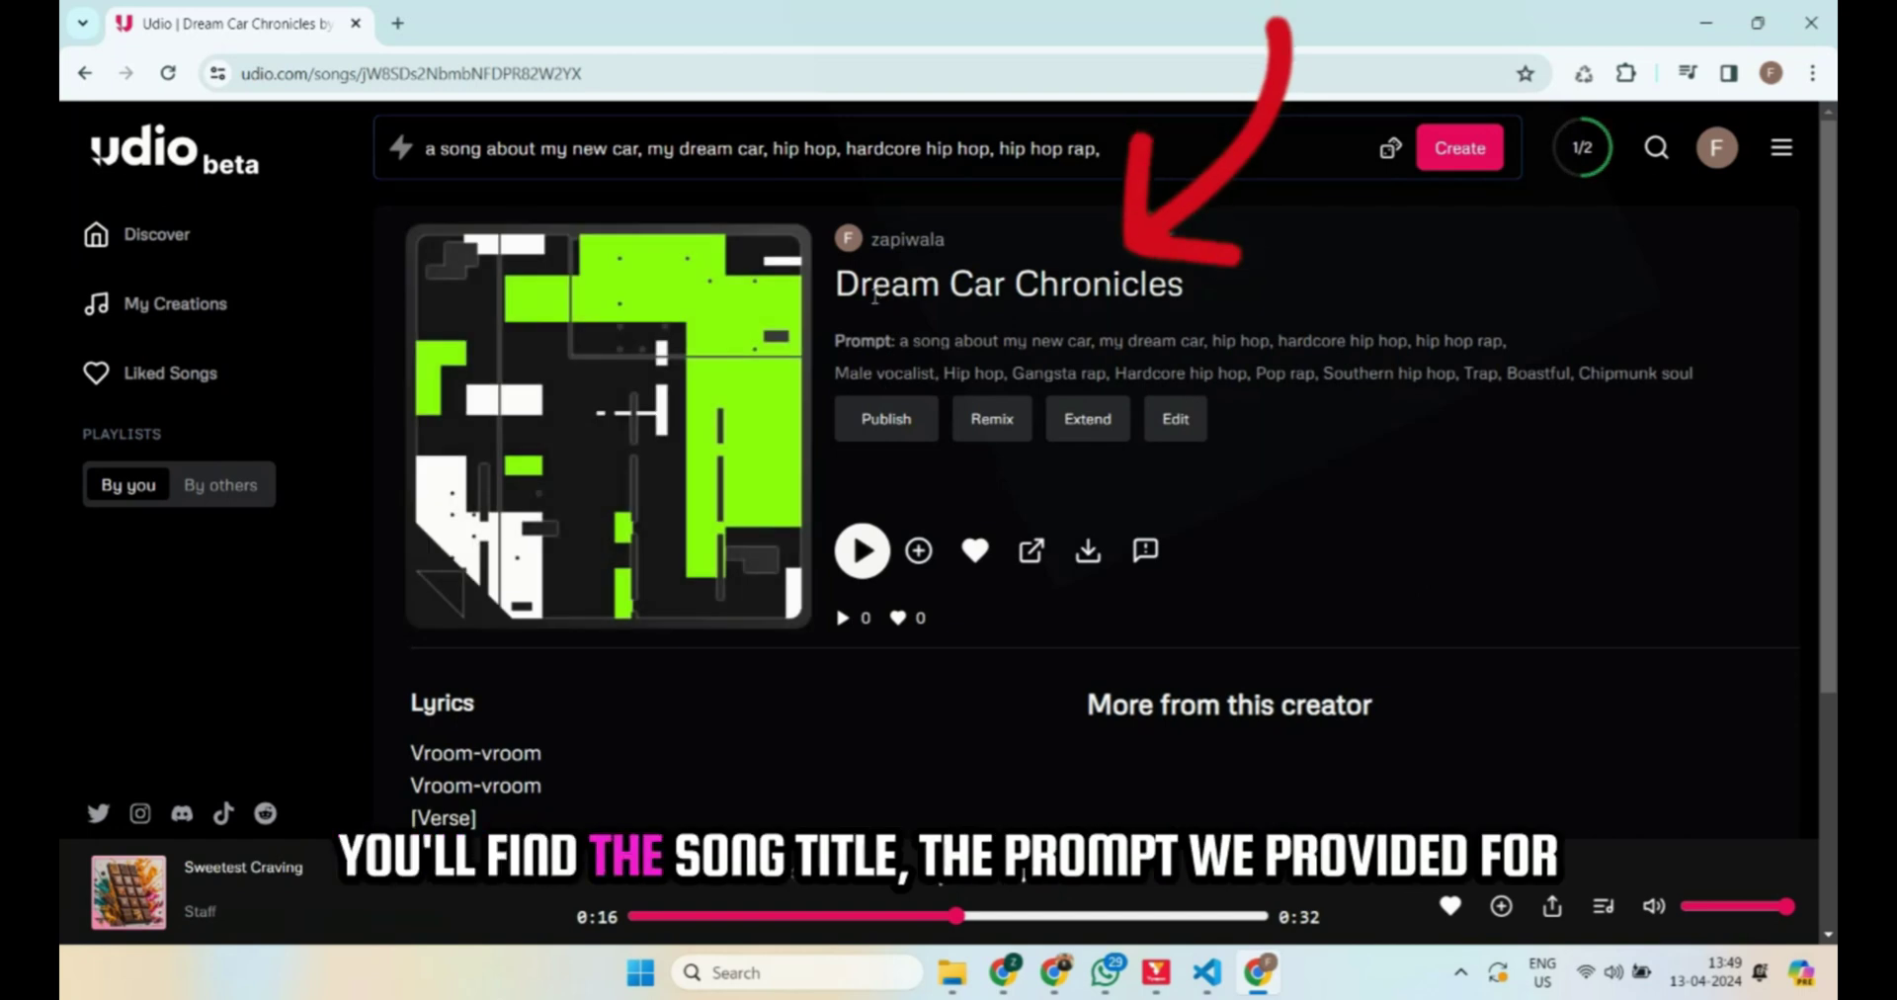
drag(833, 285, 1190, 285)
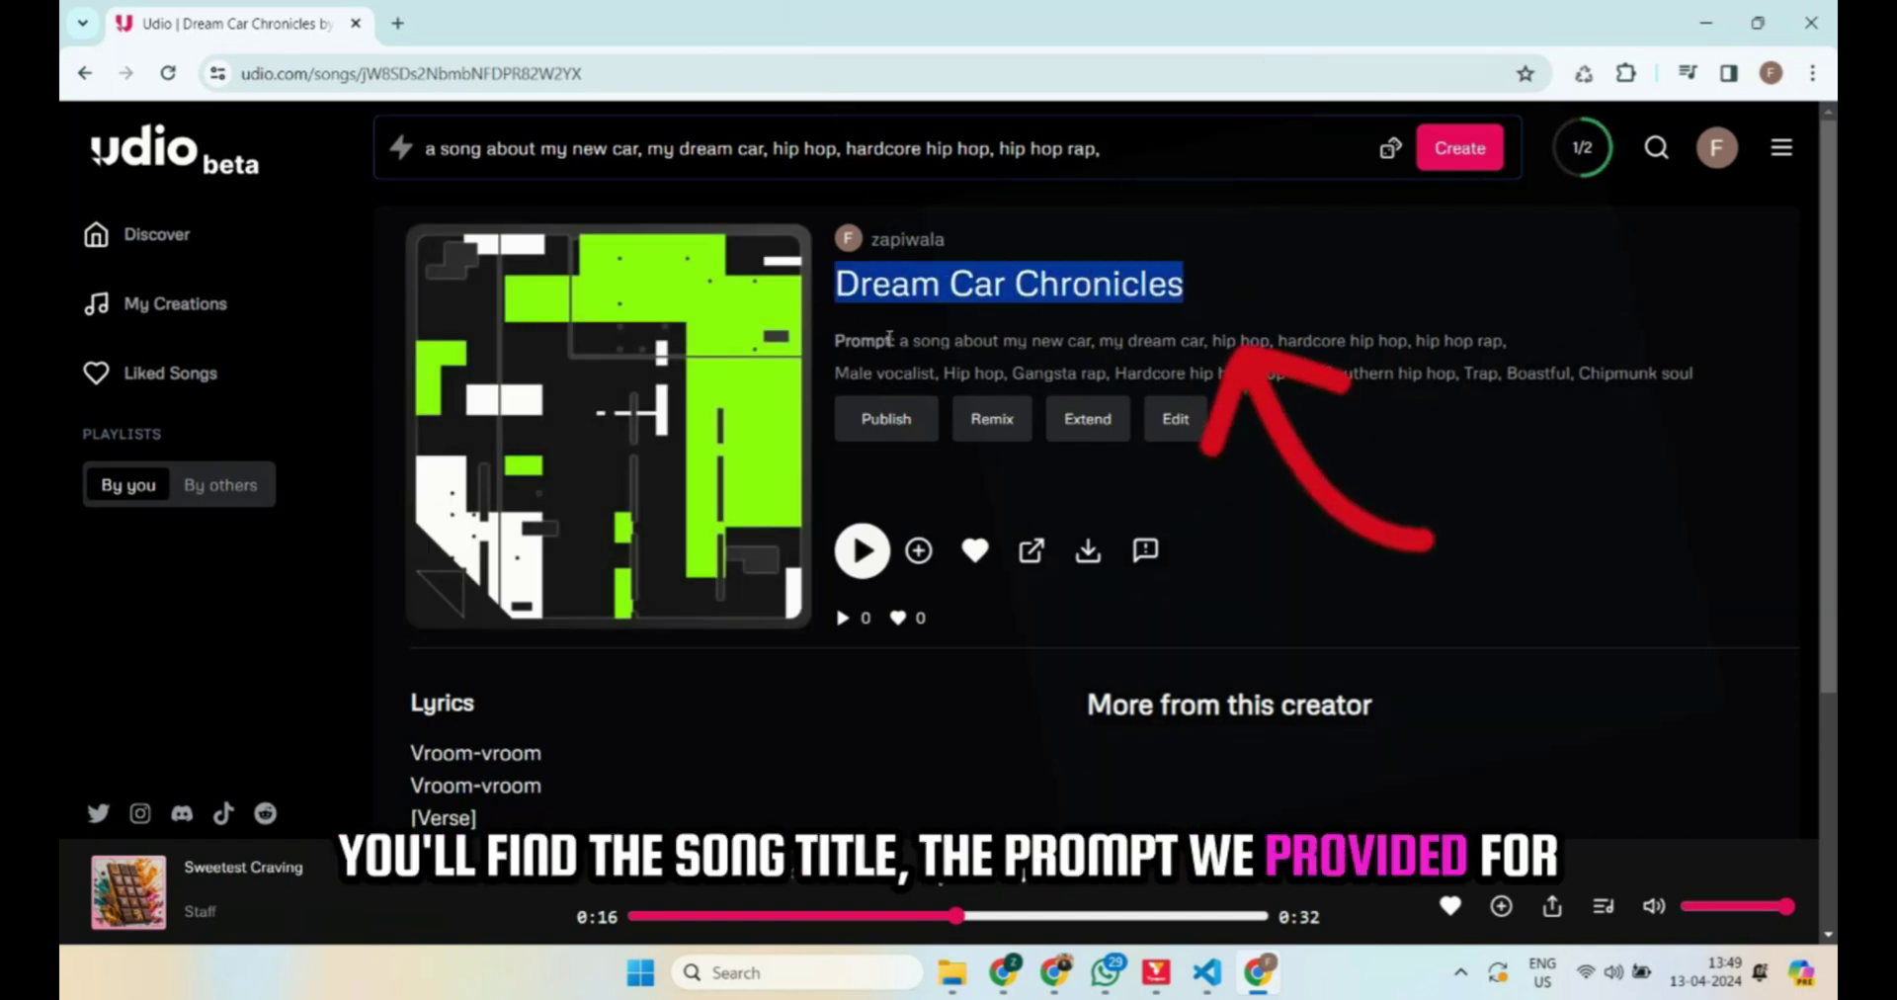
drag(894, 340, 1599, 367)
scroll(1597, 362, down, 3)
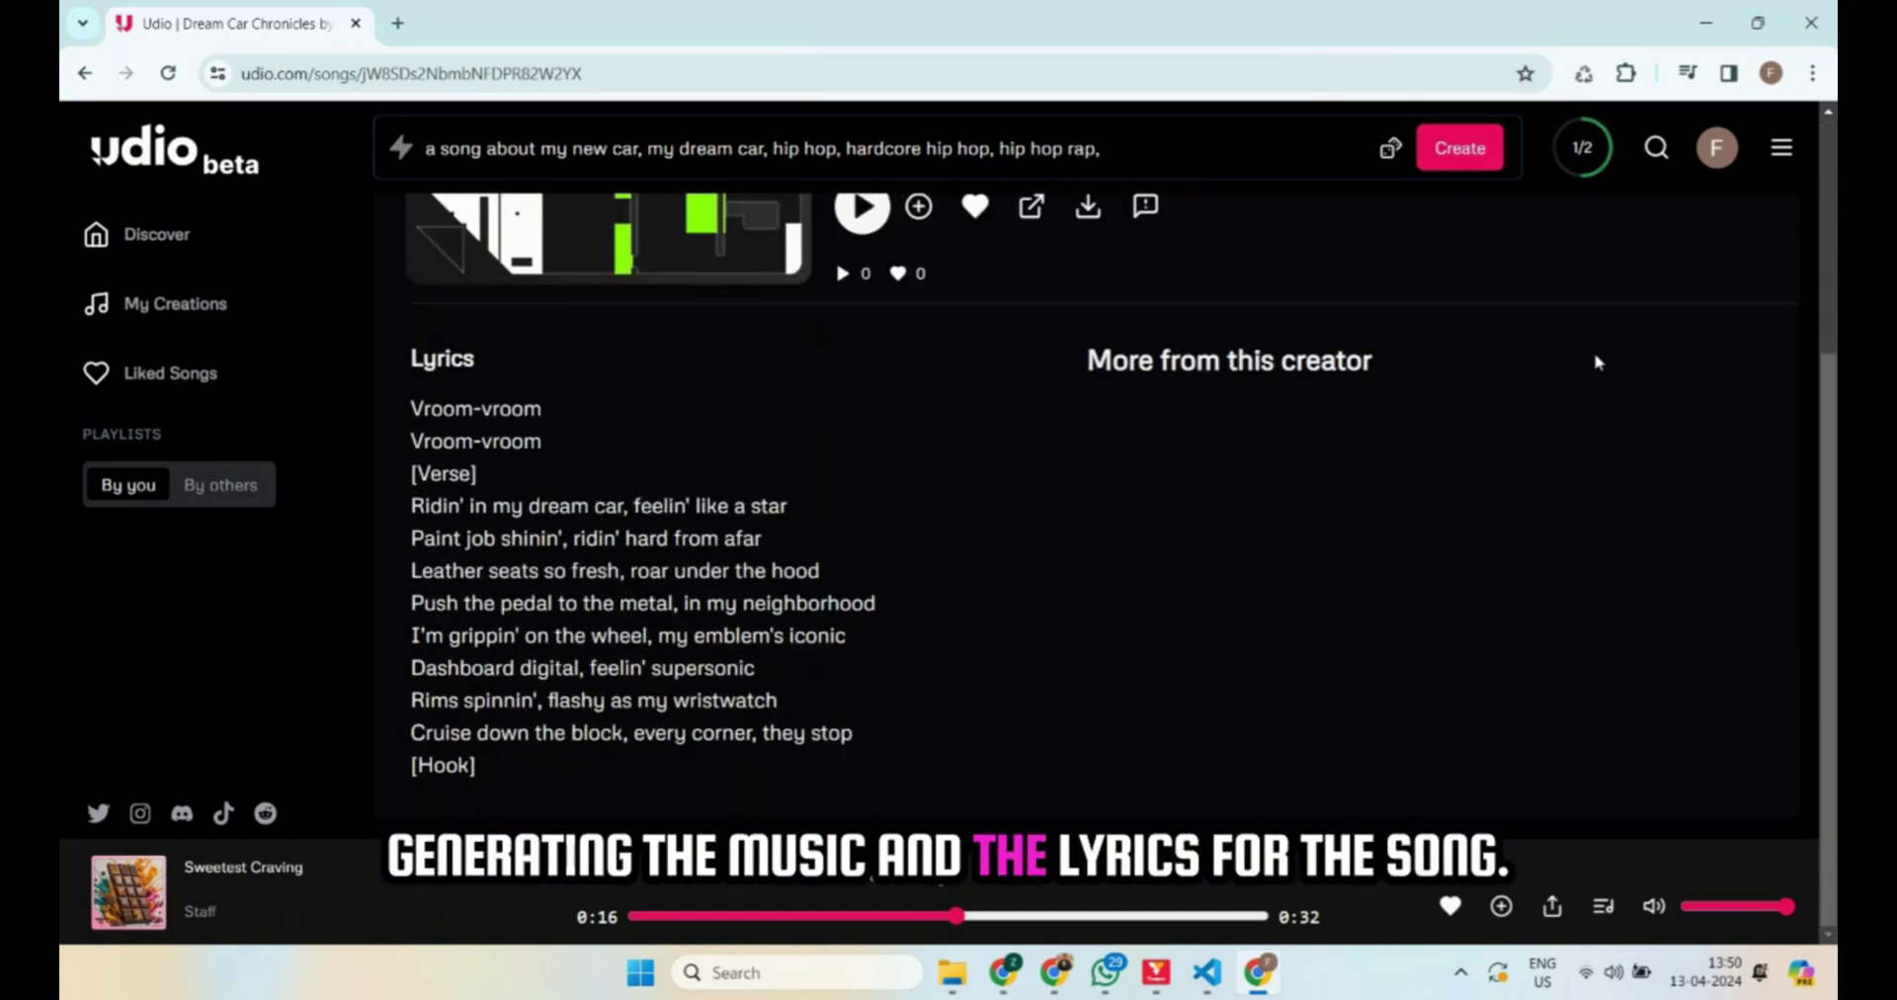
scroll(1128, 573, up, 1)
click(862, 321)
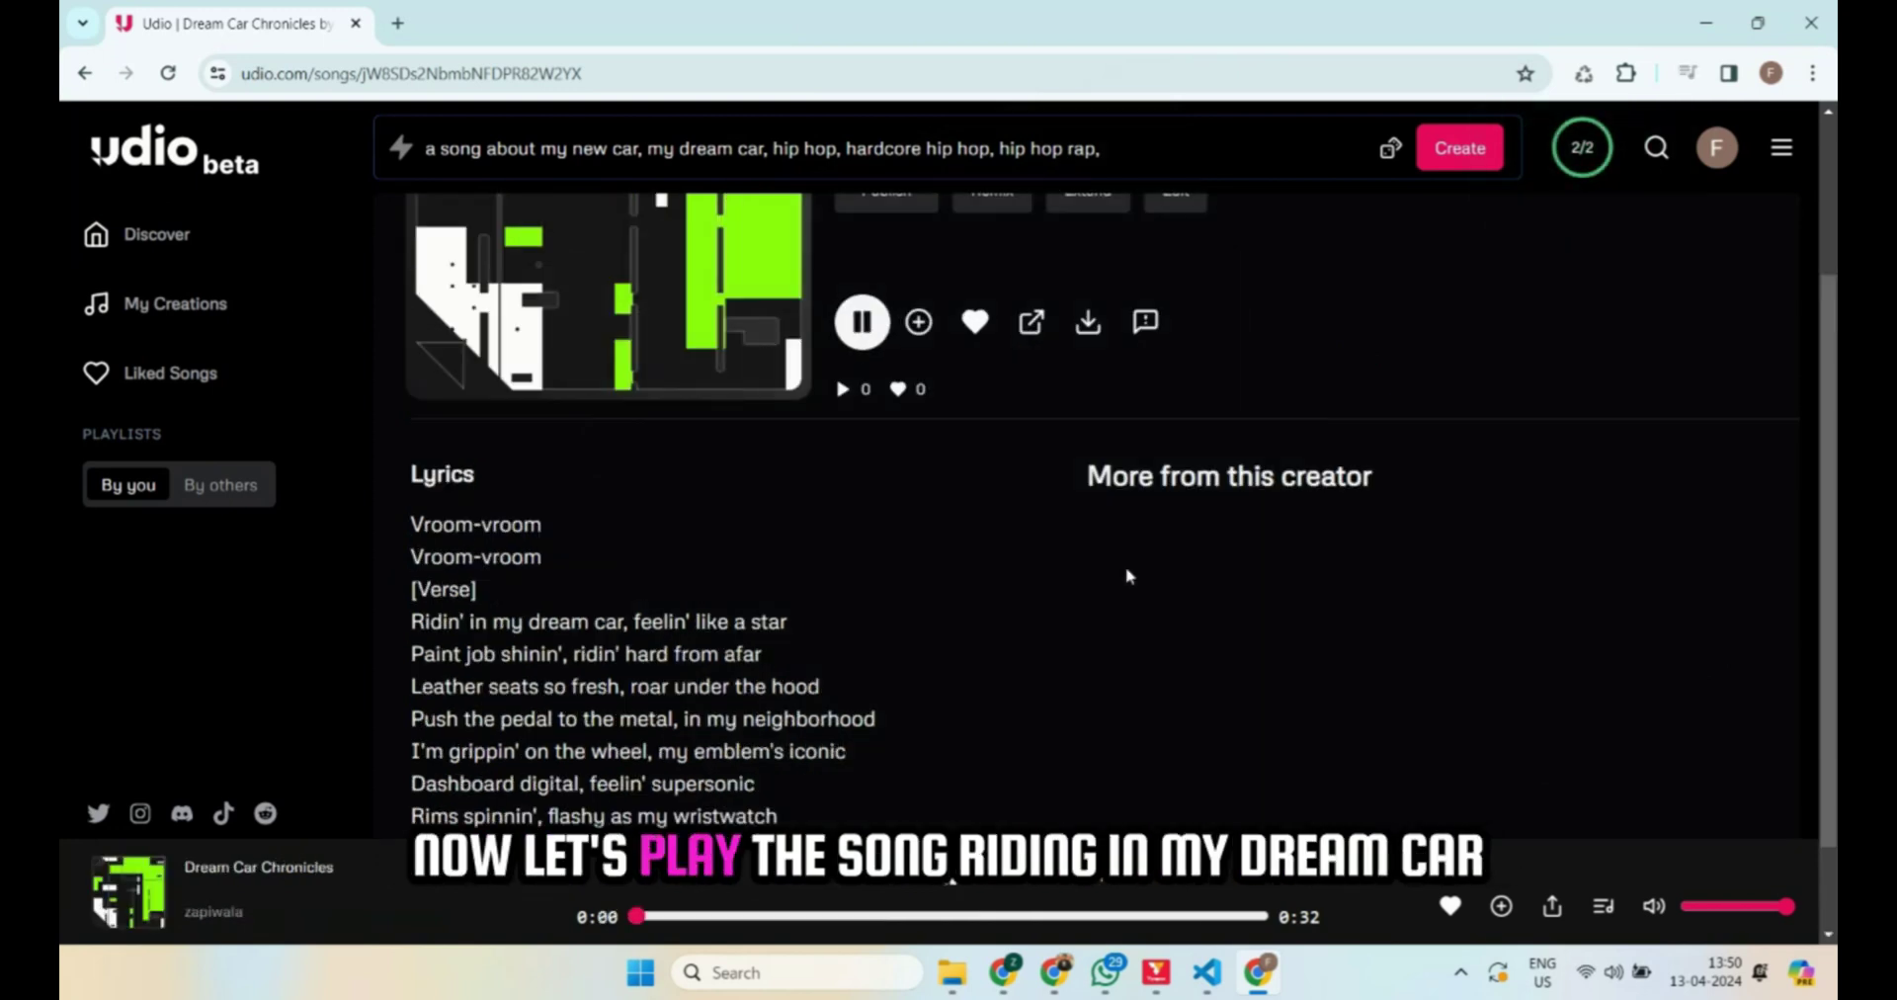
scroll(1128, 576, up, 1)
scroll(1127, 575, down, 2)
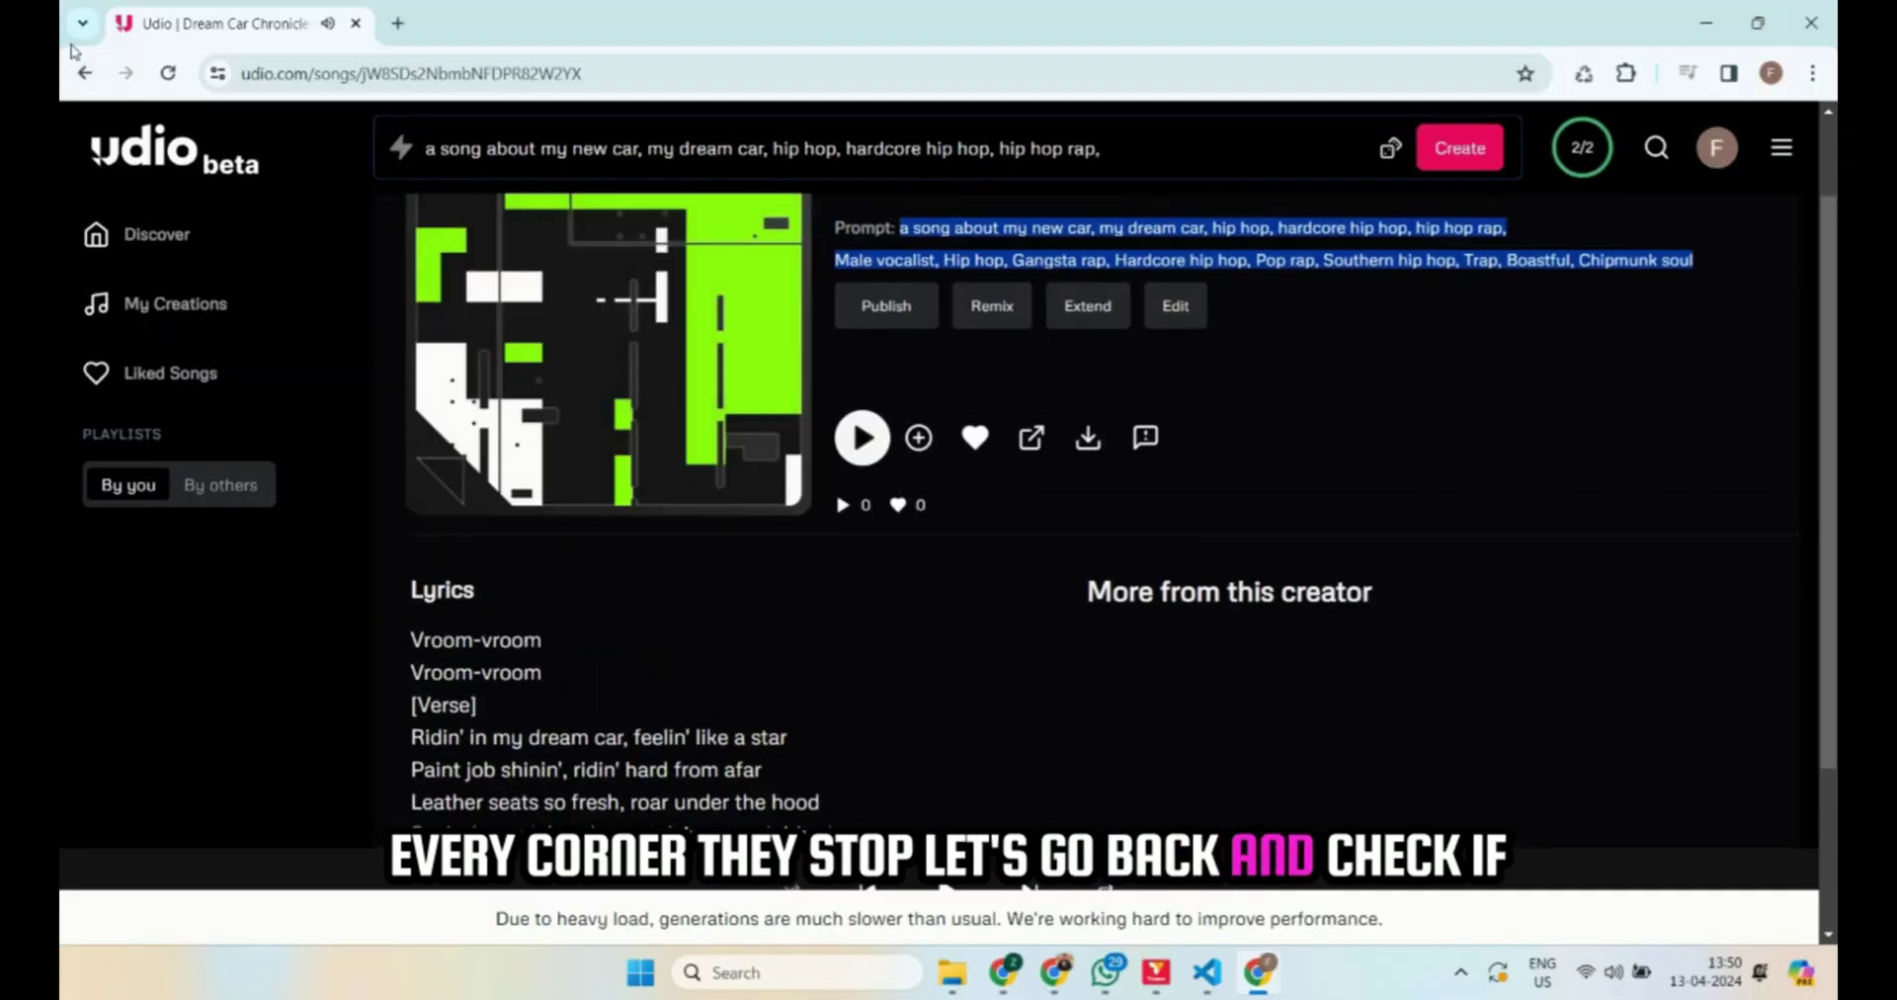
Return to the song list, open Fresh Out, Dream Wheels, play it, then stop playback.
click(81, 73)
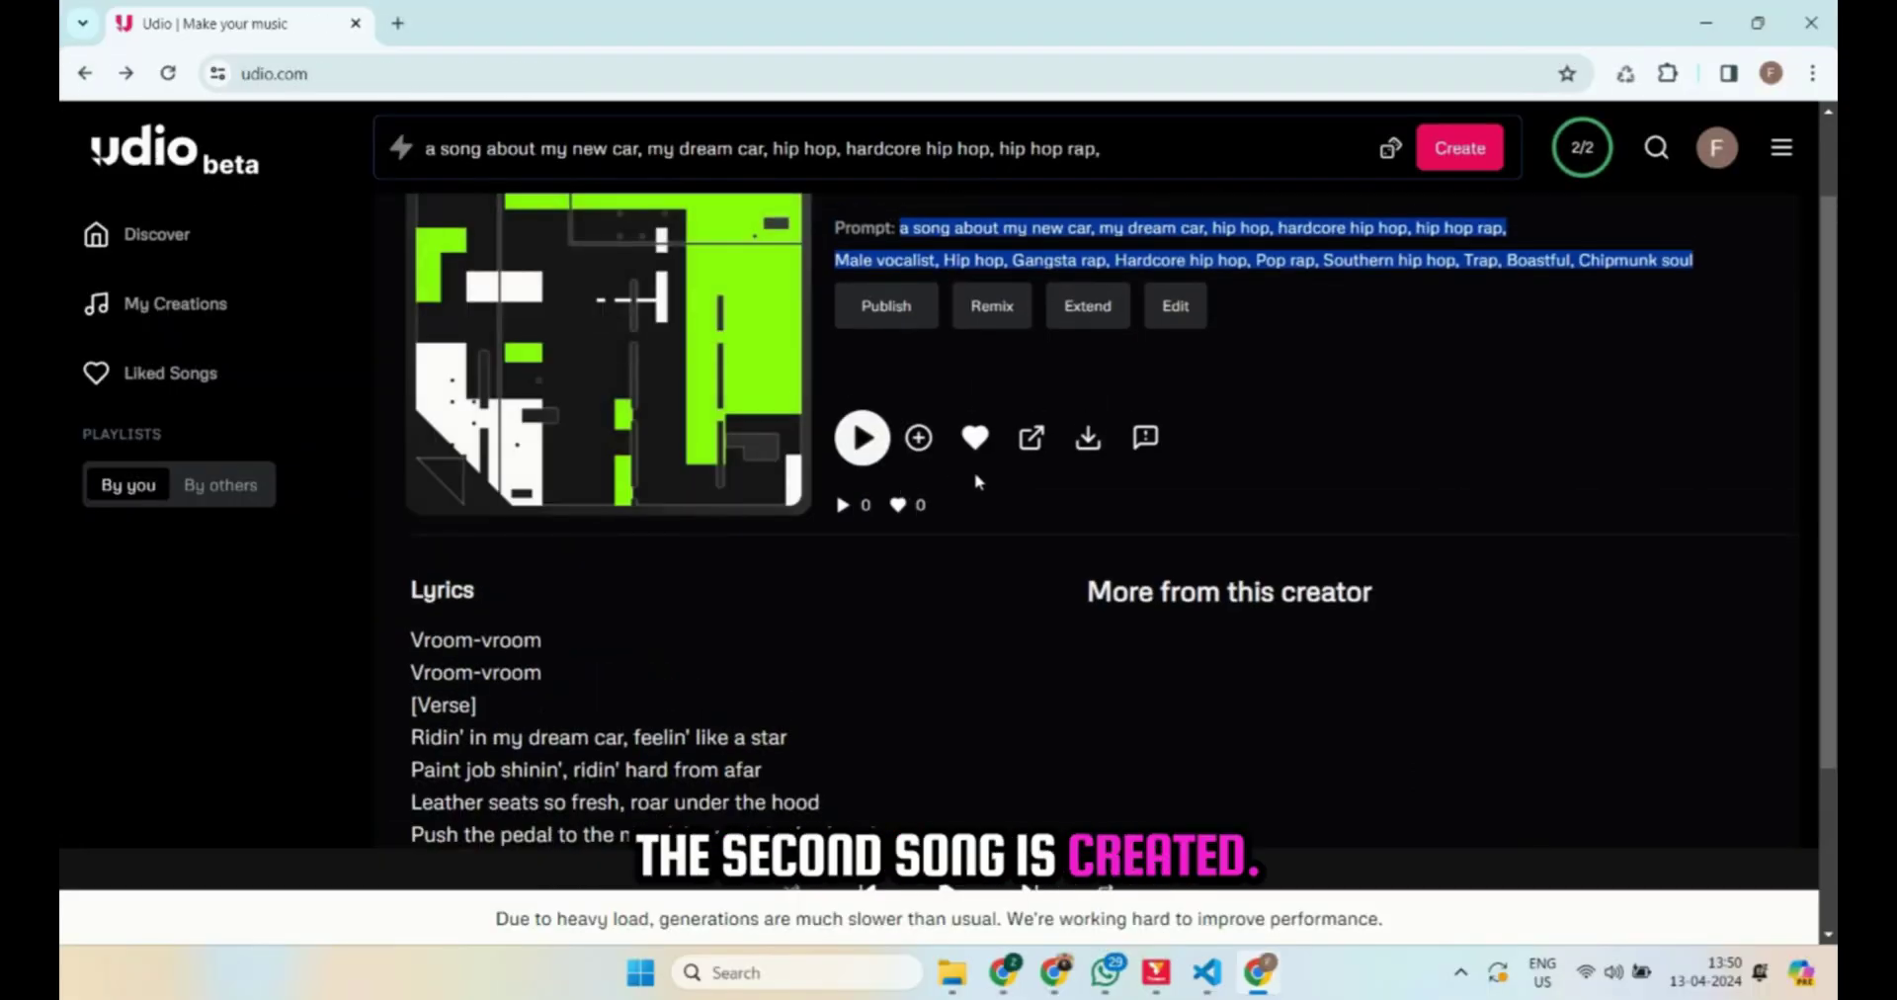
scroll(458, 531, down, 1)
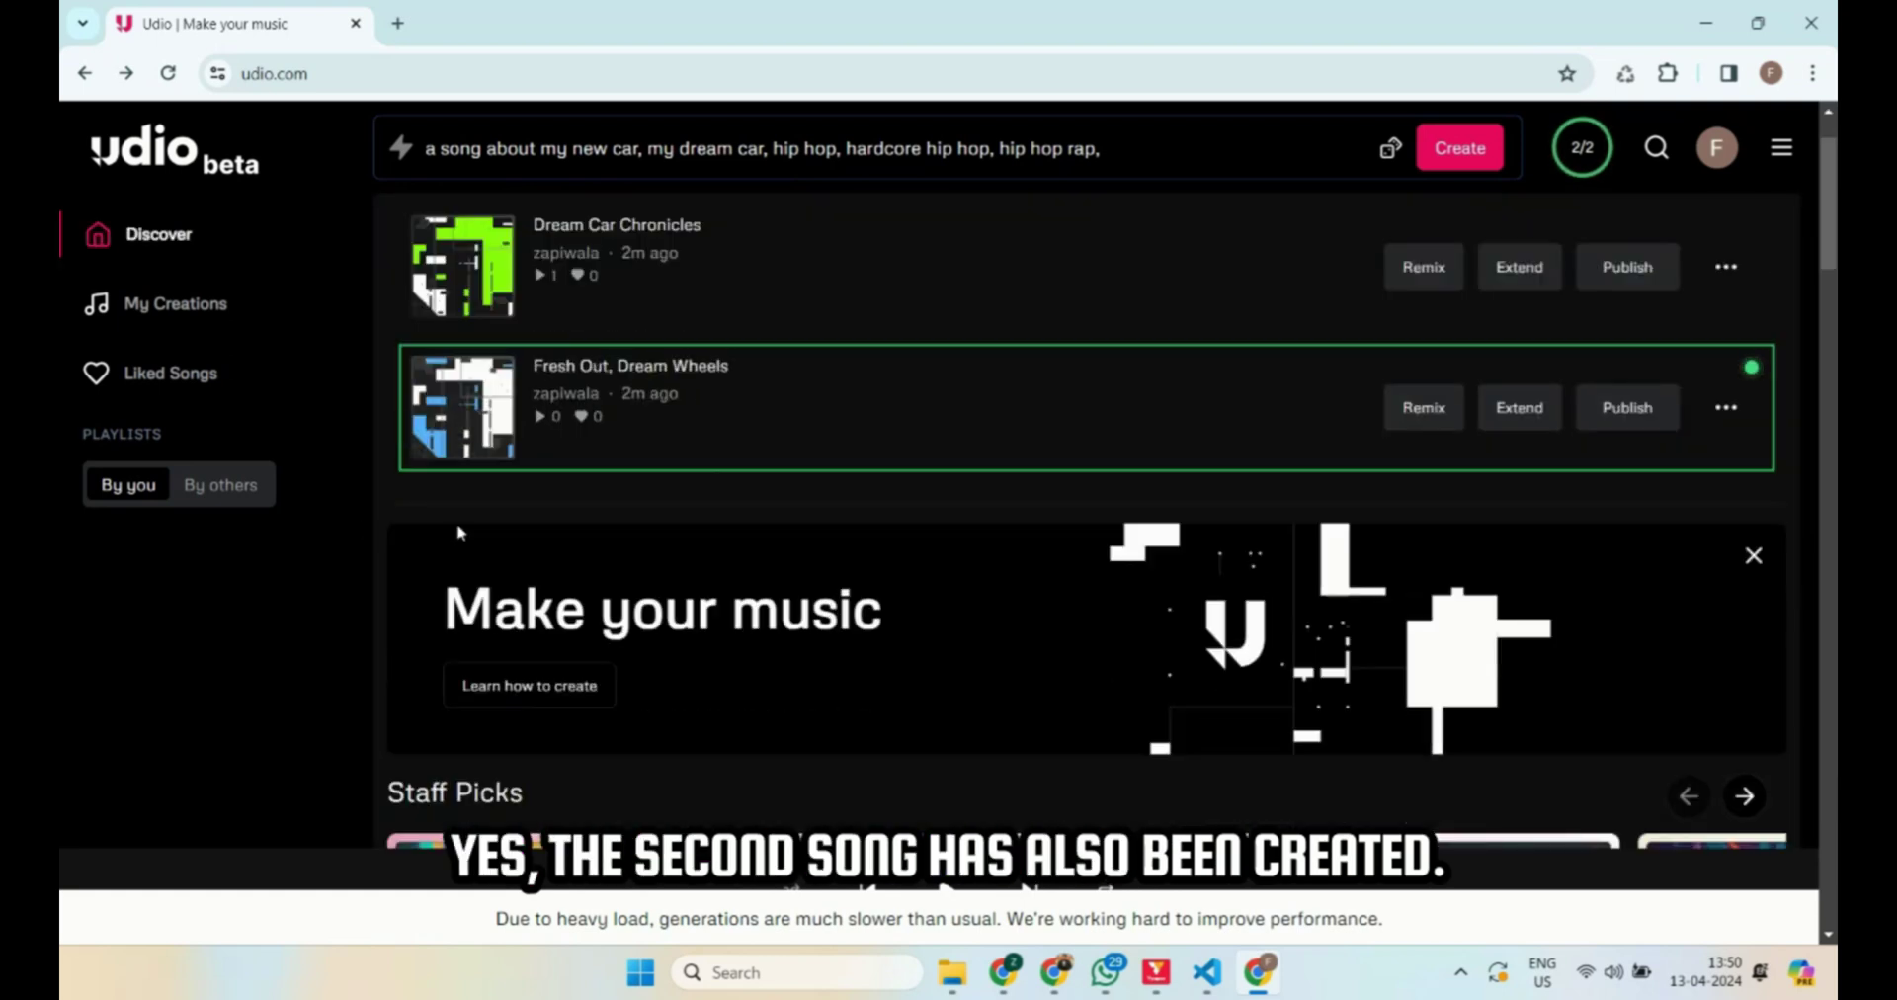
click(626, 366)
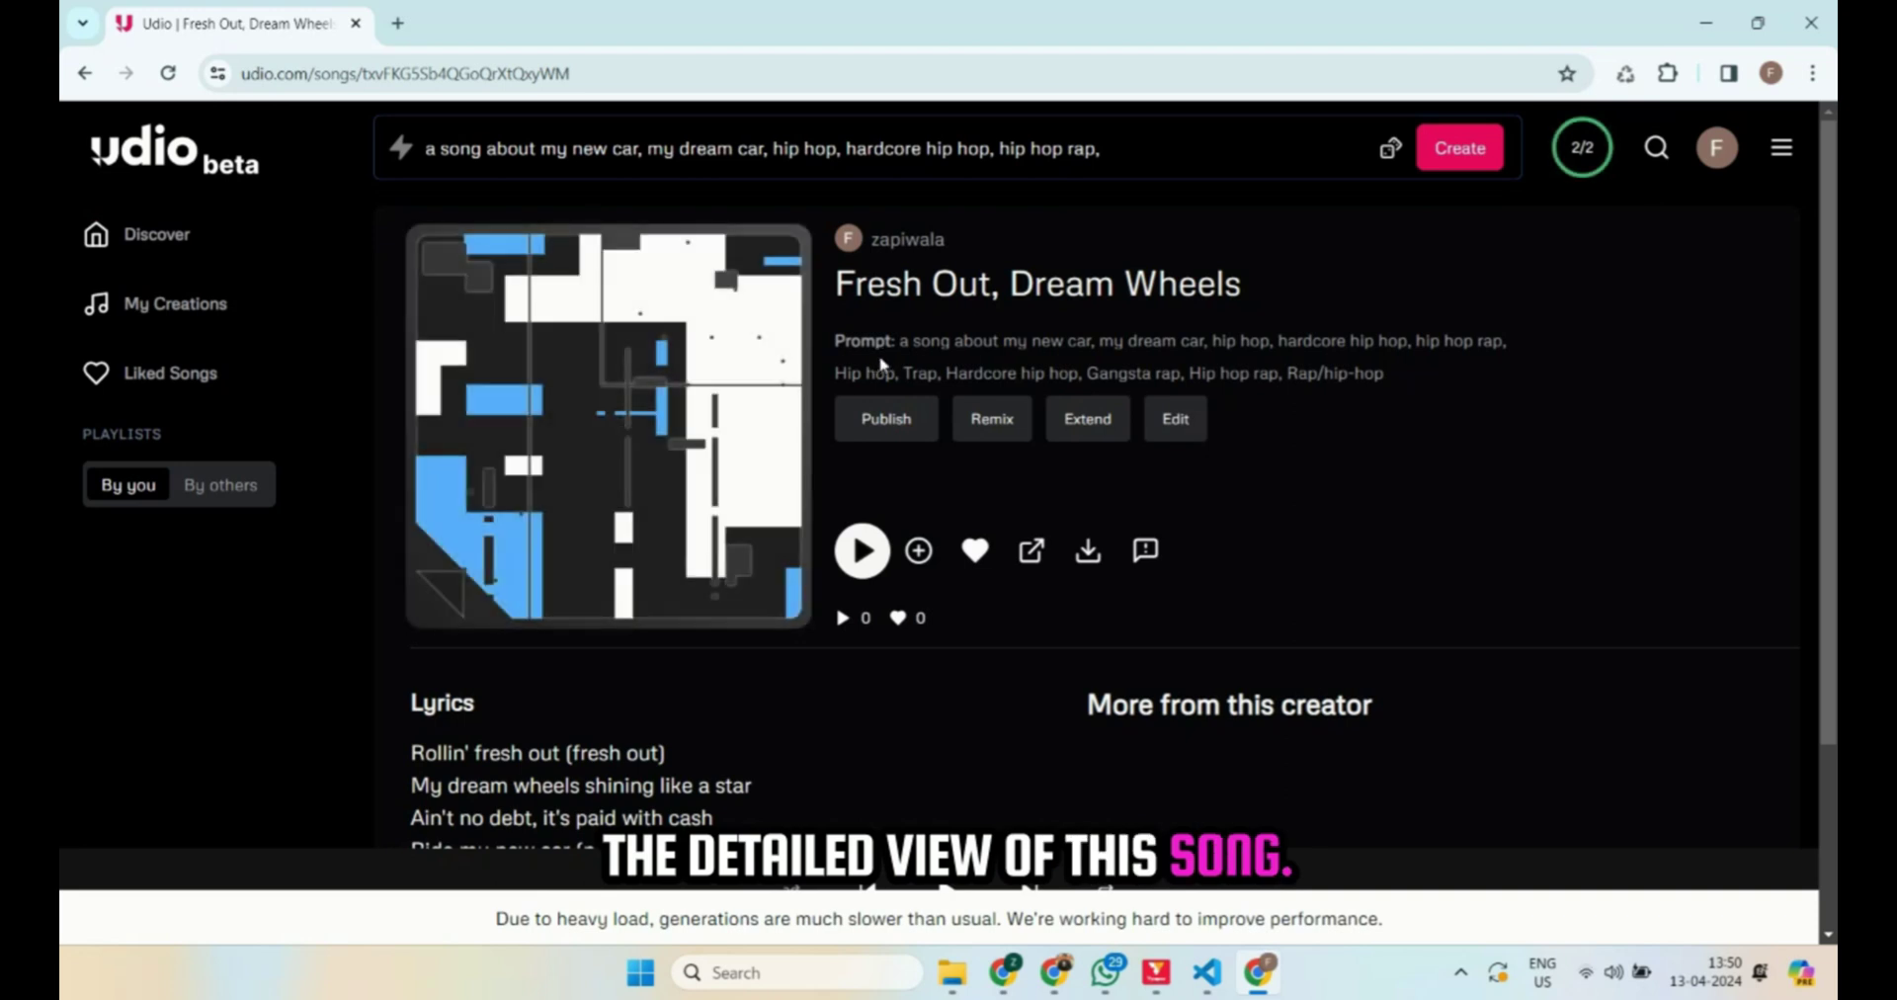
click(770, 403)
scroll(791, 527, down, 2)
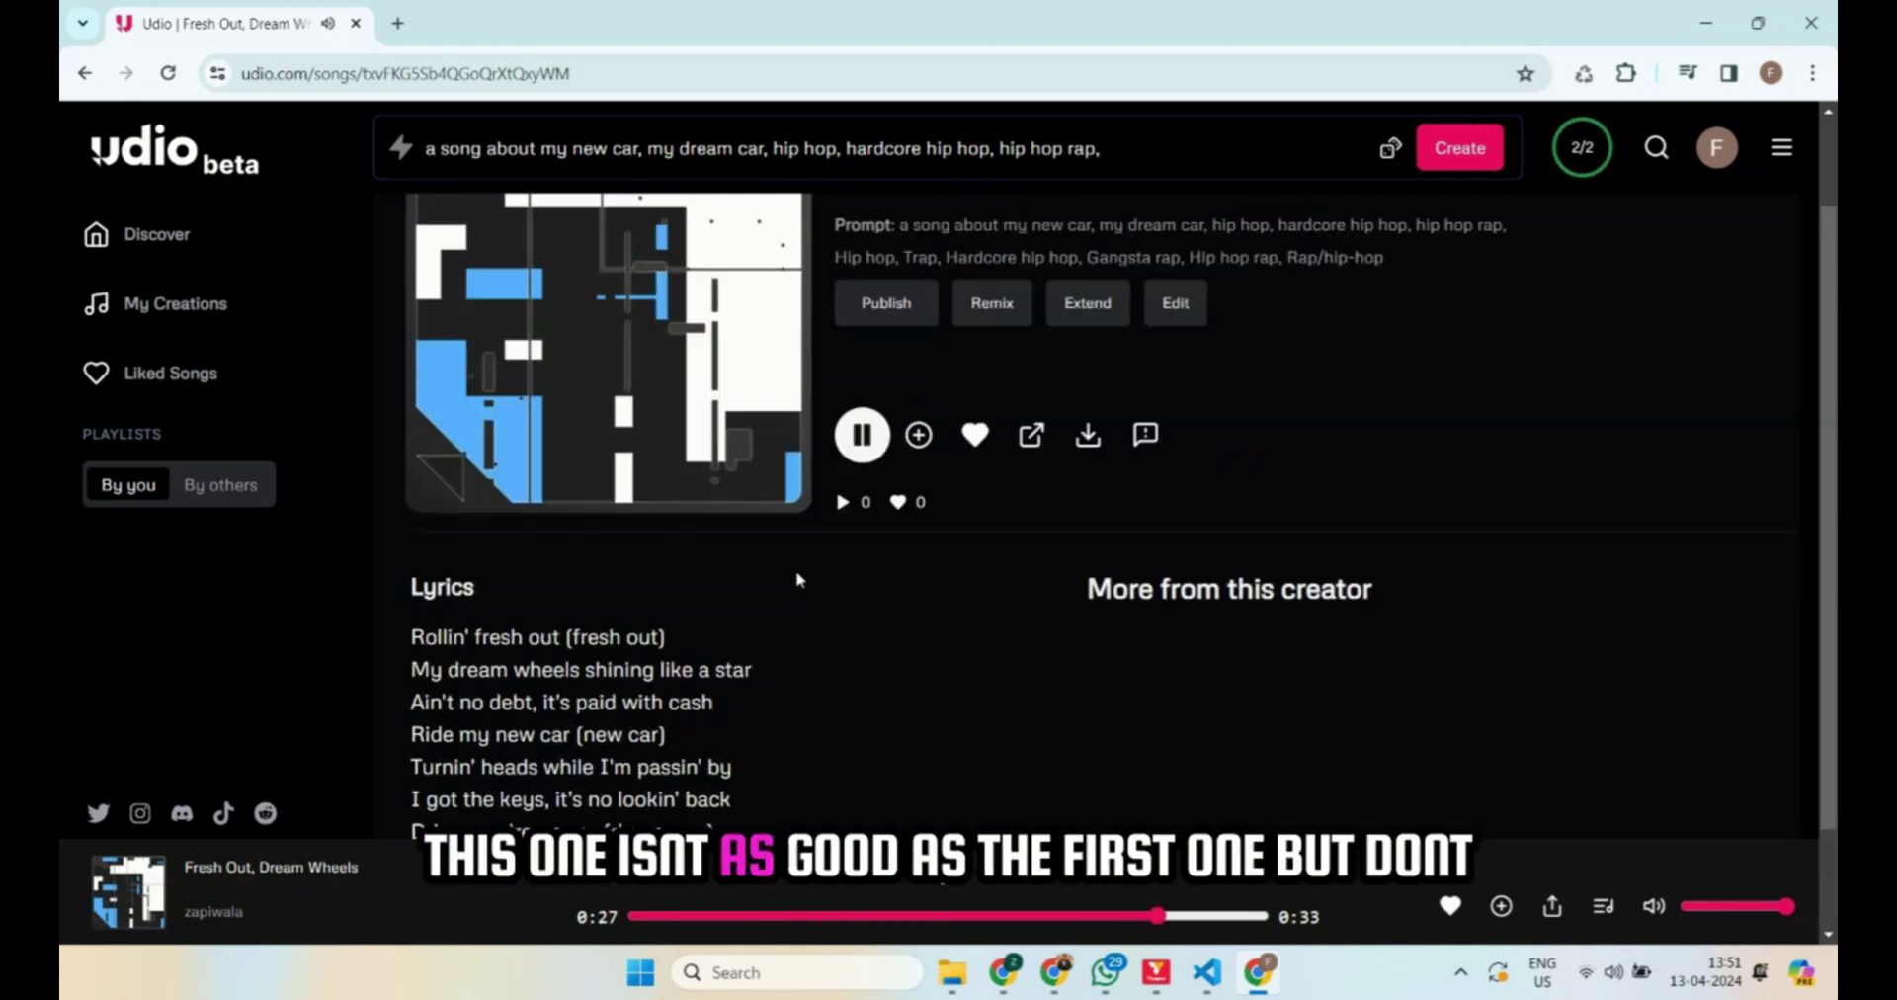
scroll(798, 579, down, 1)
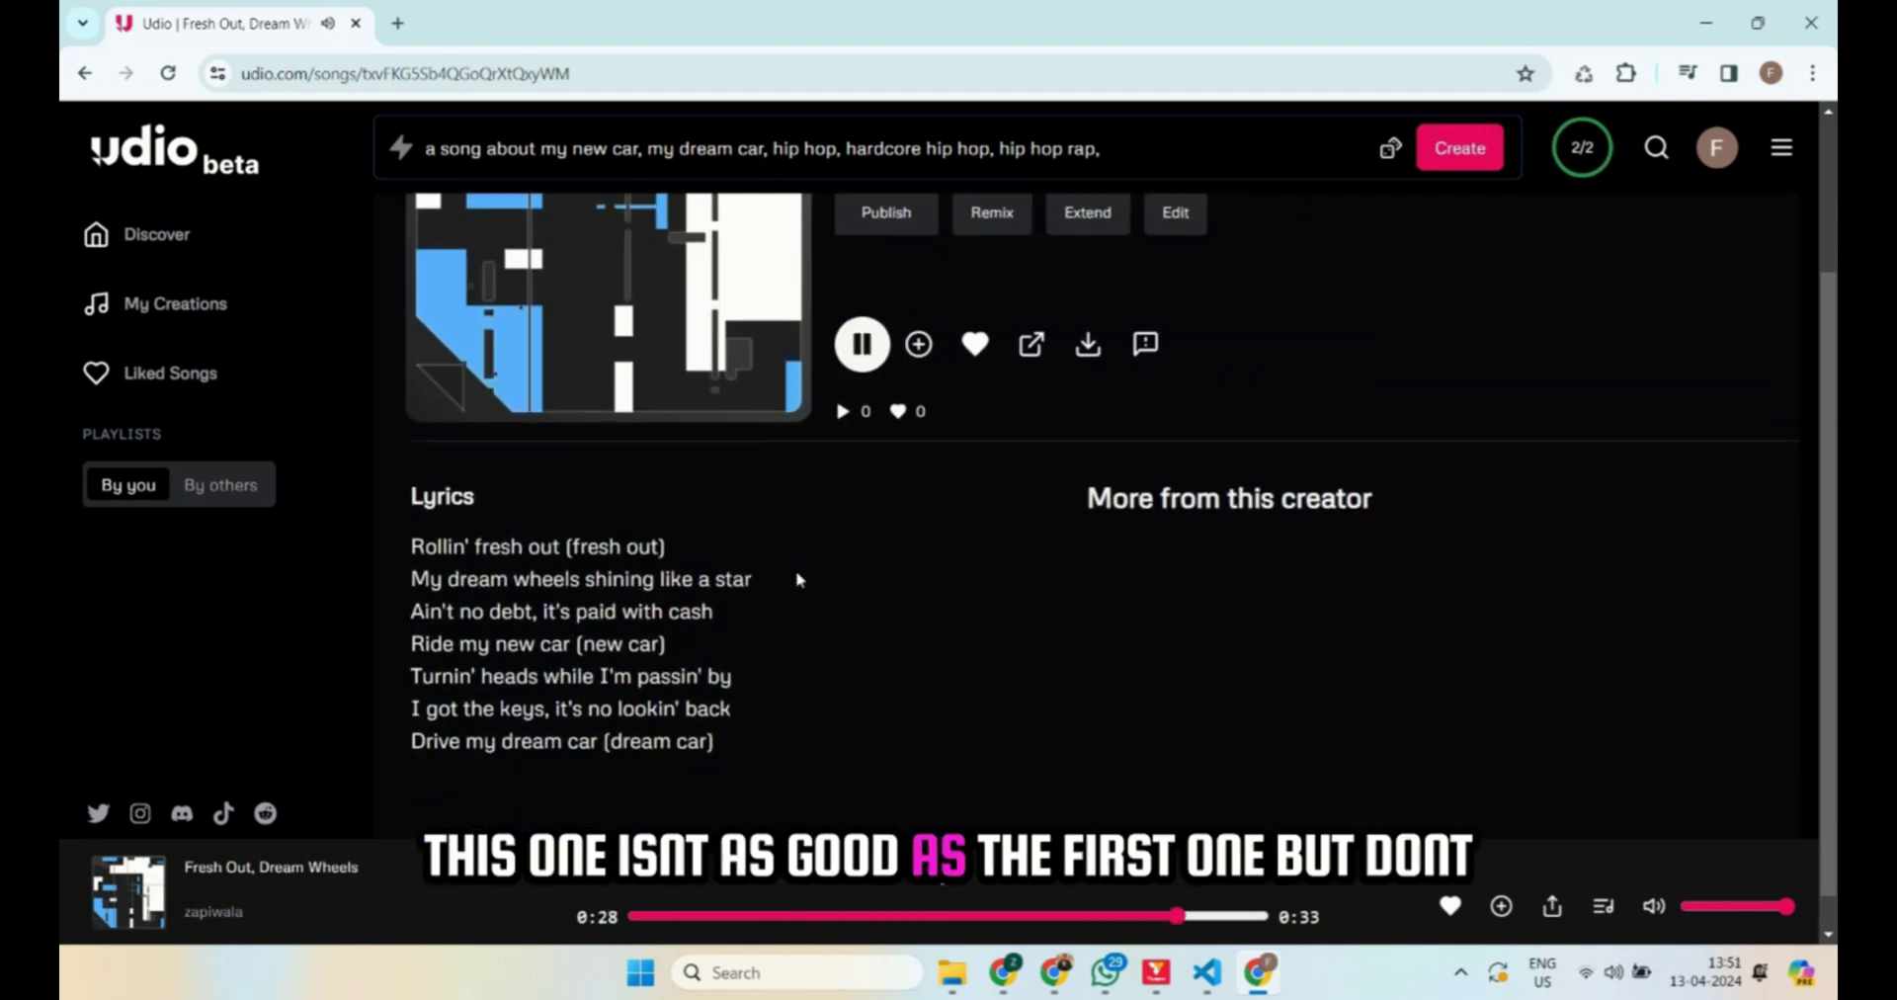
scroll(799, 578, up, 1)
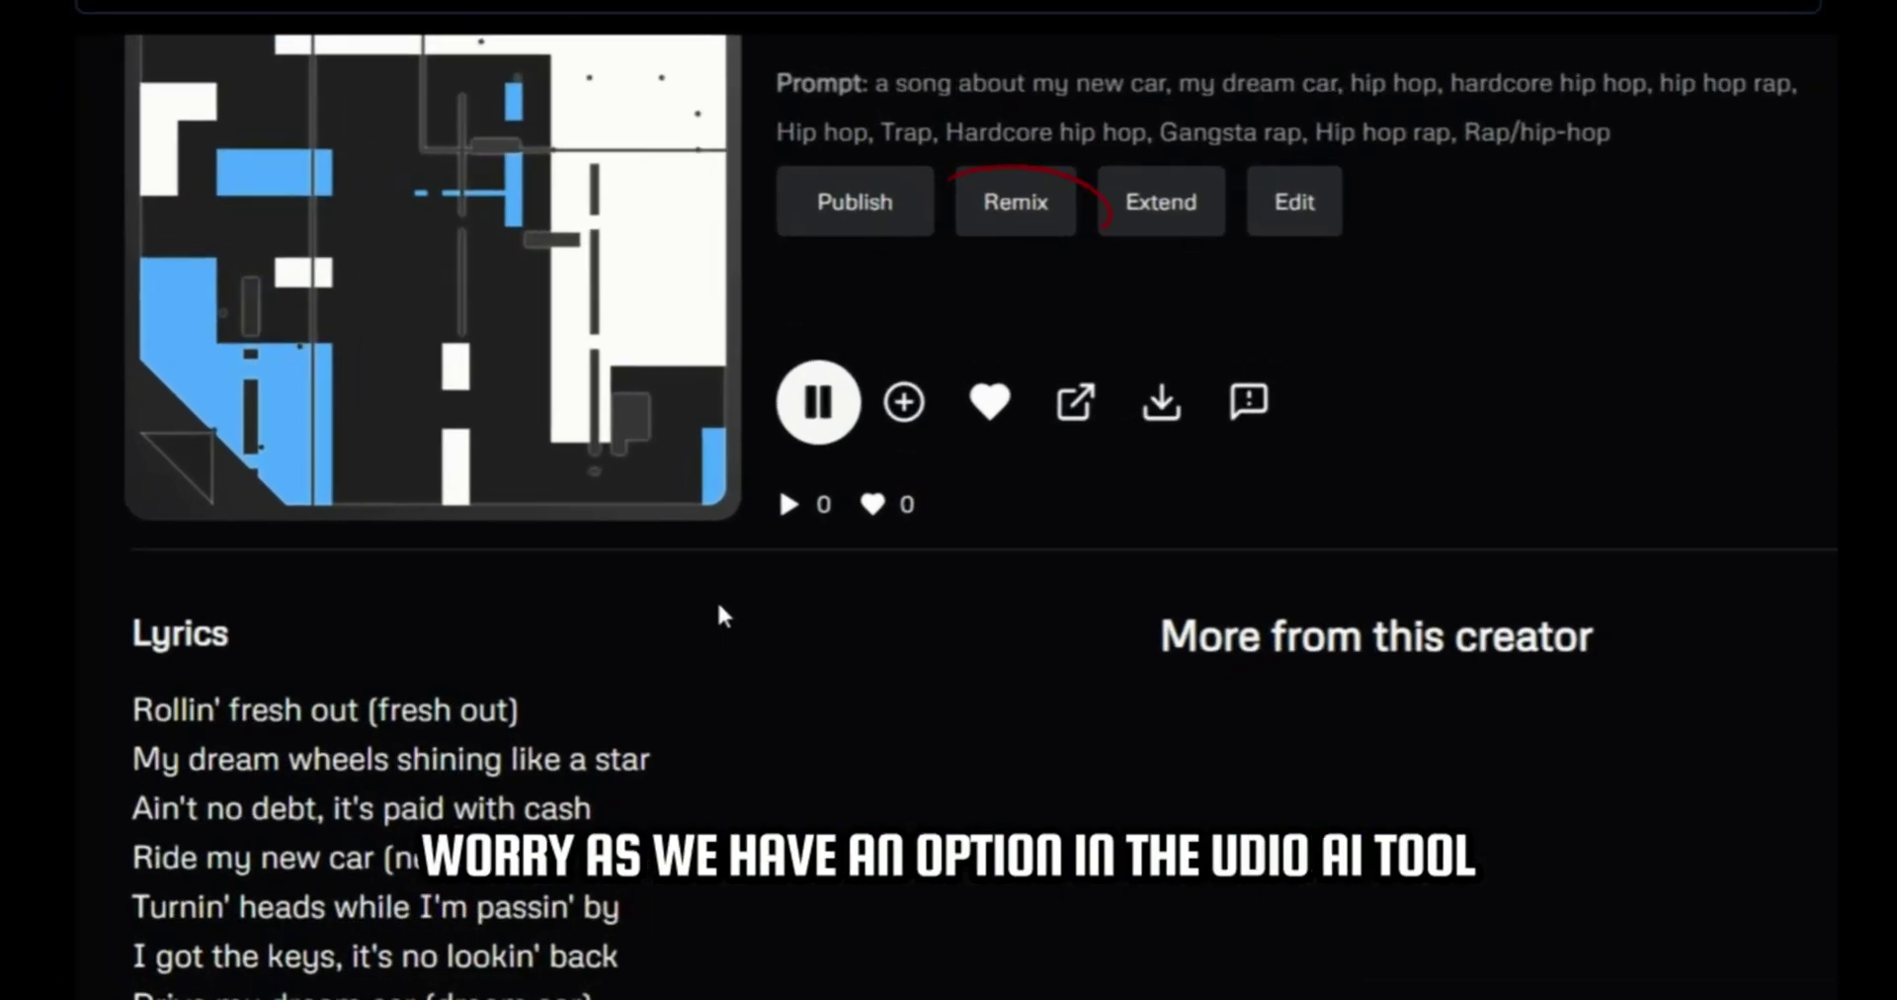
key(space)
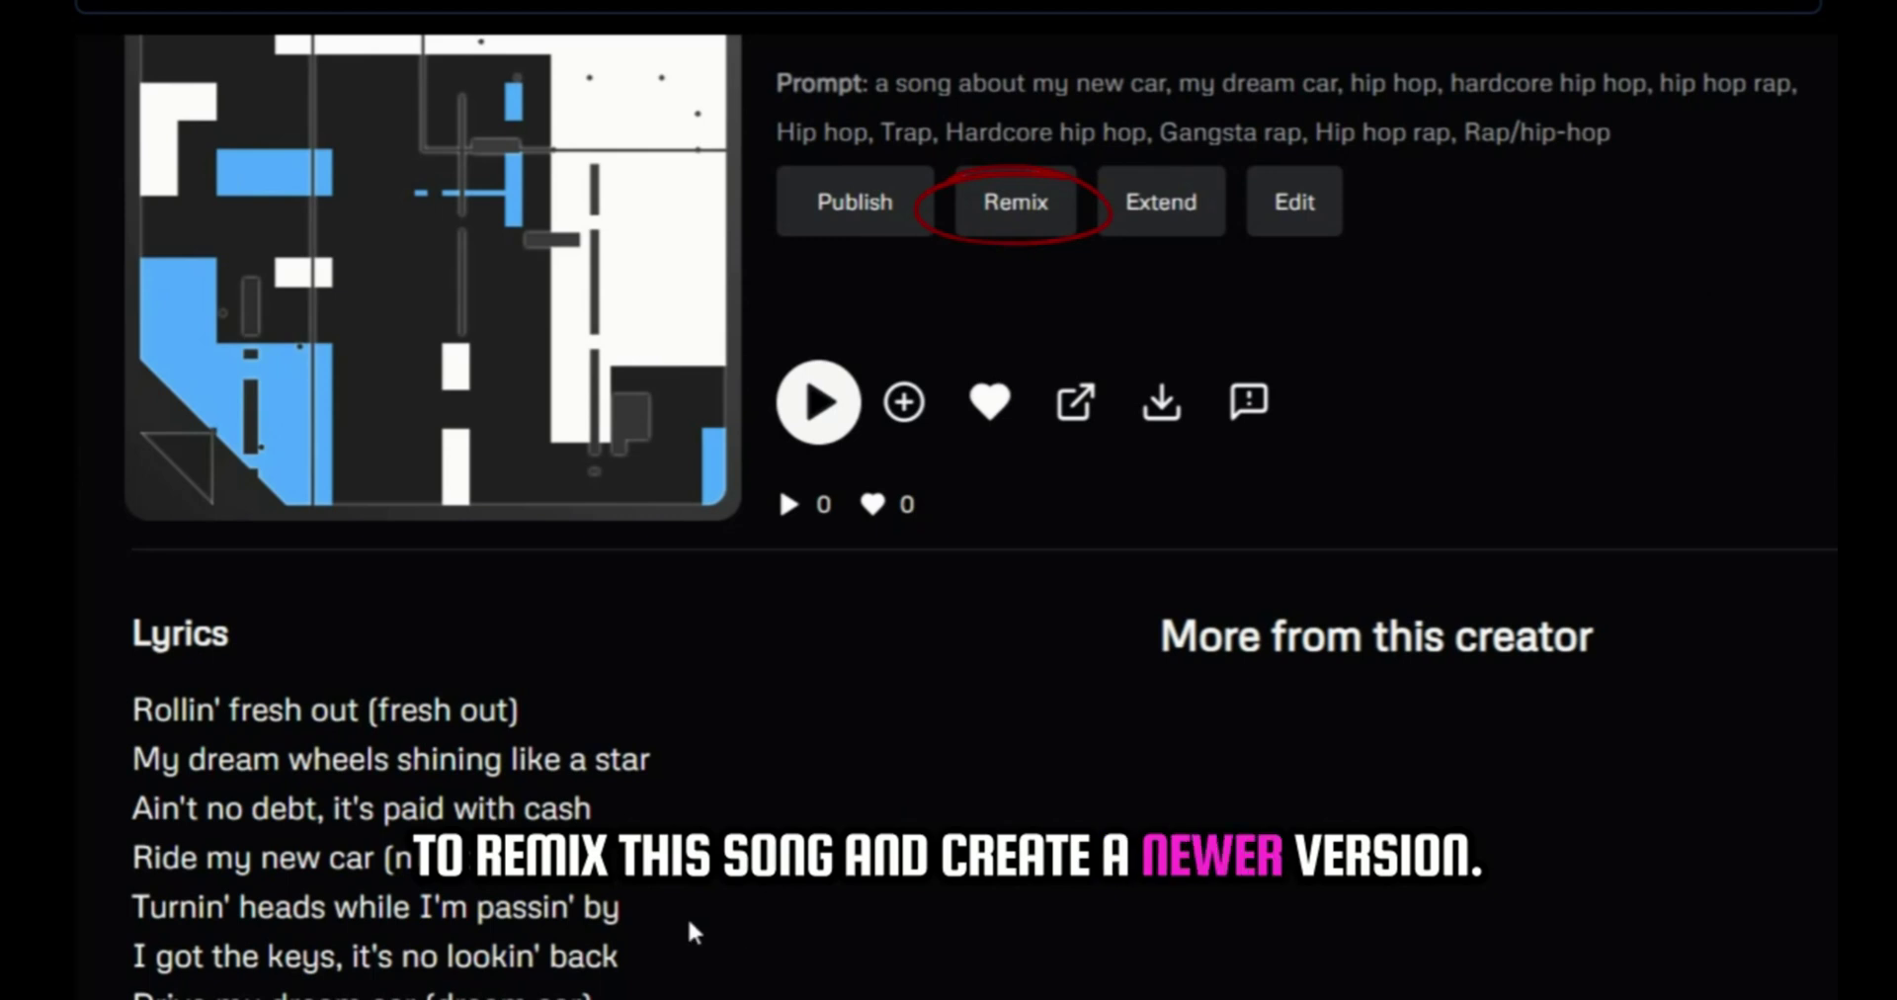
In the remix prompt, replace the hardcore hip hop and hip hop rap tags with funk.
click(1014, 228)
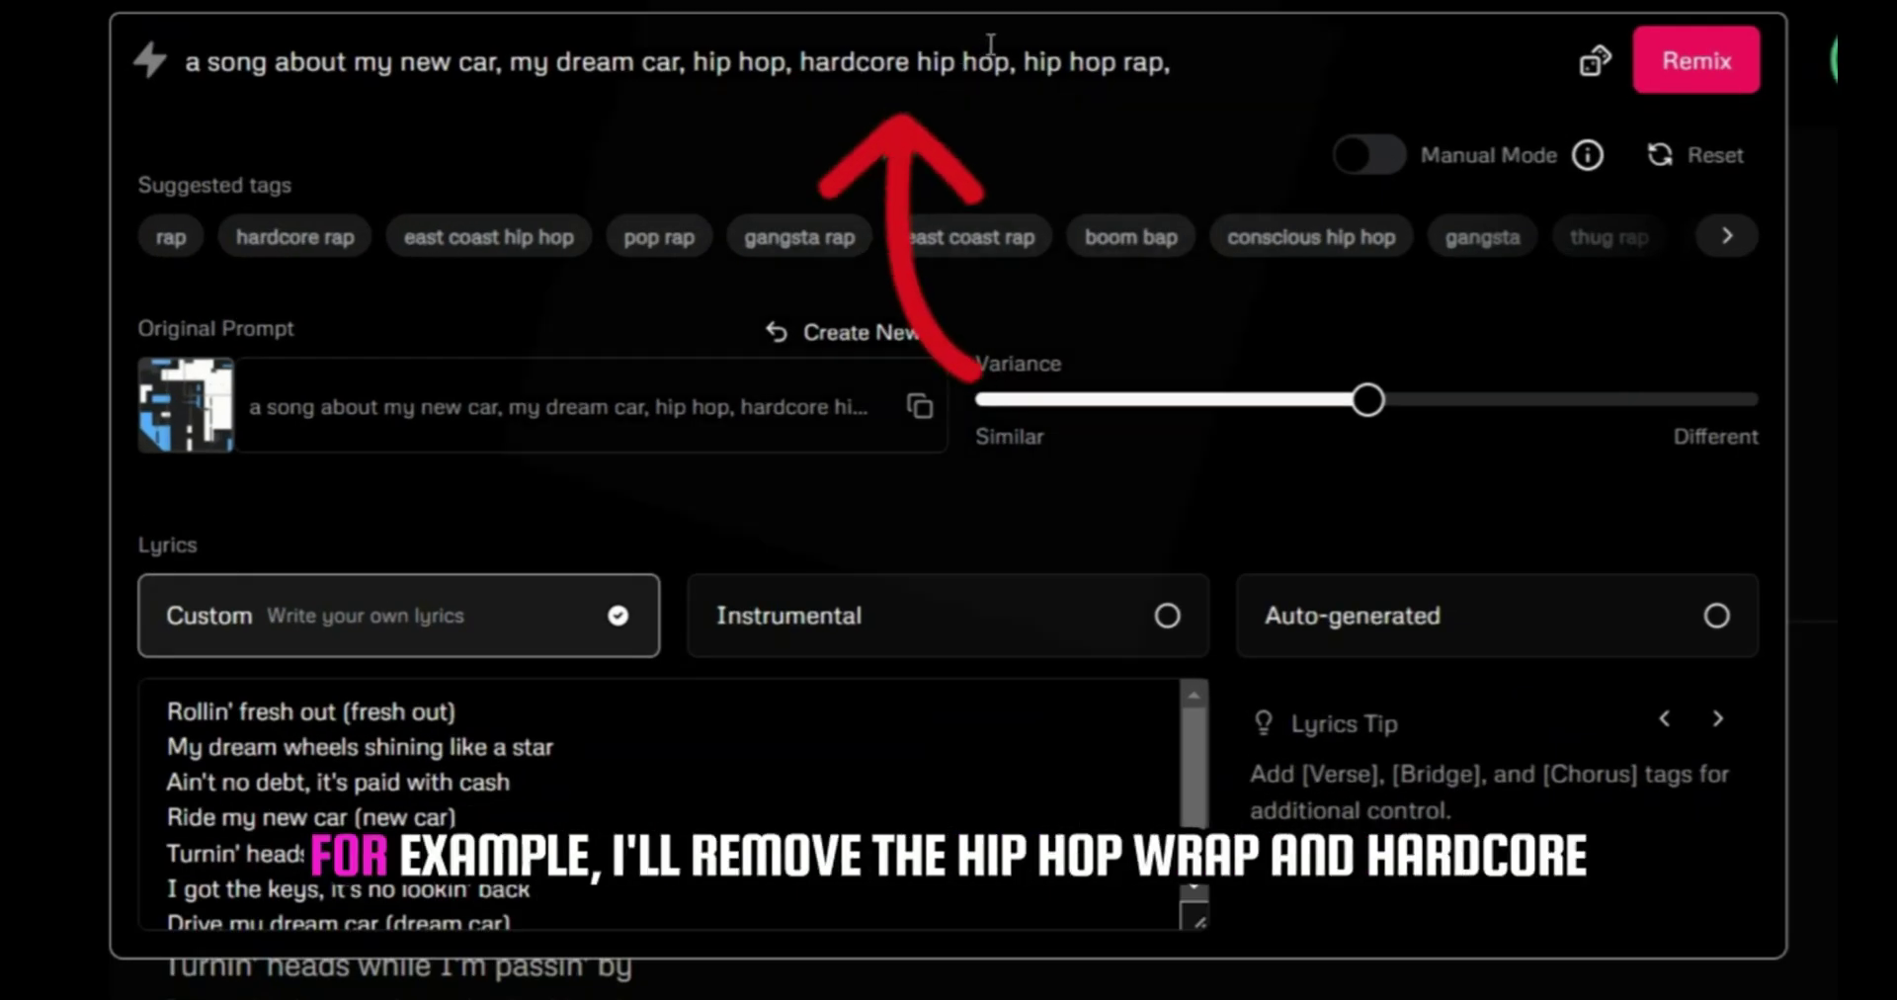
drag(1026, 64, 1207, 108)
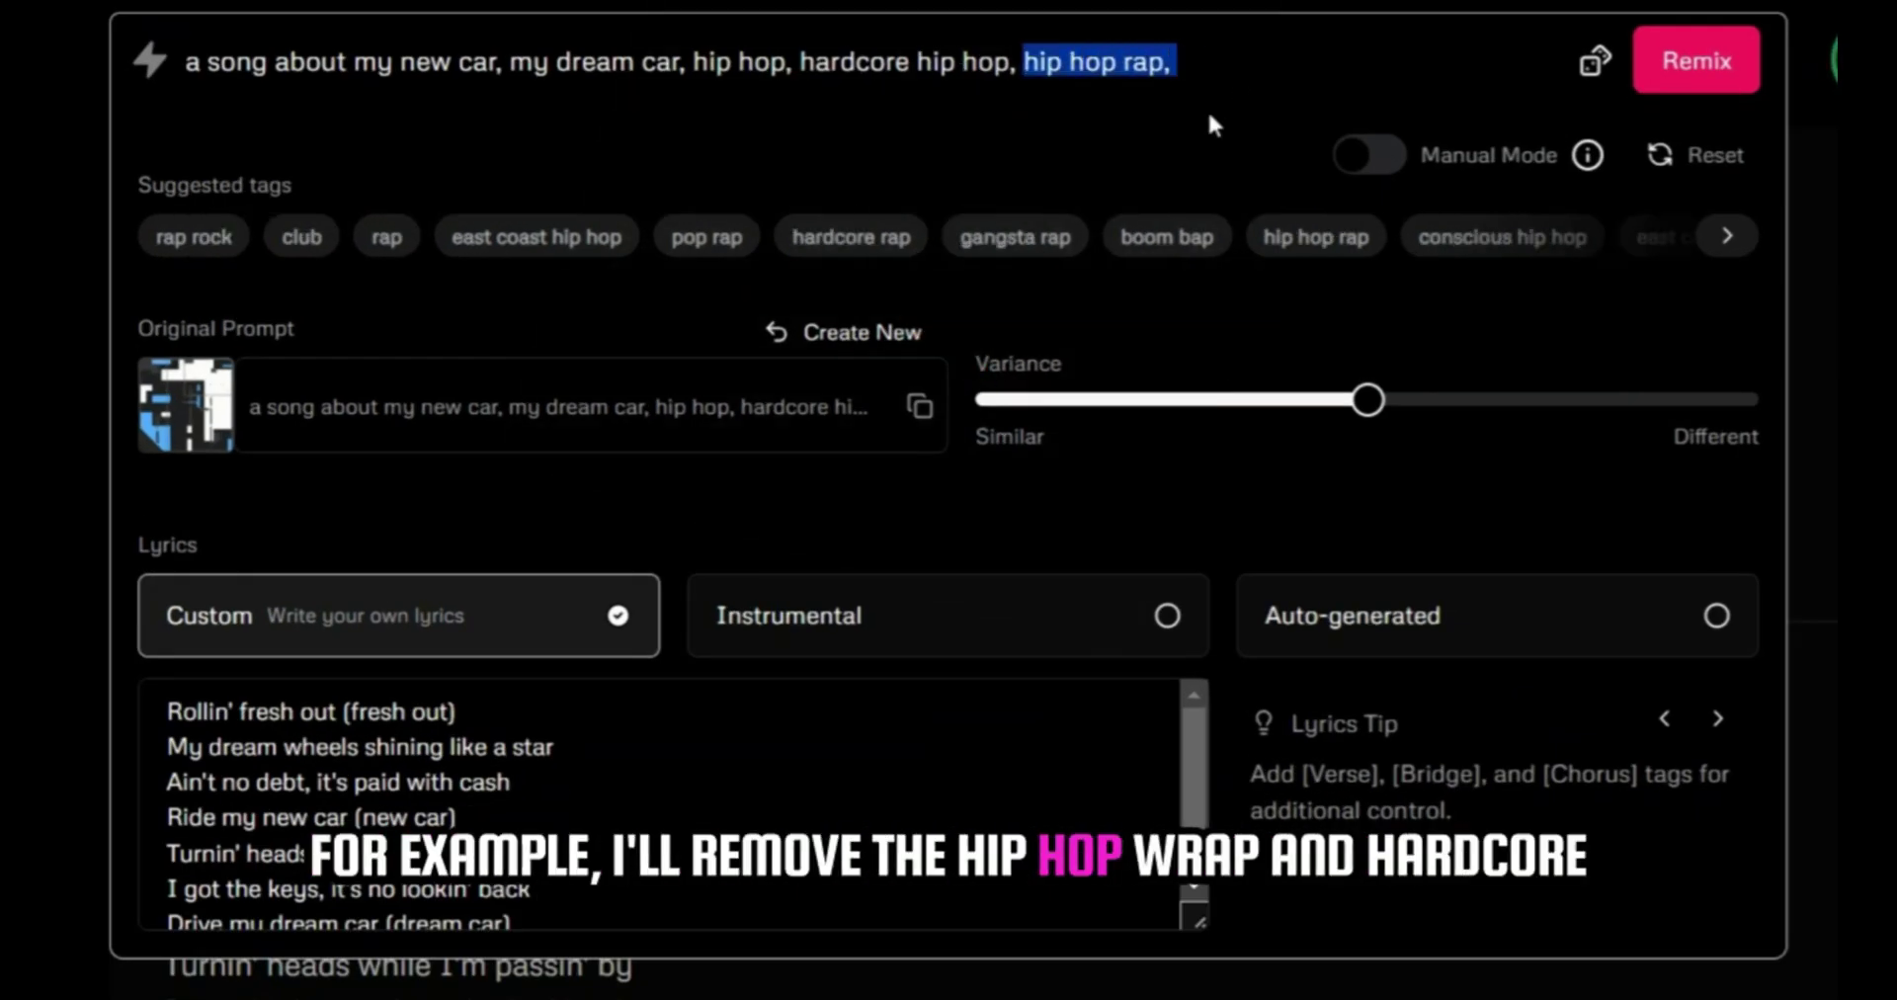
key(BackSpace)
key(BackSpace)
key(BackSpace)
key(BackSpace)
key(BackSpace)
key(BackSpace)
key(BackSpace)
key(BackSpace)
key(BackSpace)
key(BackSpace)
key(BackSpace)
key(BackSpace)
key(BackSpace)
key(BackSpace)
key(BackSpace)
key(BackSpace)
key(BackSpace)
key(BackSpace)
key(BackSpace)
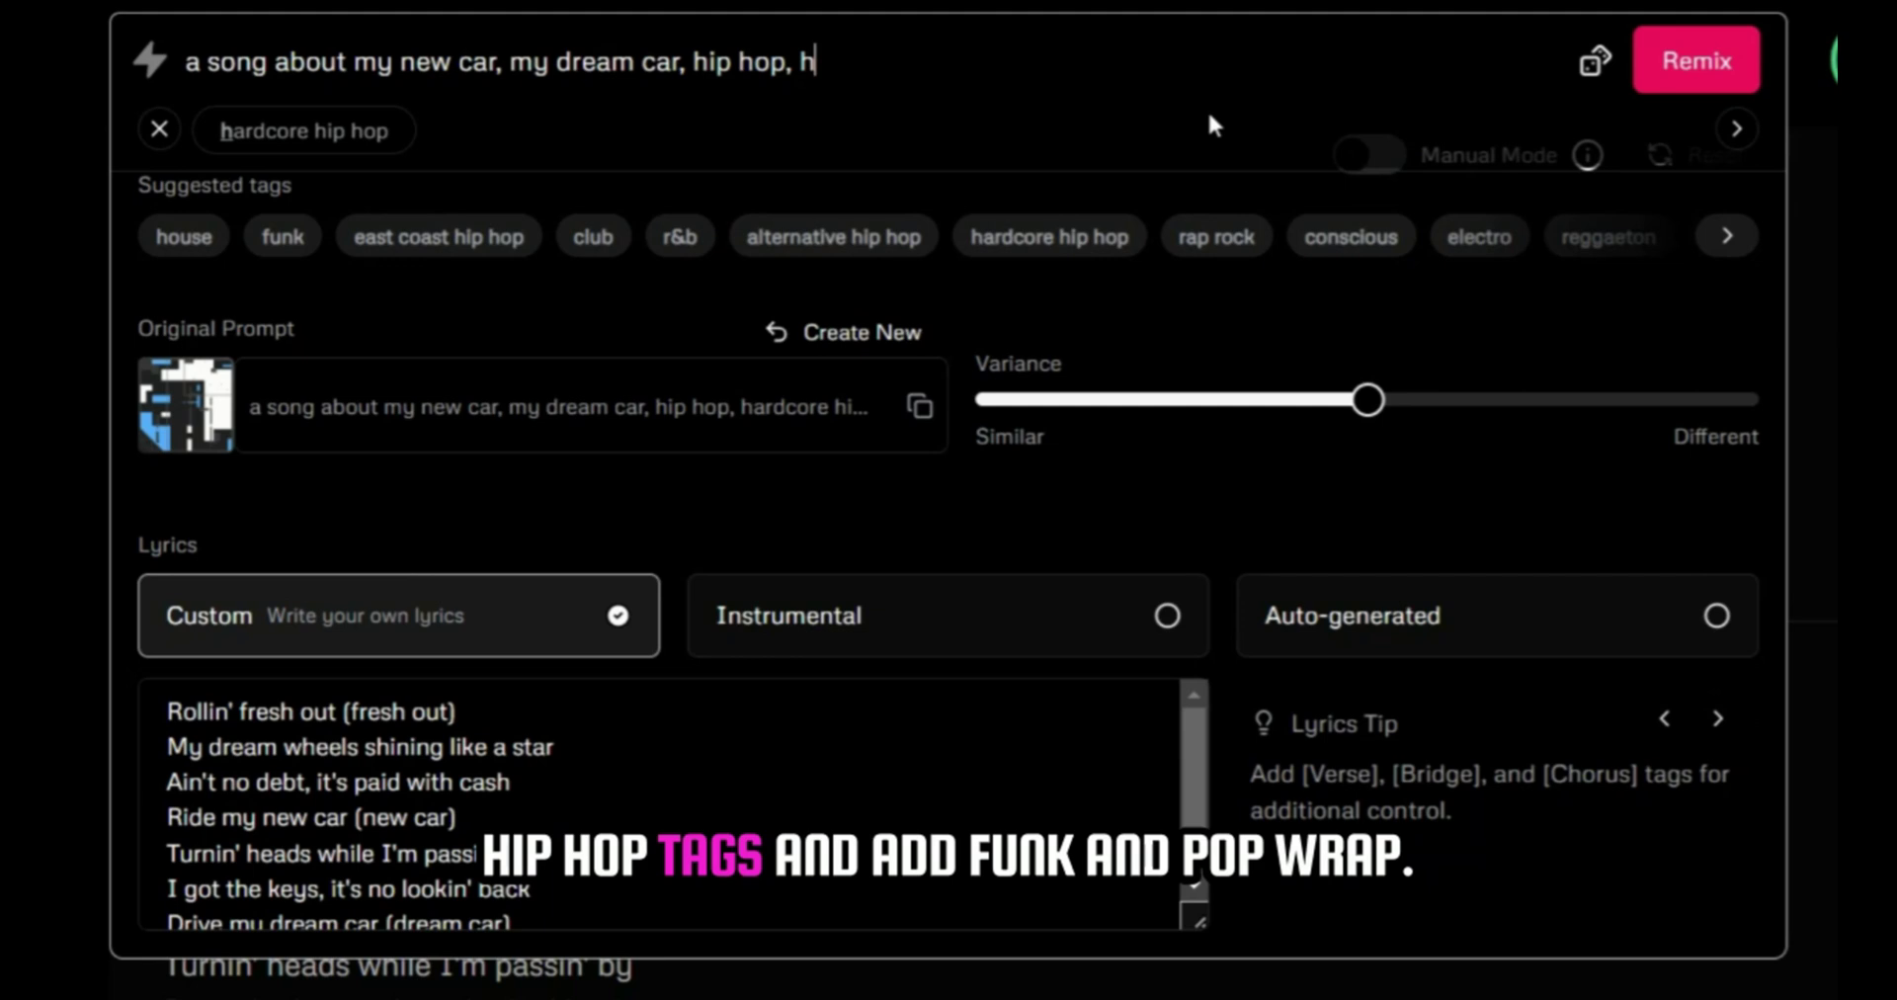
click(282, 237)
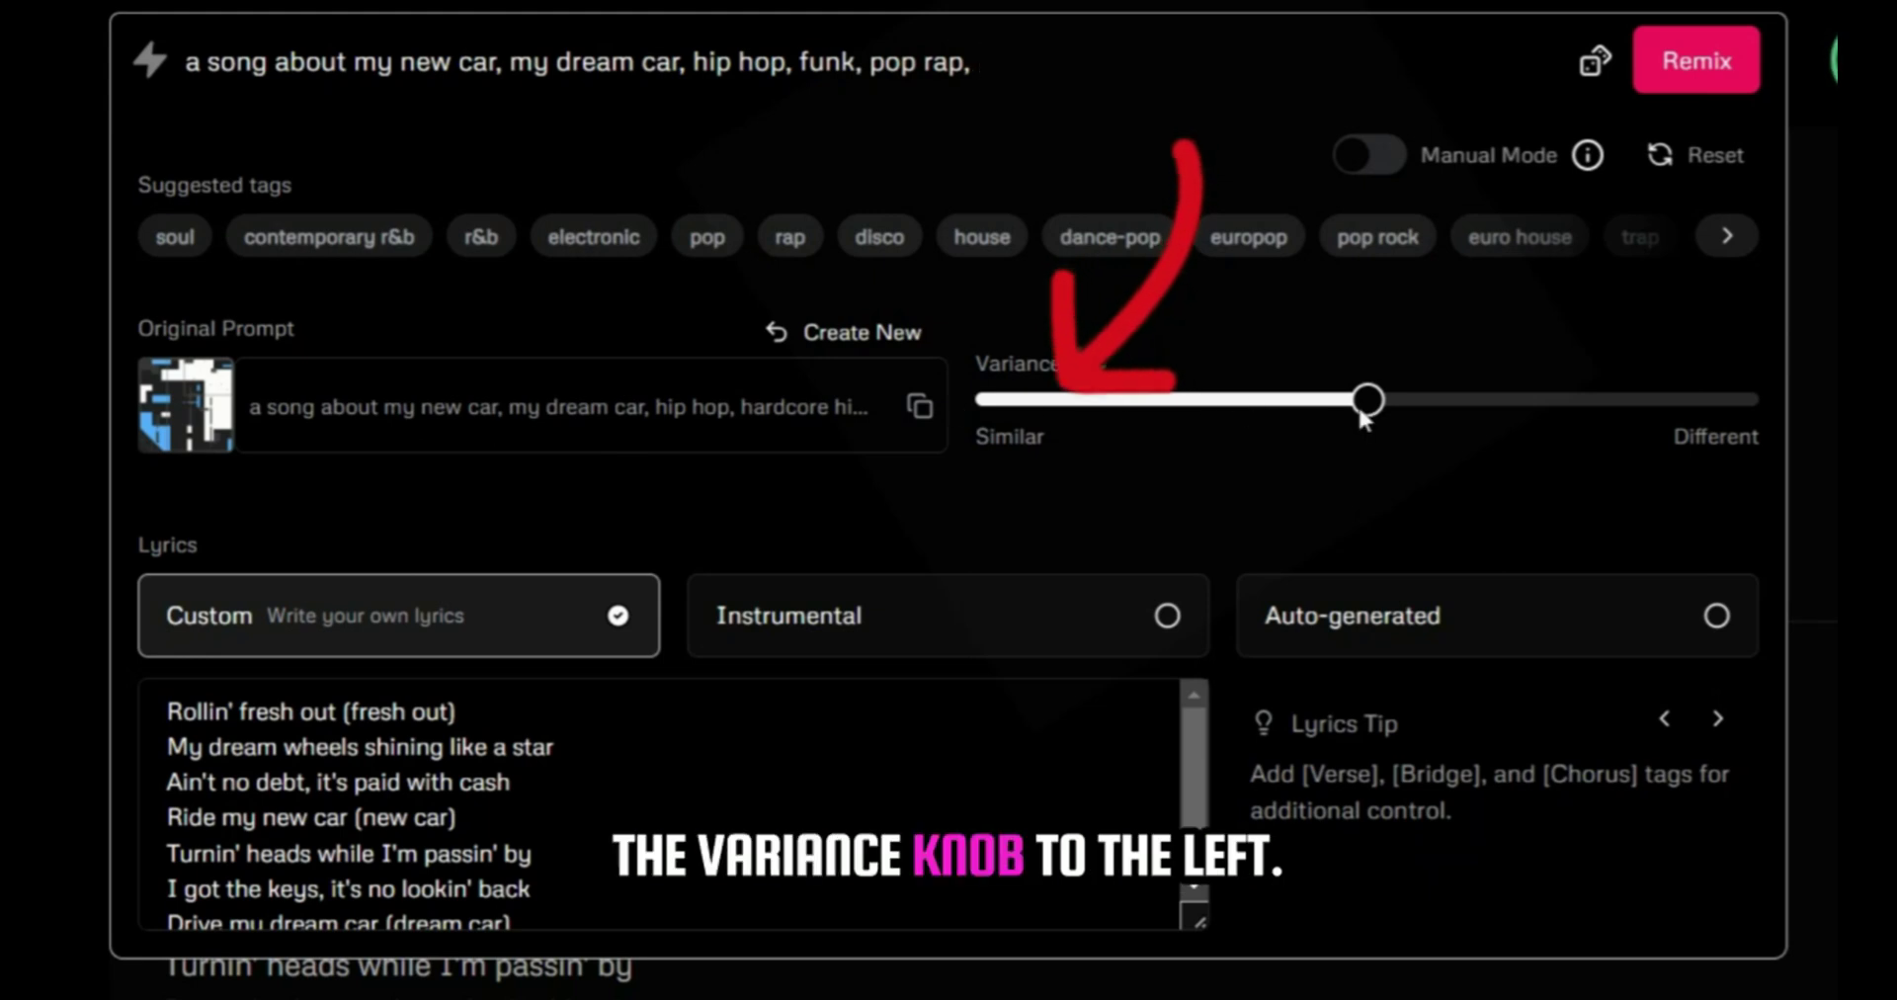
Set remix variance to Different and start generating the remix.
drag(1363, 401, 1184, 426)
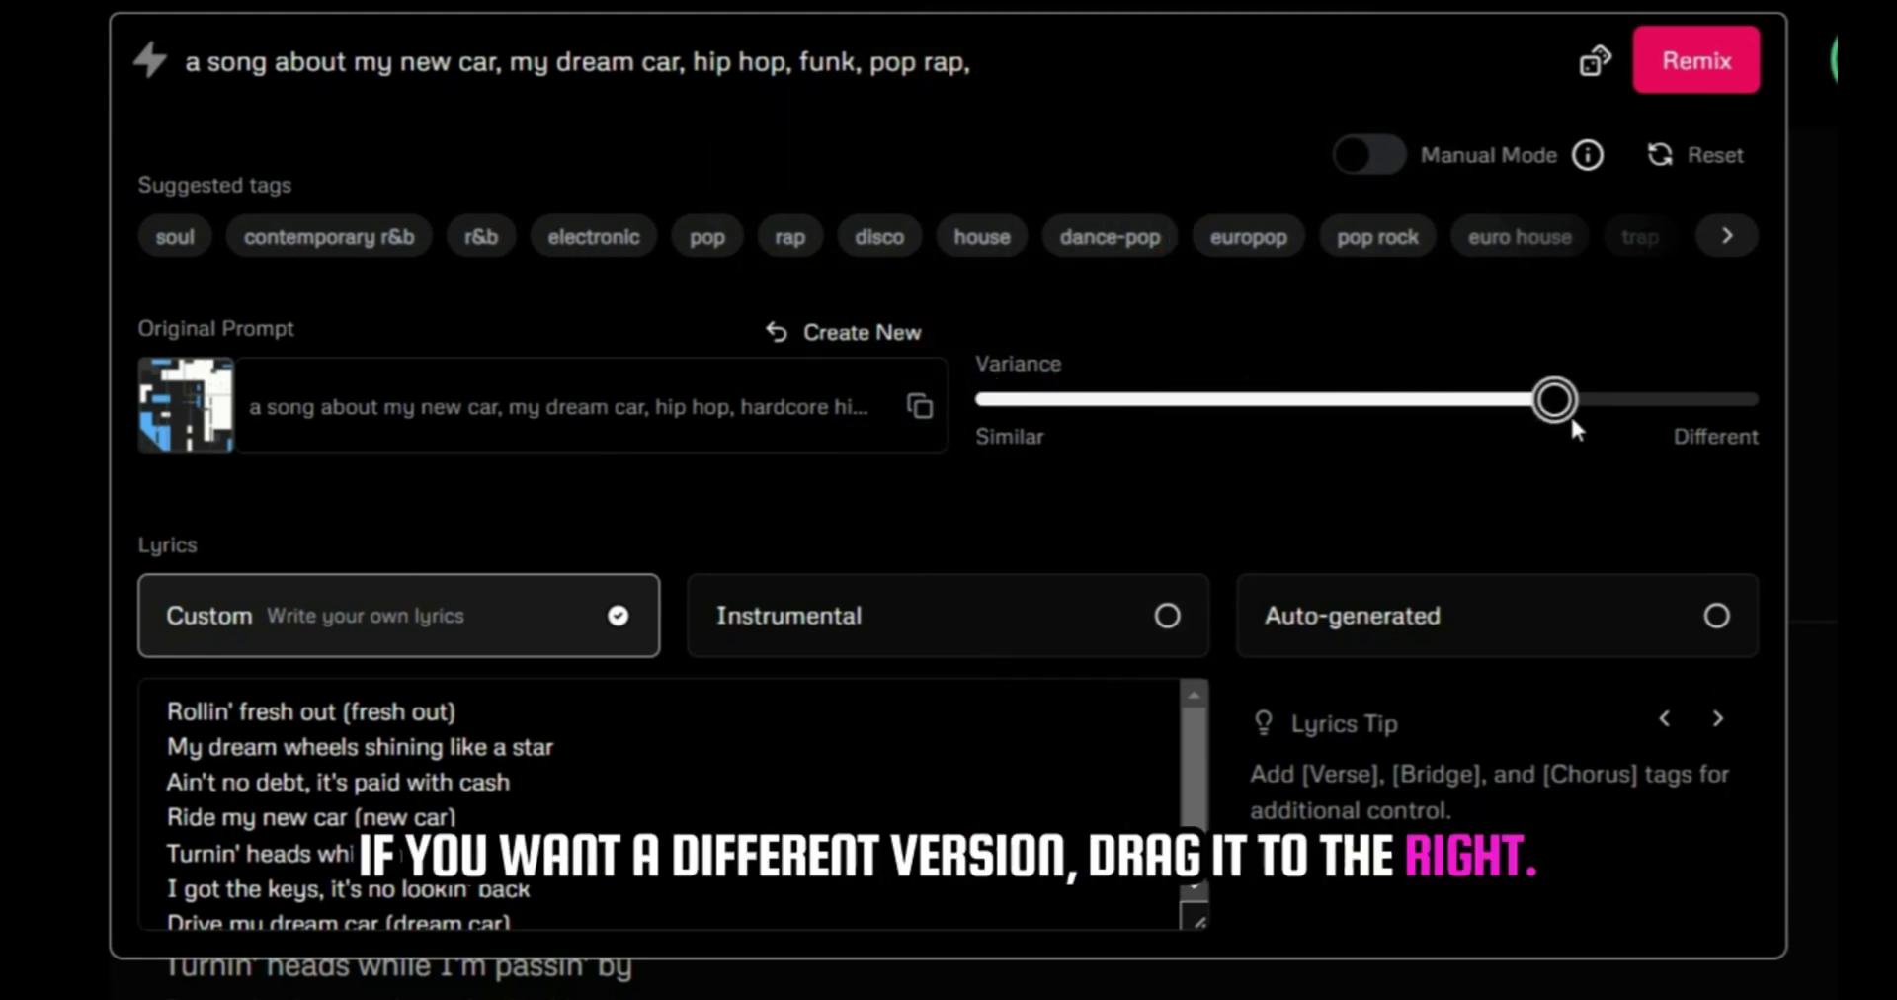
drag(1571, 420, 1747, 417)
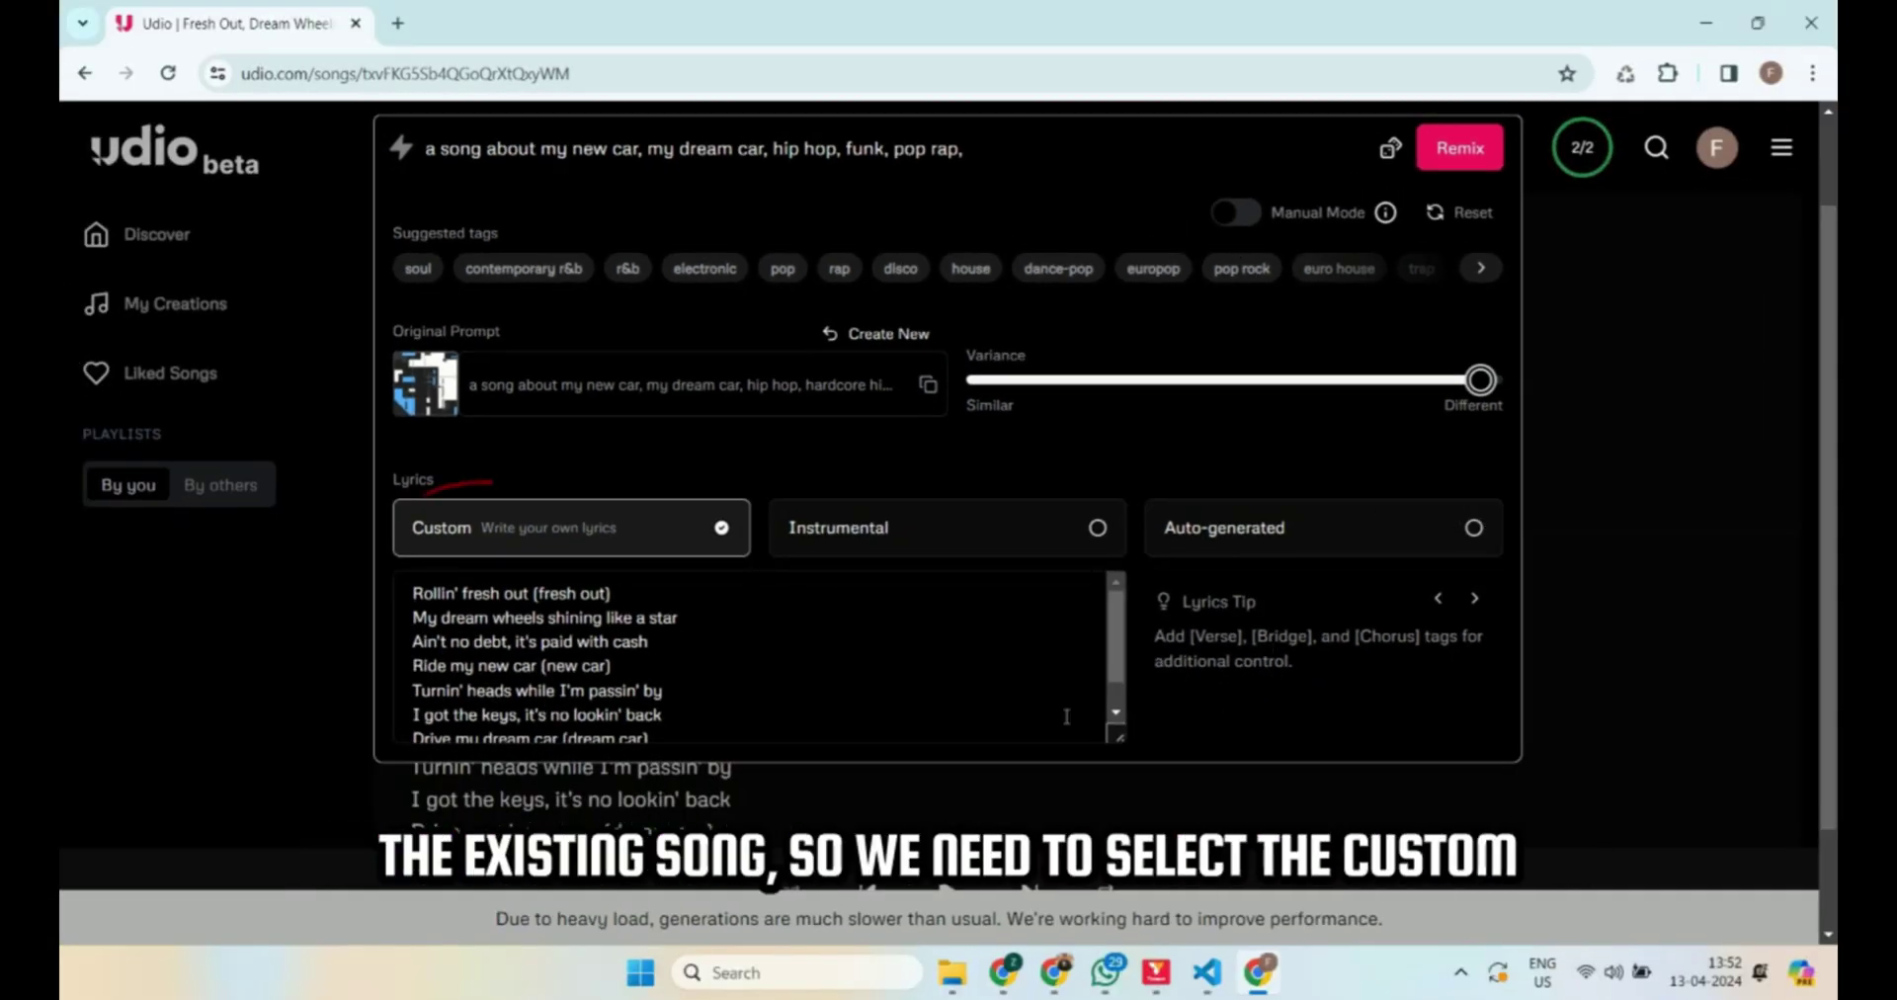
click(1460, 148)
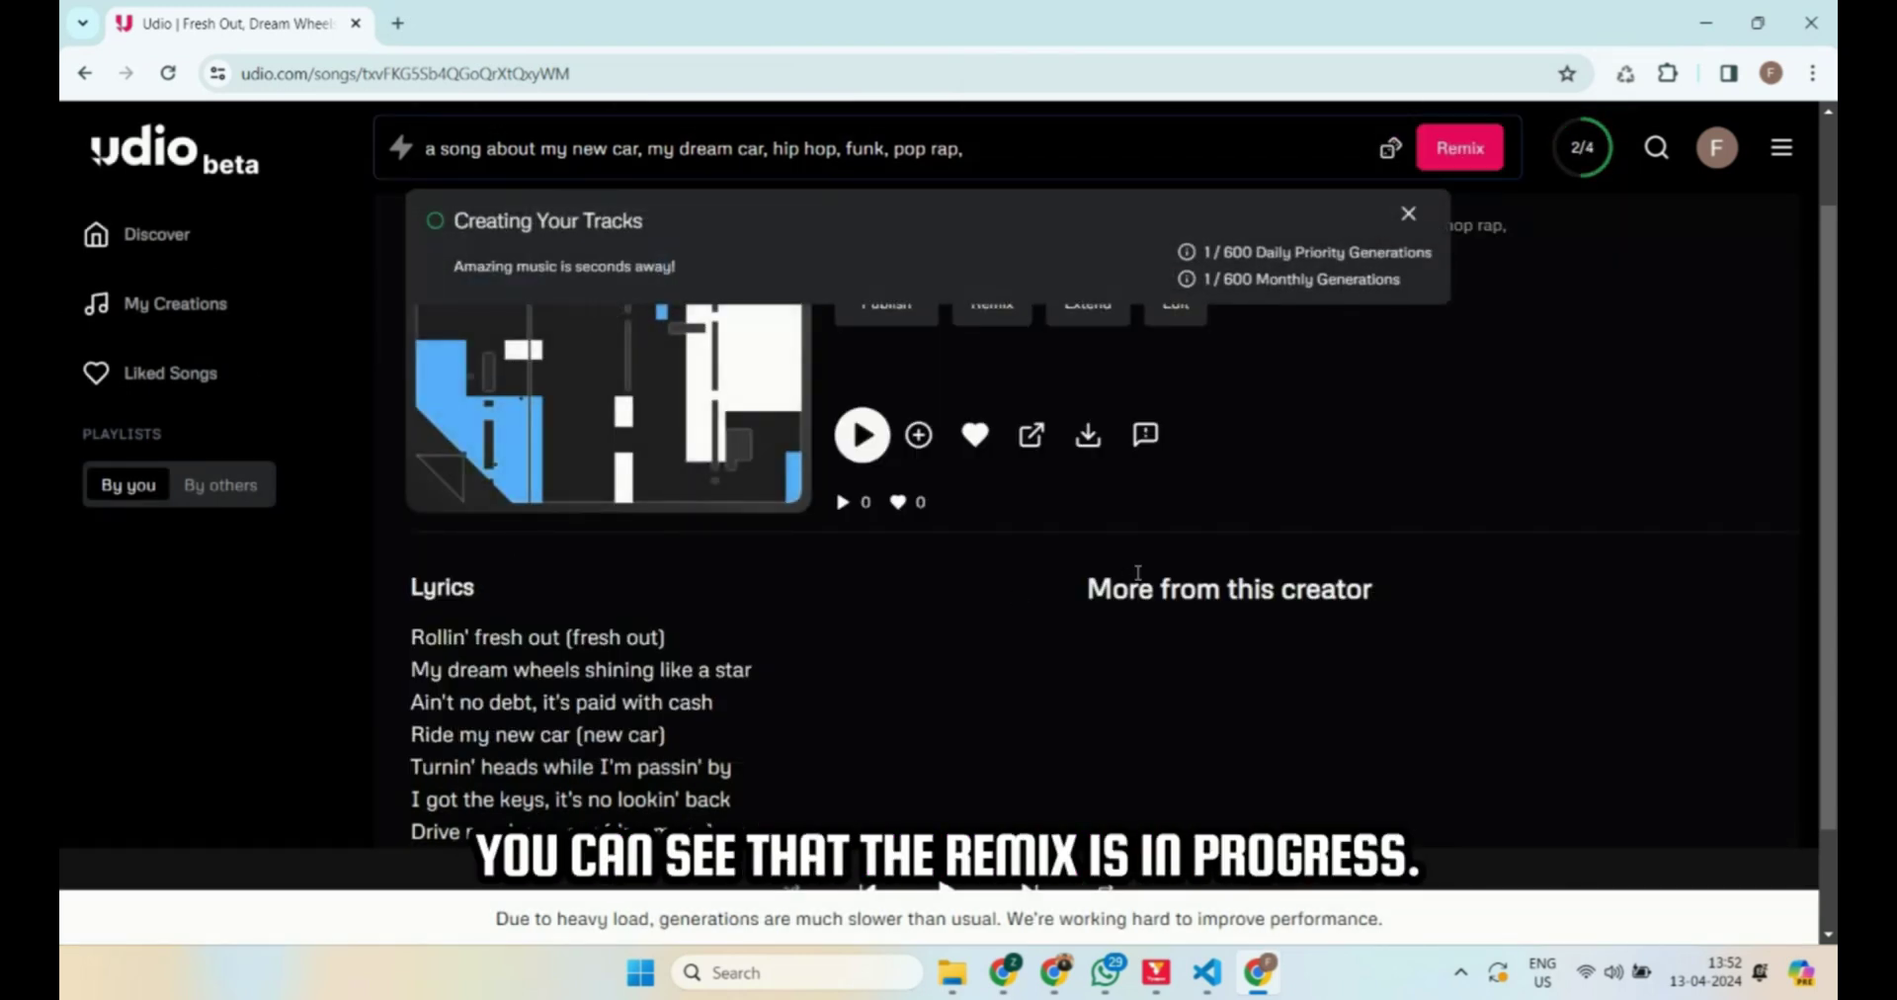
Check My Creations for the progress of the new remixes.
scroll(1139, 573, up, 1)
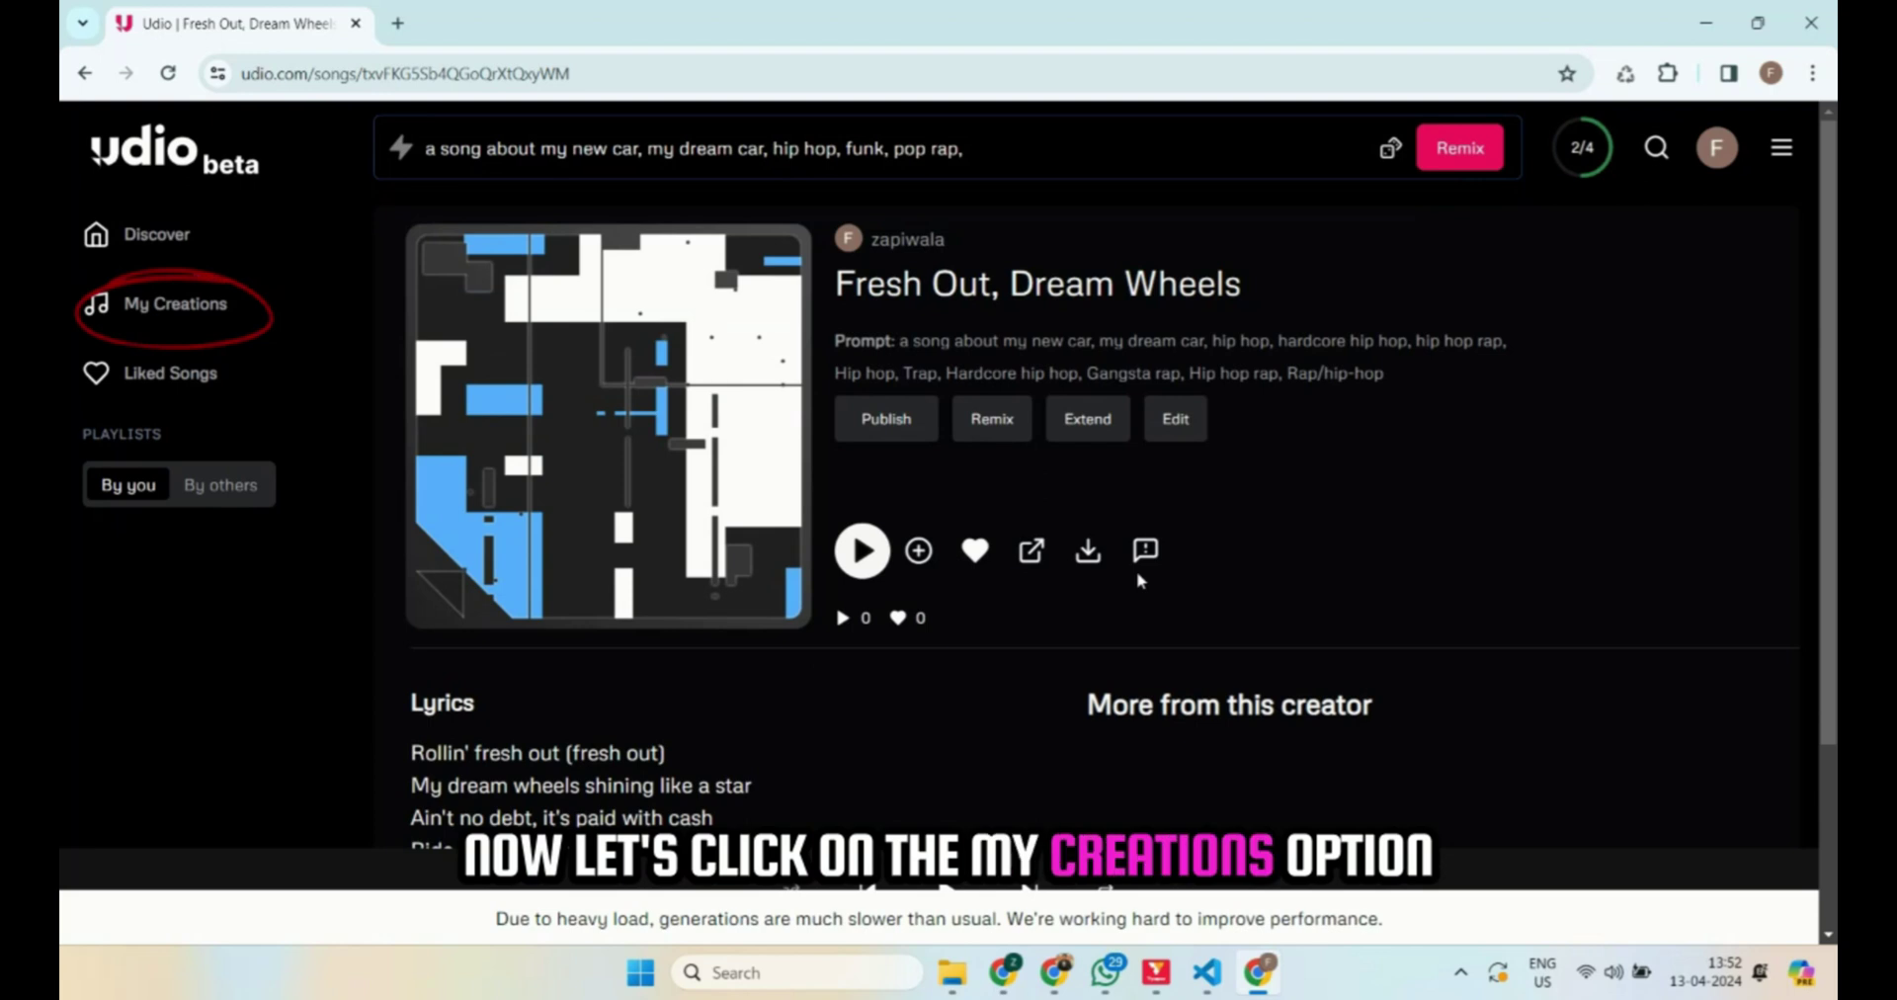
scroll(1141, 581, down, 2)
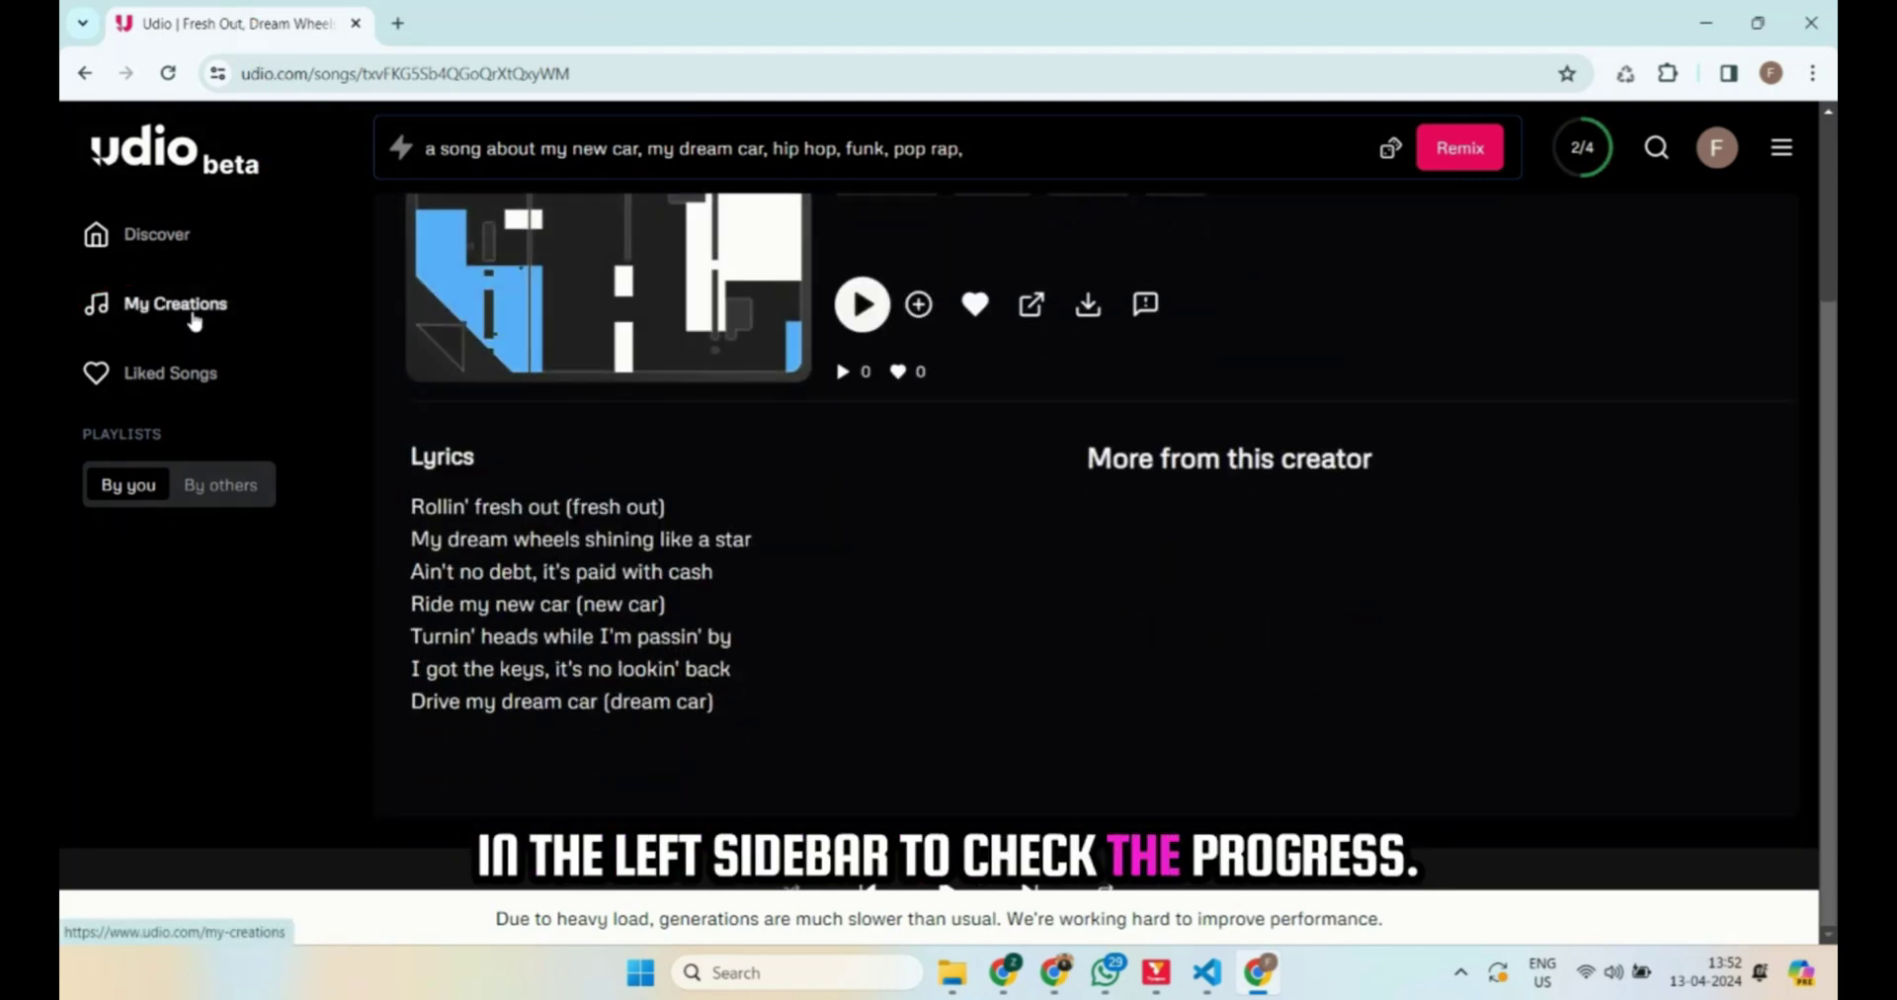
click(134, 309)
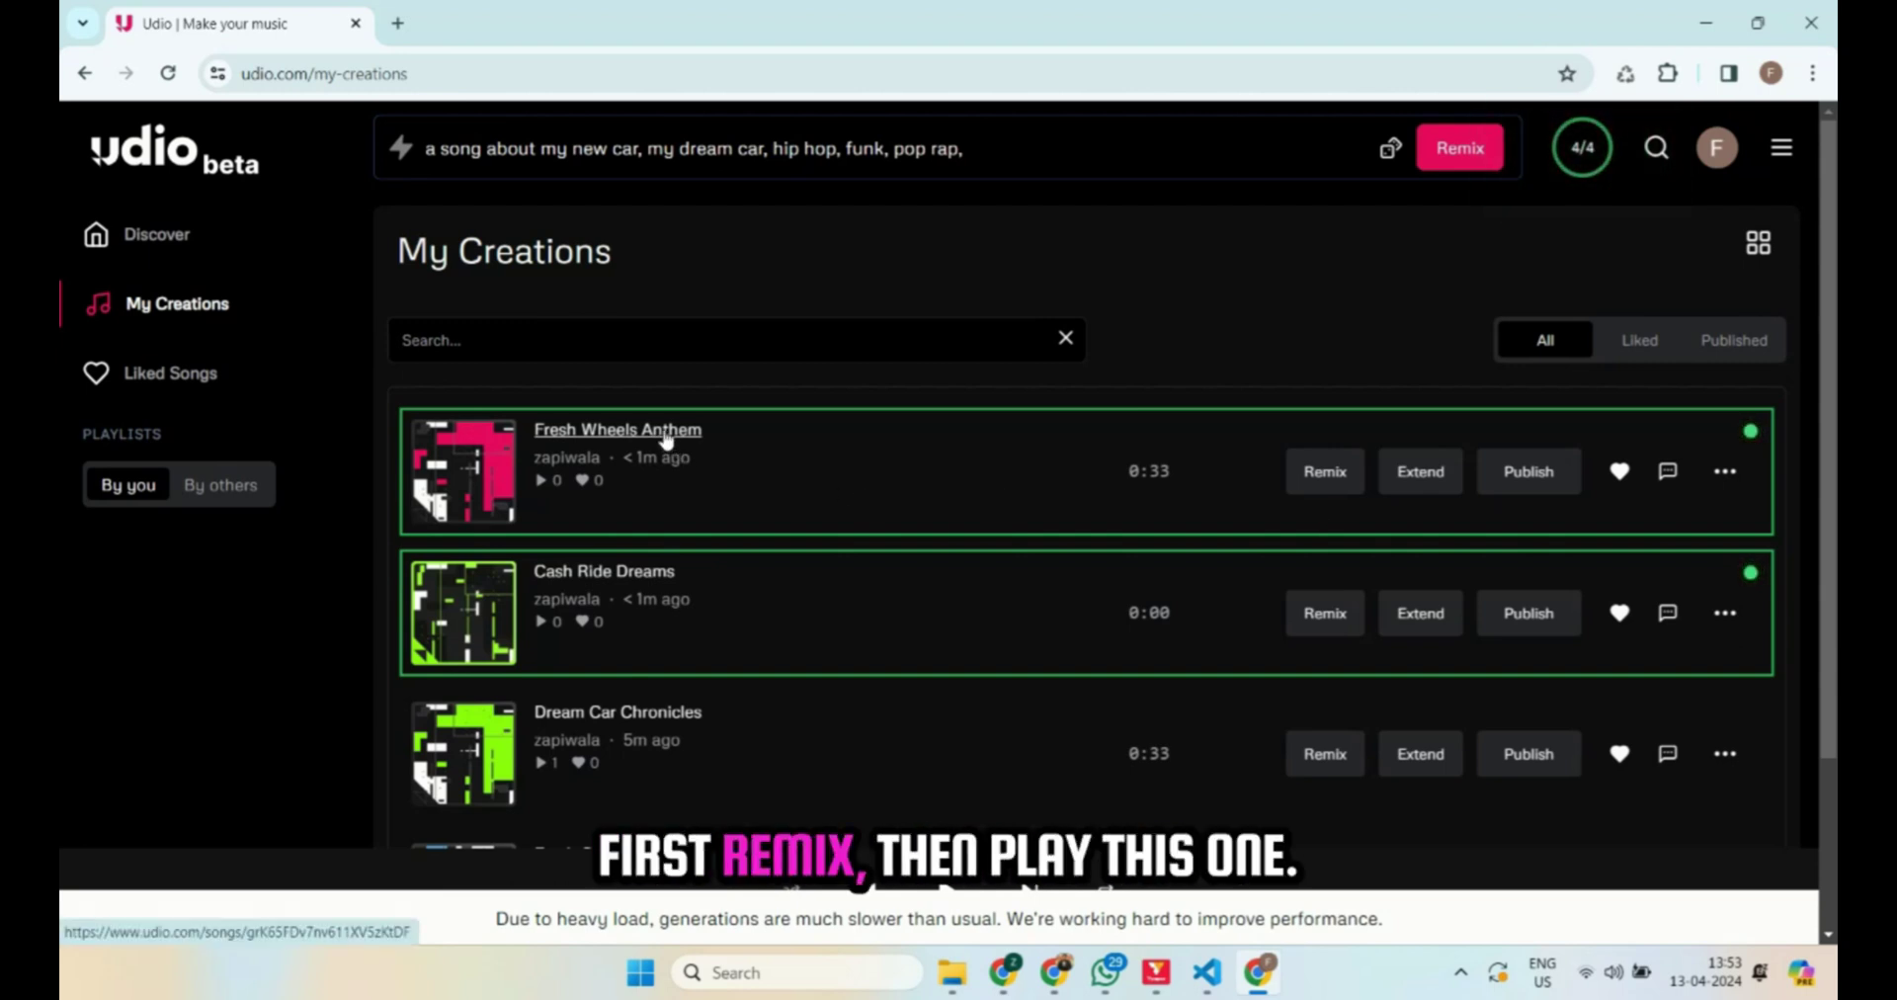
Play Fresh Wheels Anthem from its song page, pause it, and go back.
click(617, 440)
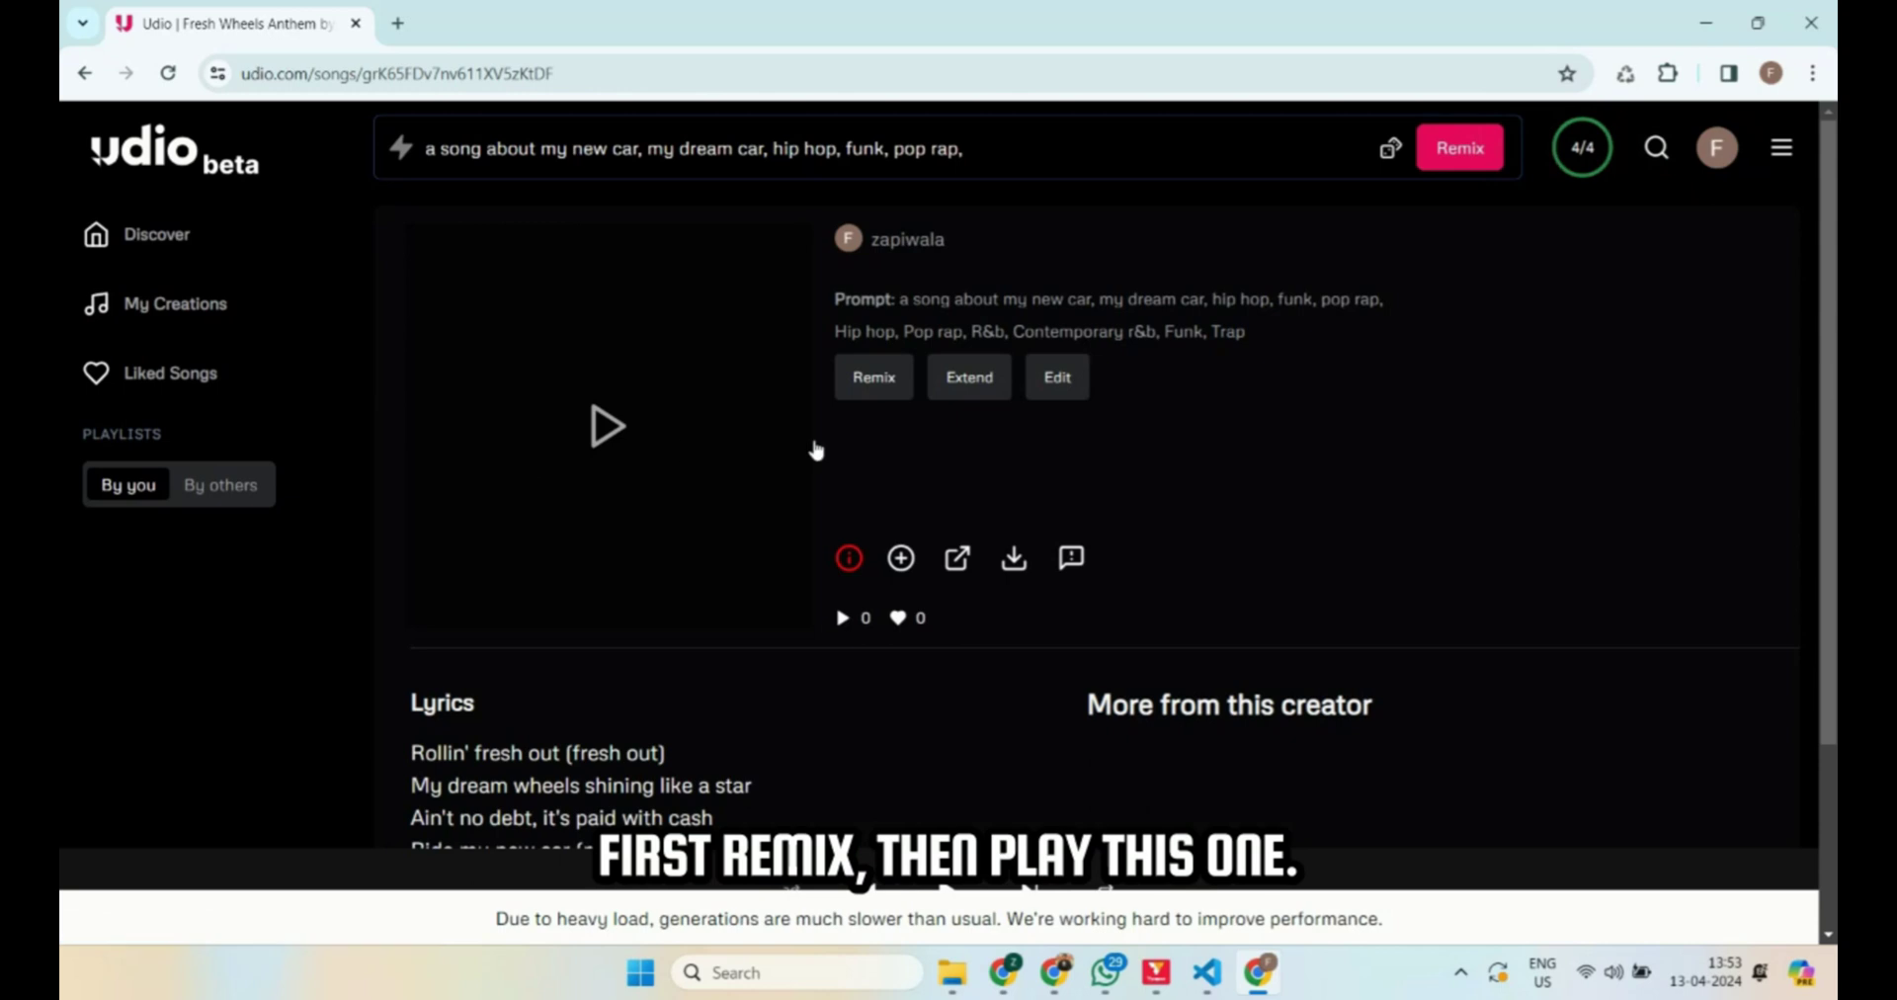
drag(1117, 440, 973, 685)
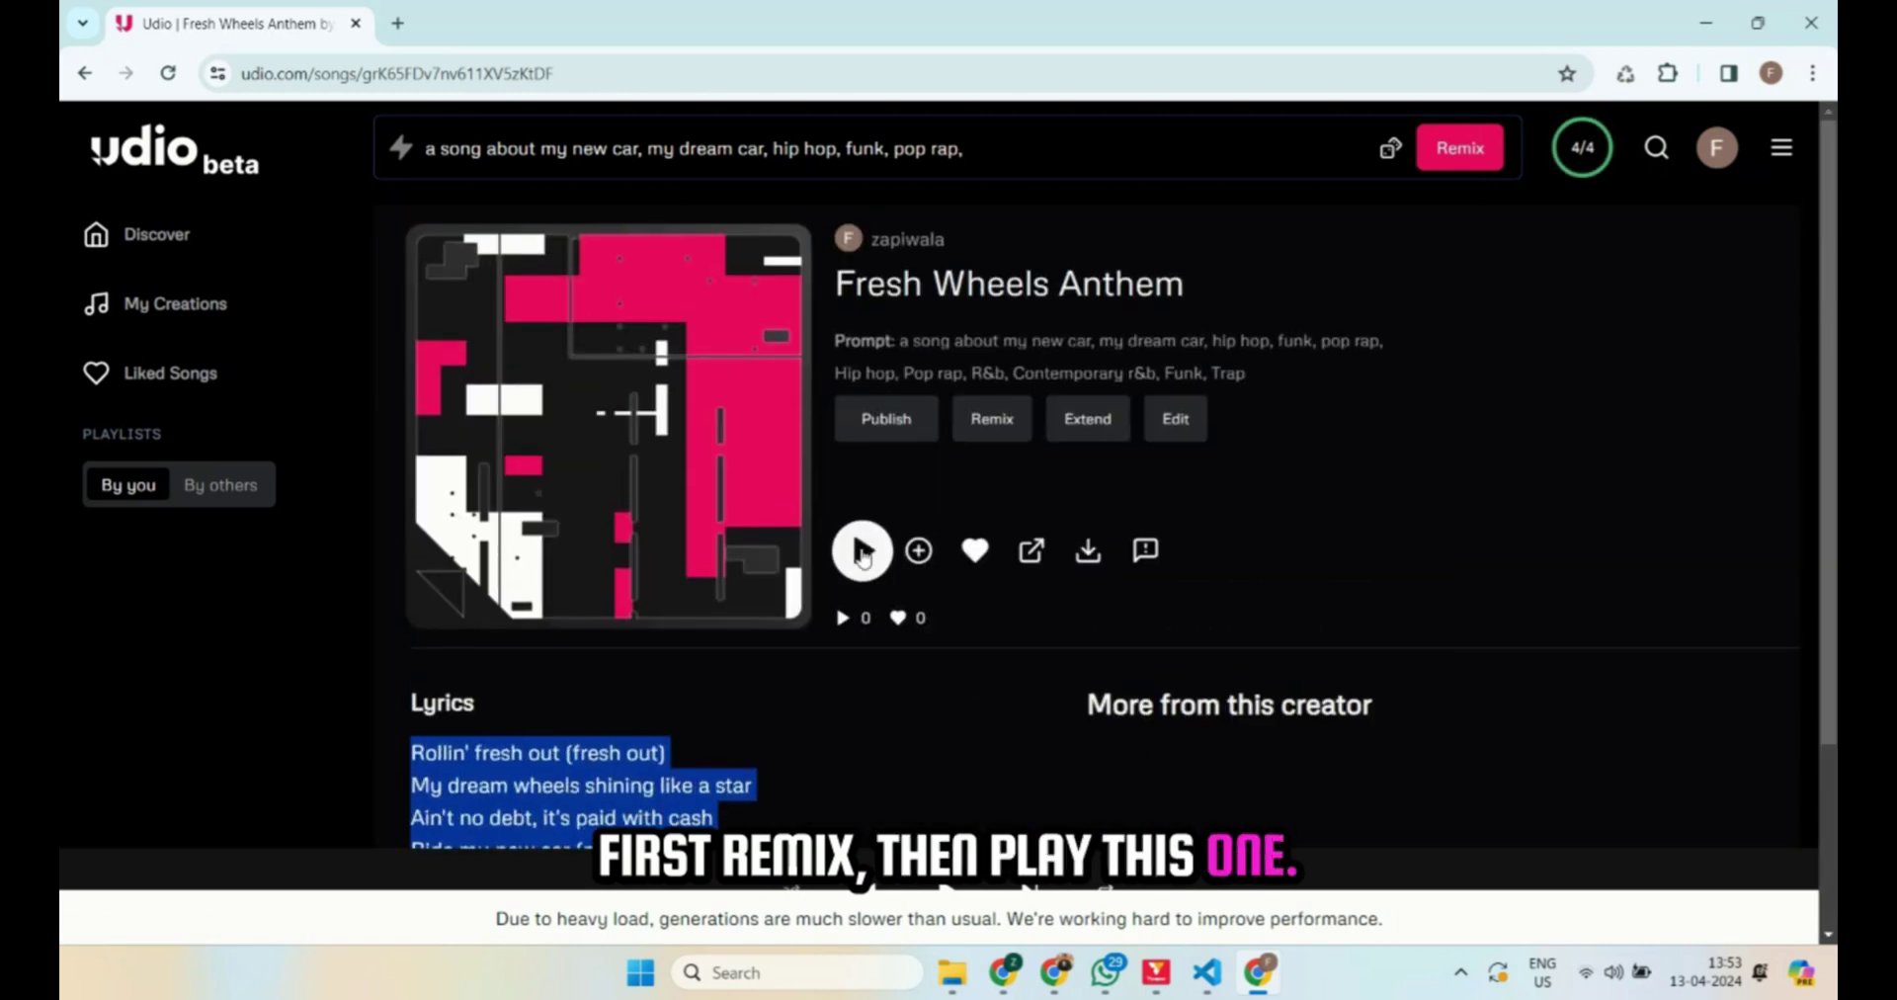
click(861, 547)
scroll(1038, 669, down, 2)
click(1000, 642)
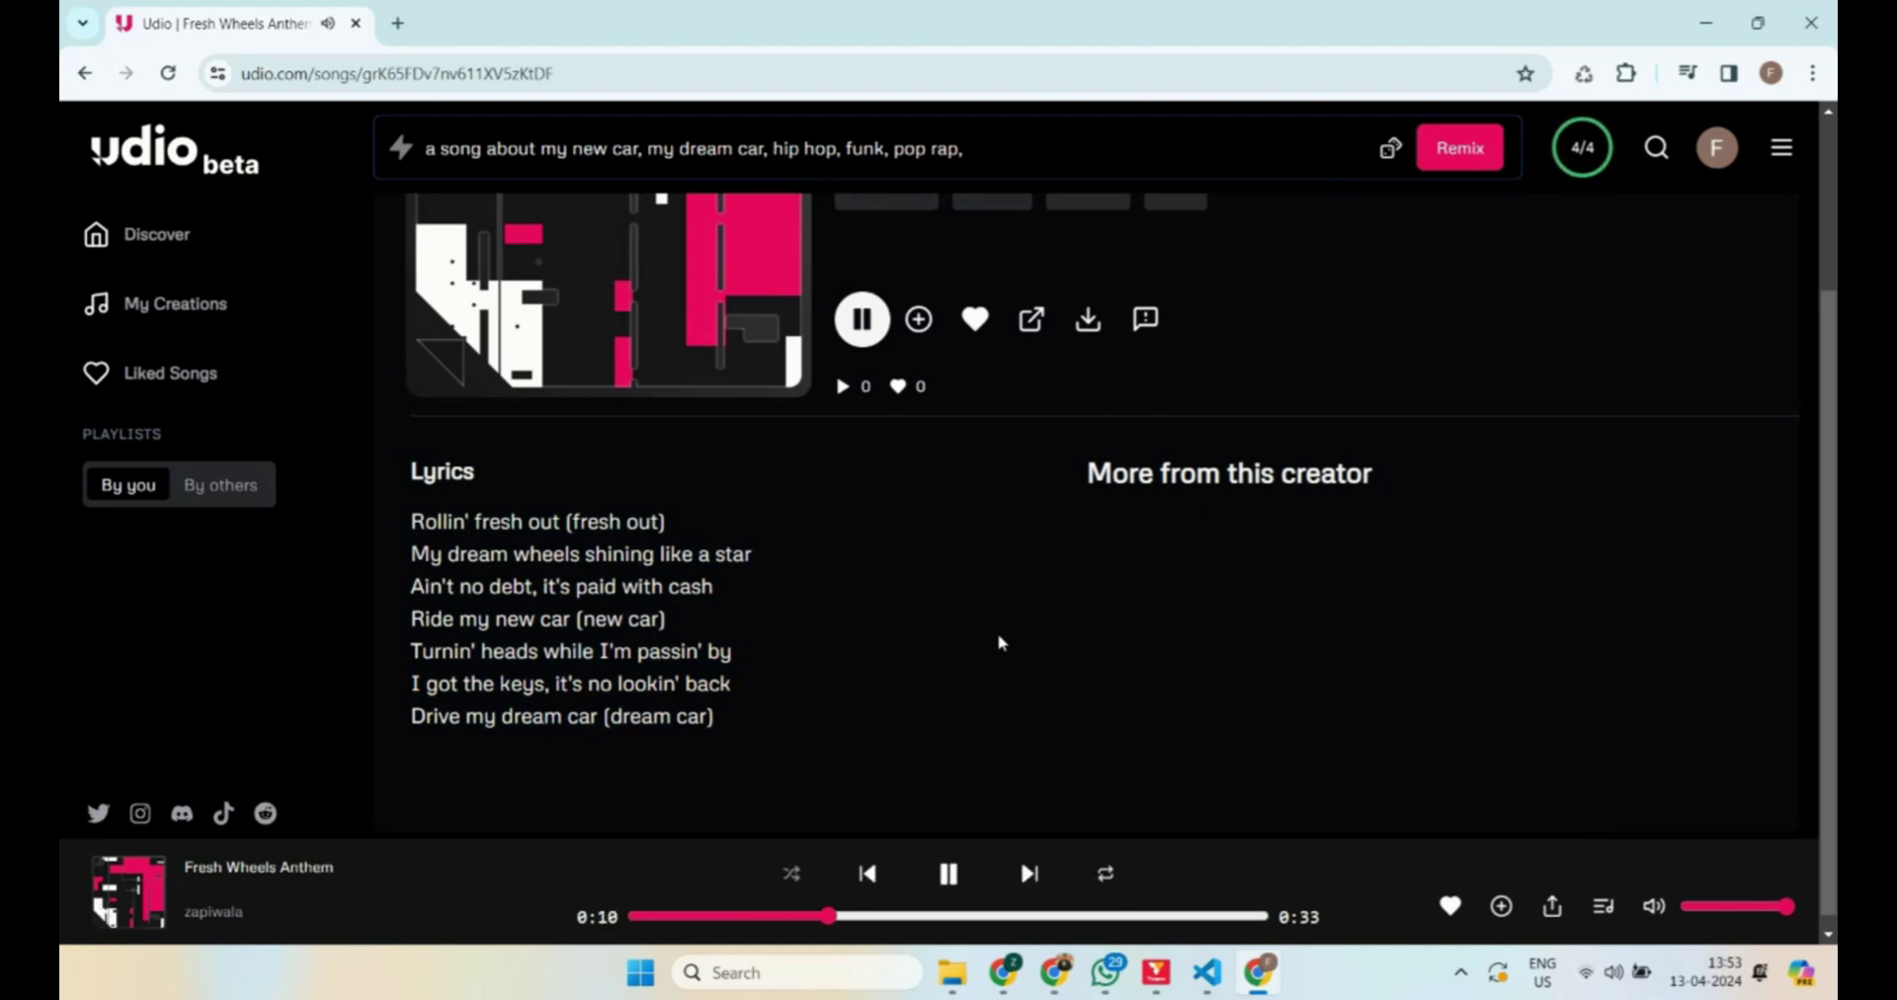
key(space)
key(alt+Left)
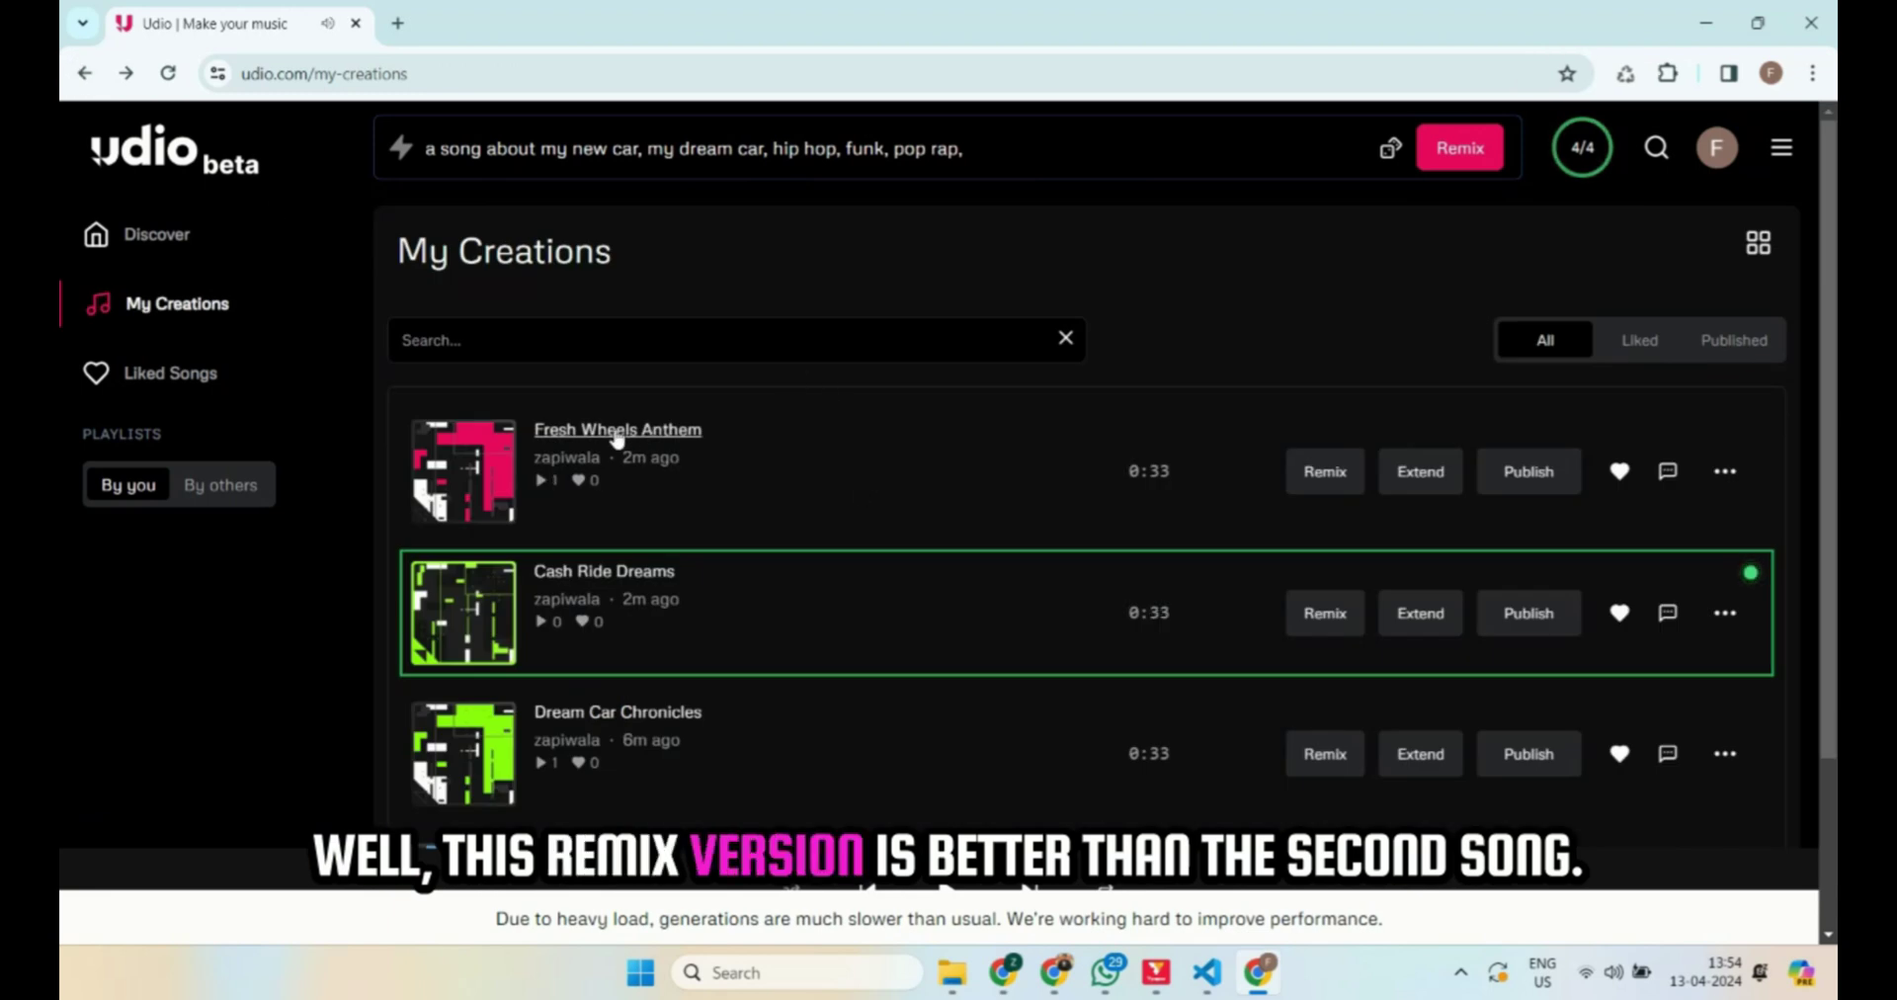
Open the Dream Car Chronicles page, review its lyrics, and publish it.
scroll(728, 555, down, 2)
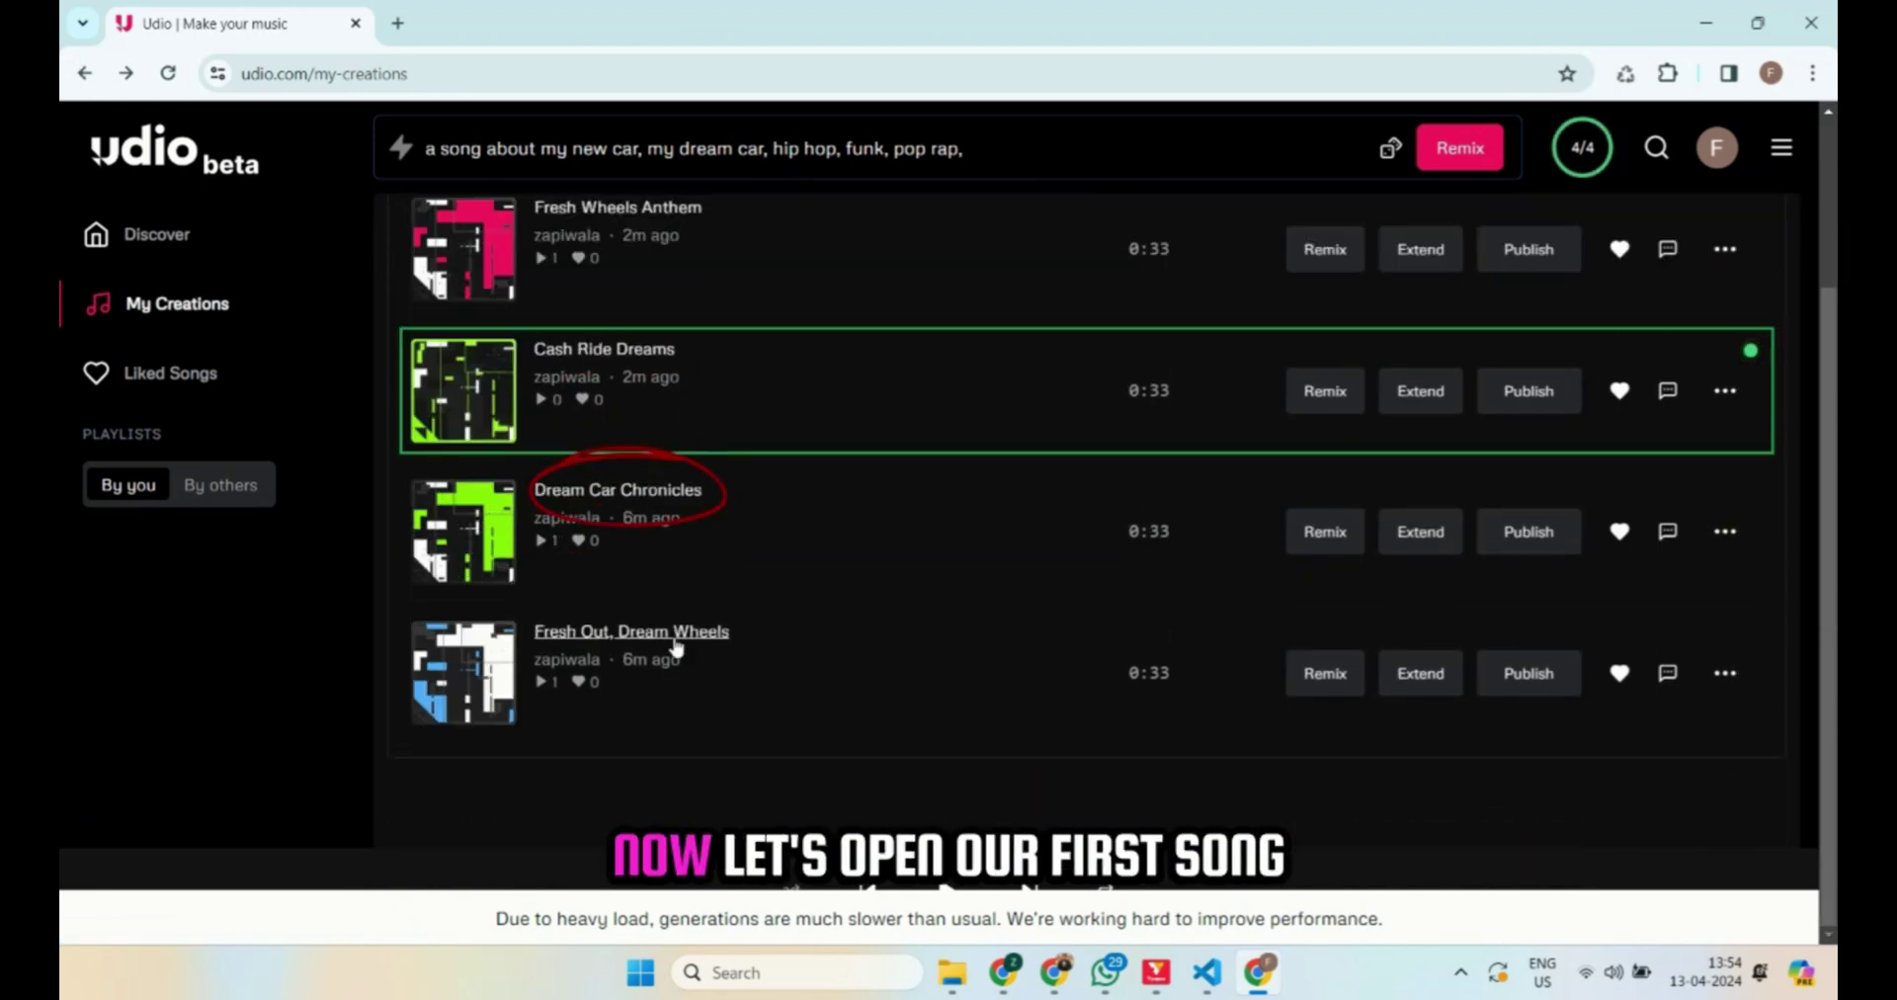
click(632, 494)
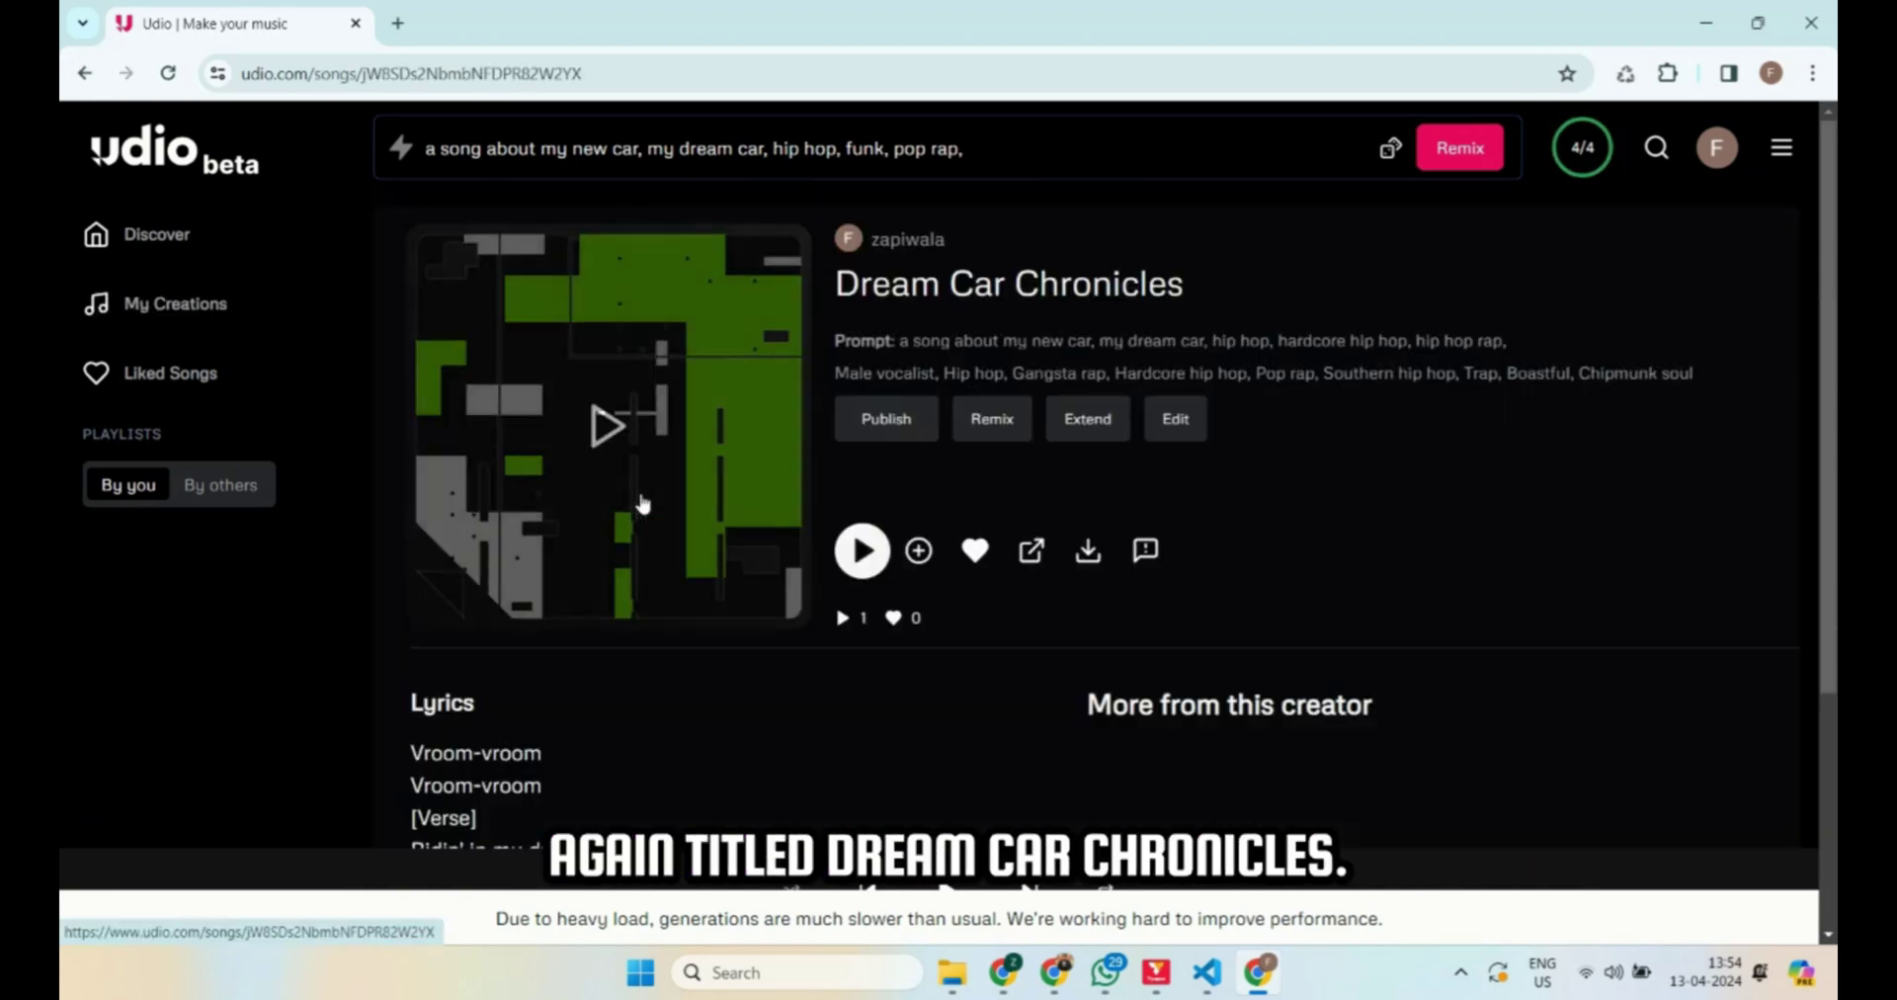
scroll(939, 555, down, 2)
scroll(944, 555, down, 1)
scroll(939, 554, up, 1)
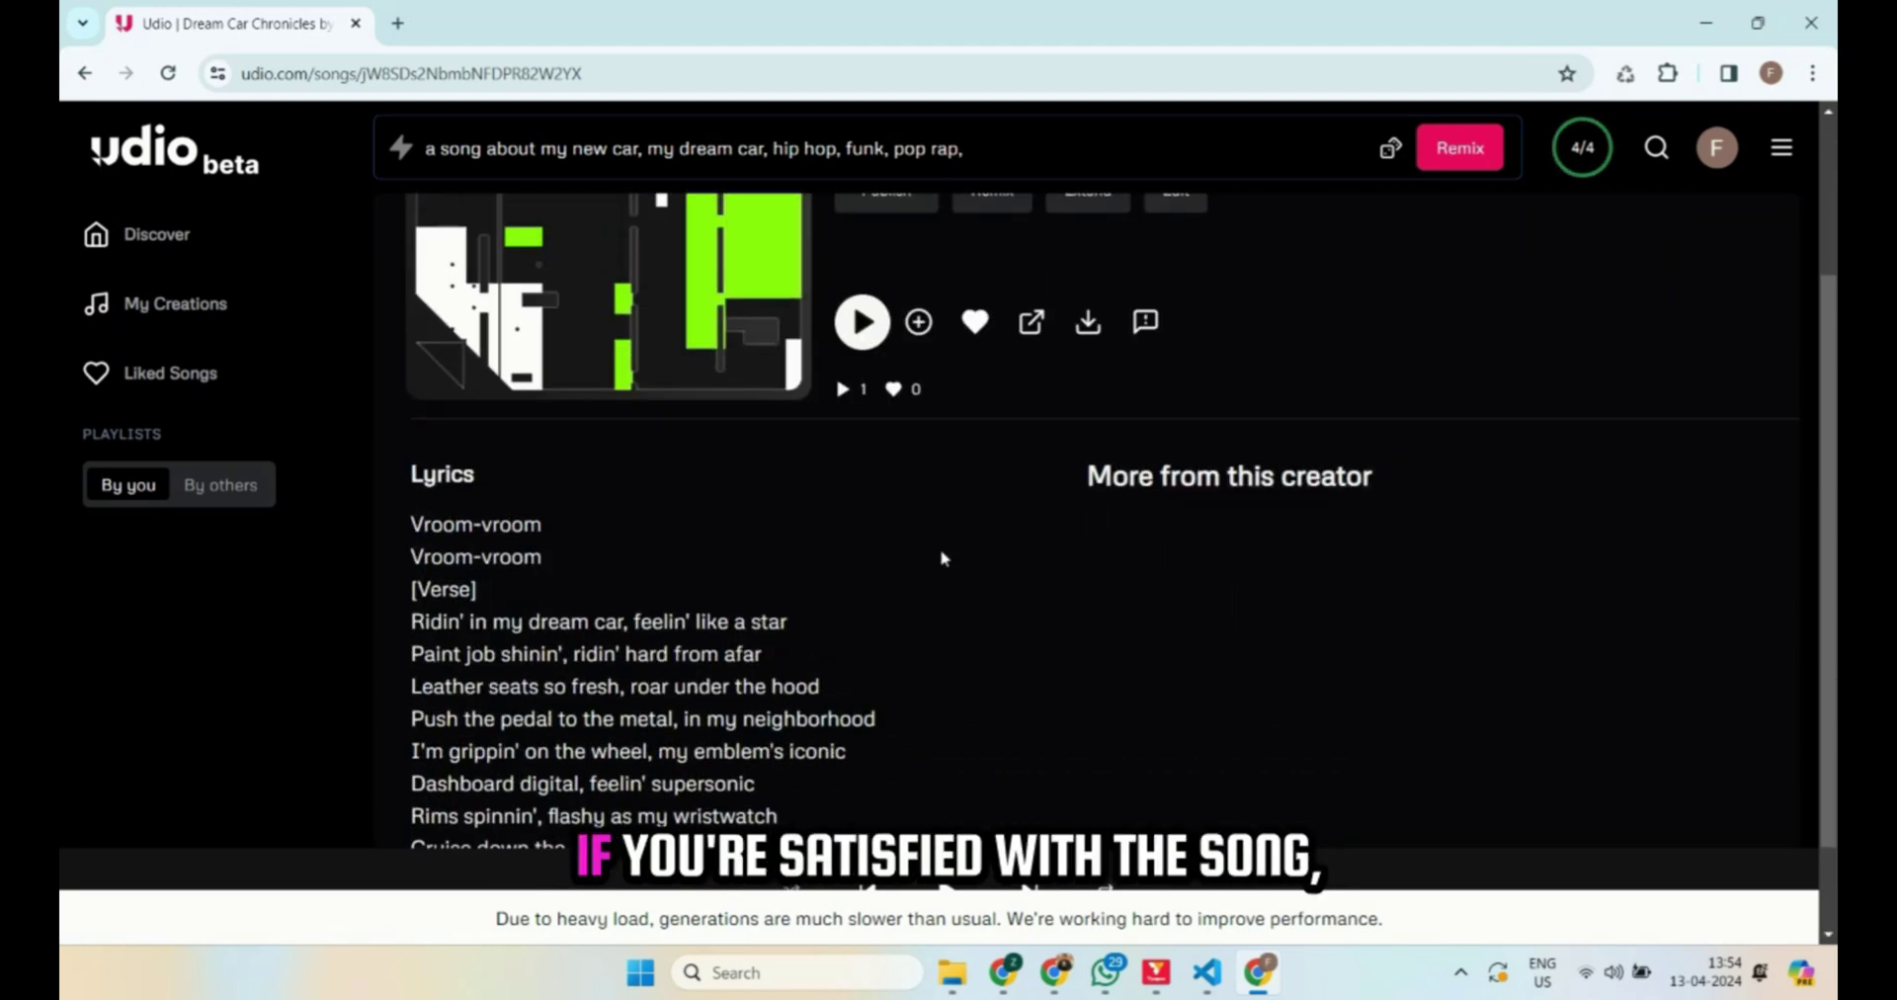
scroll(492, 534, down, 1)
scroll(800, 595, up, 3)
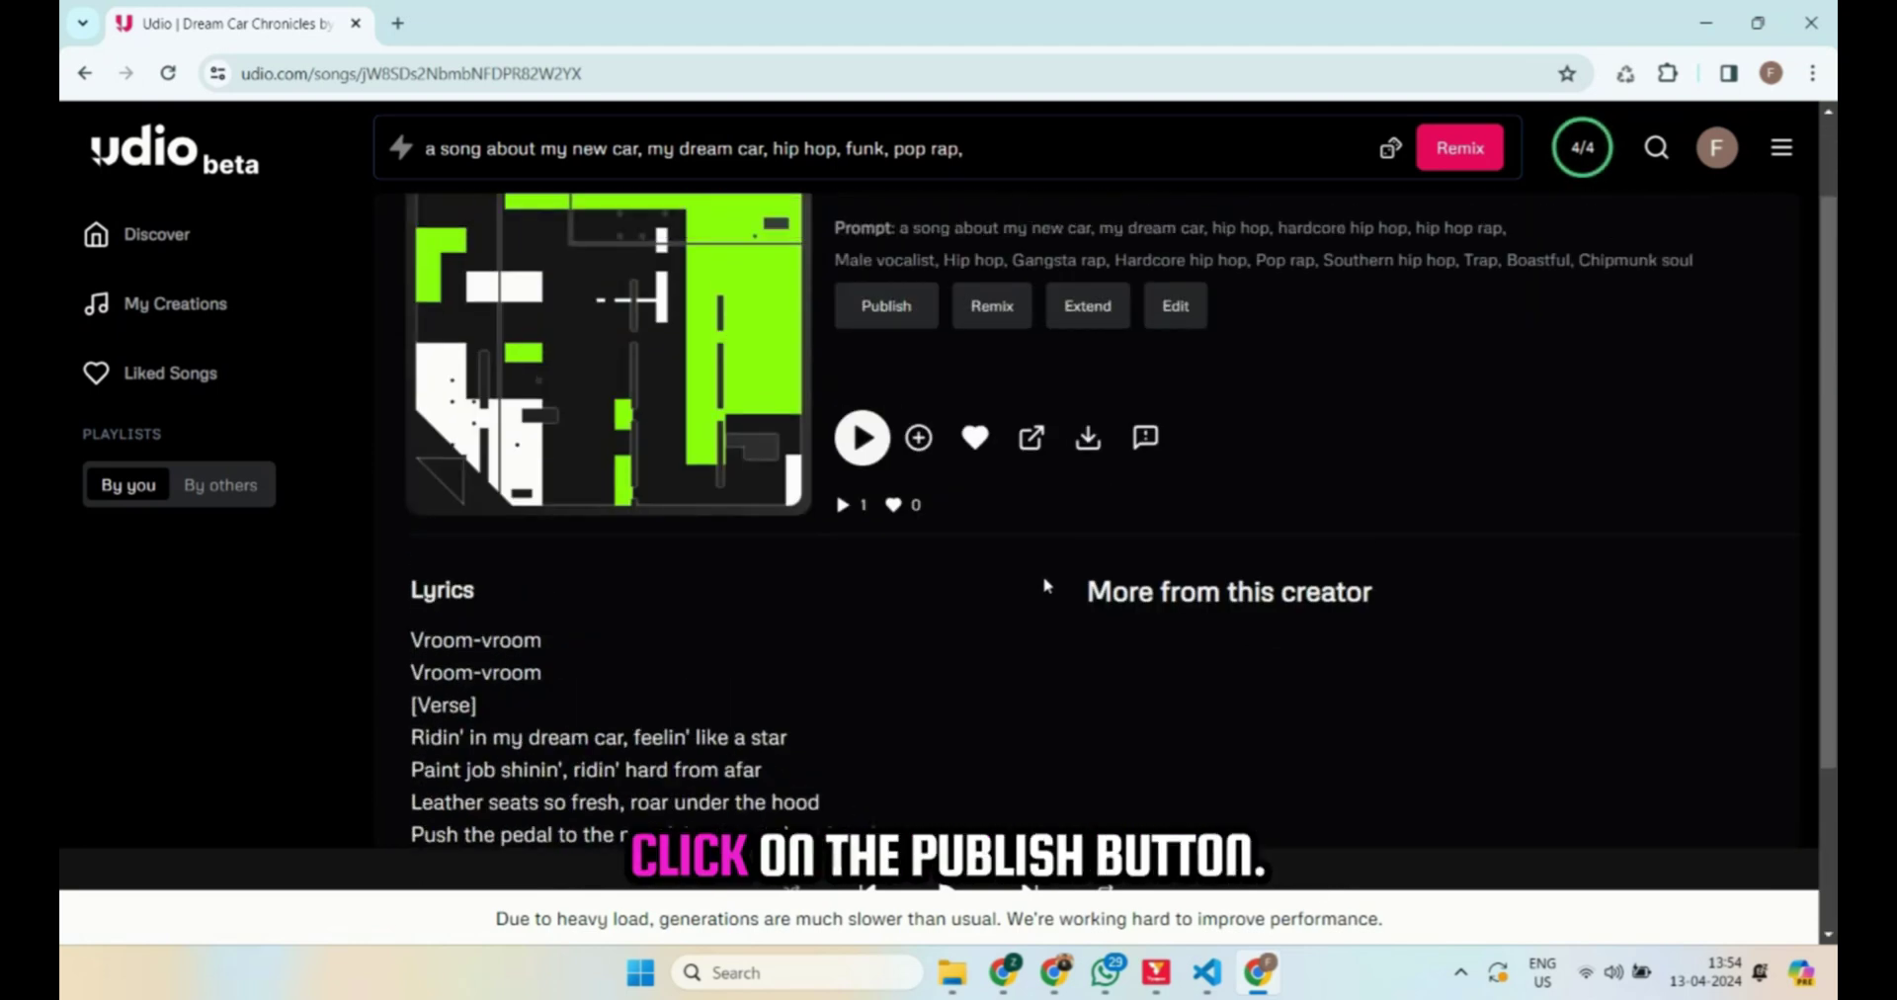
click(887, 419)
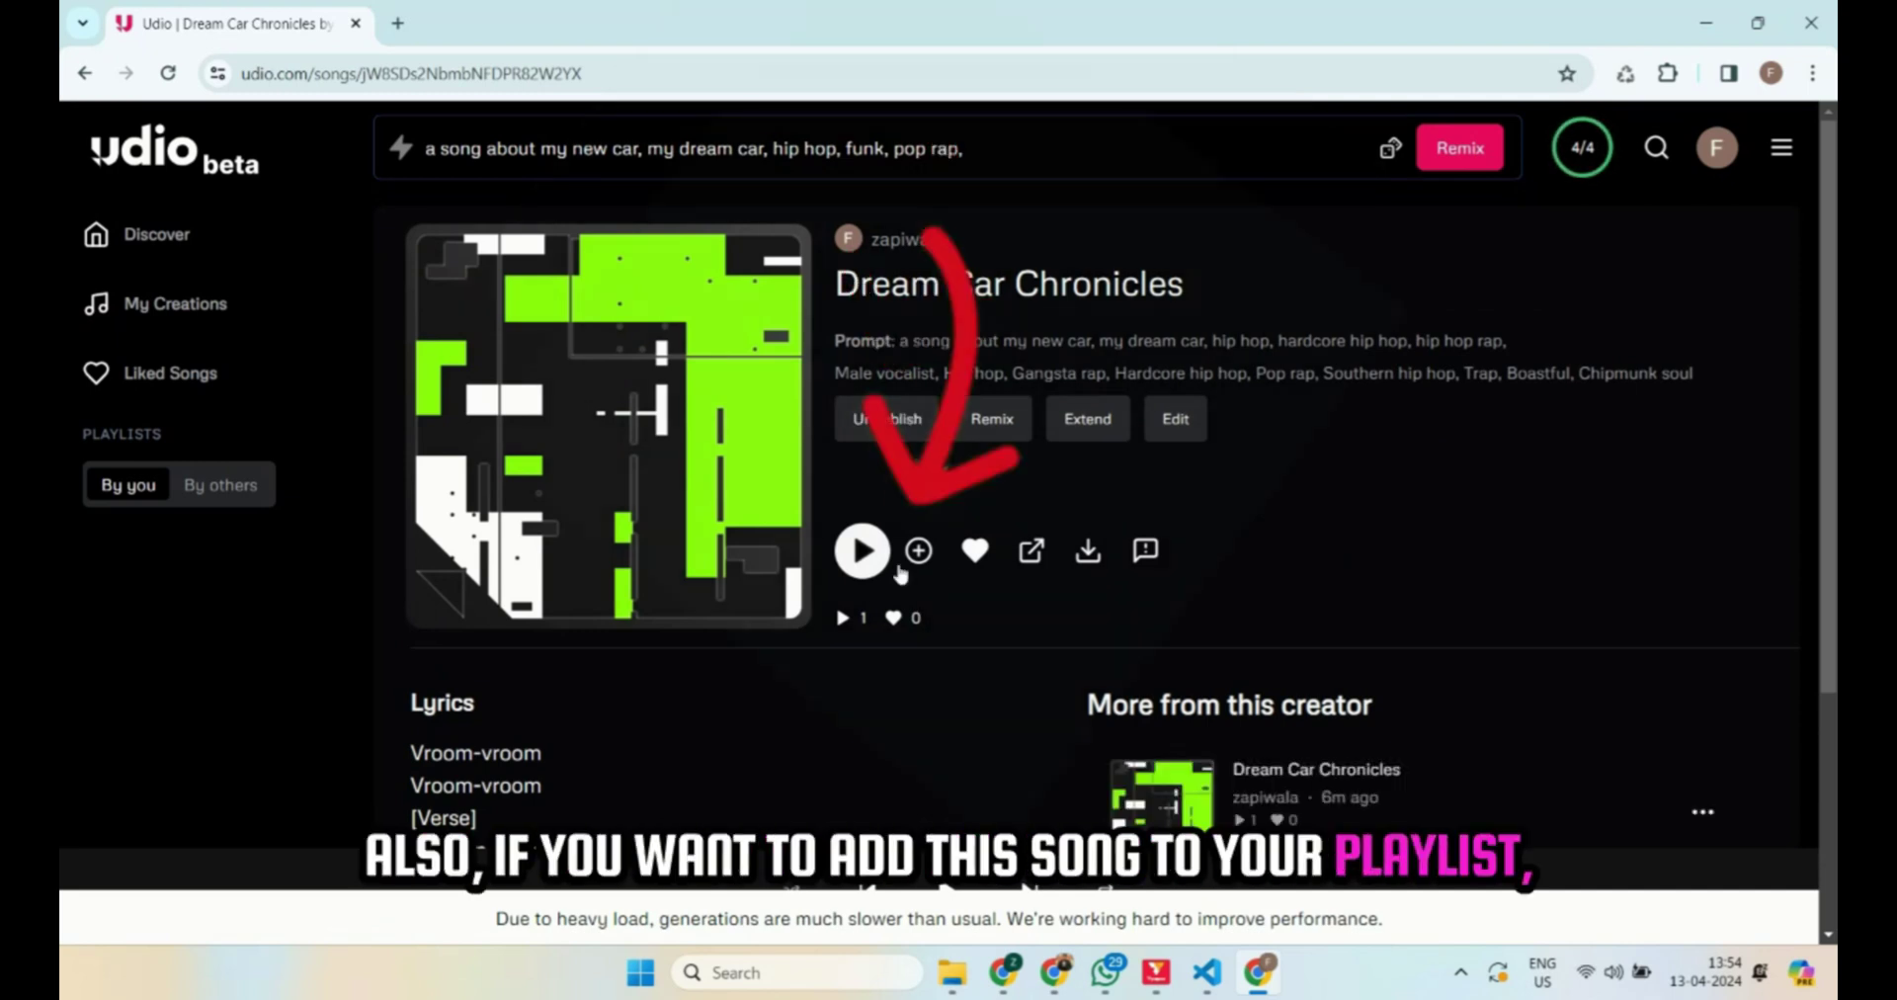
Add Dream Car Chronicles to a new playlist, Playlist 1.
click(918, 552)
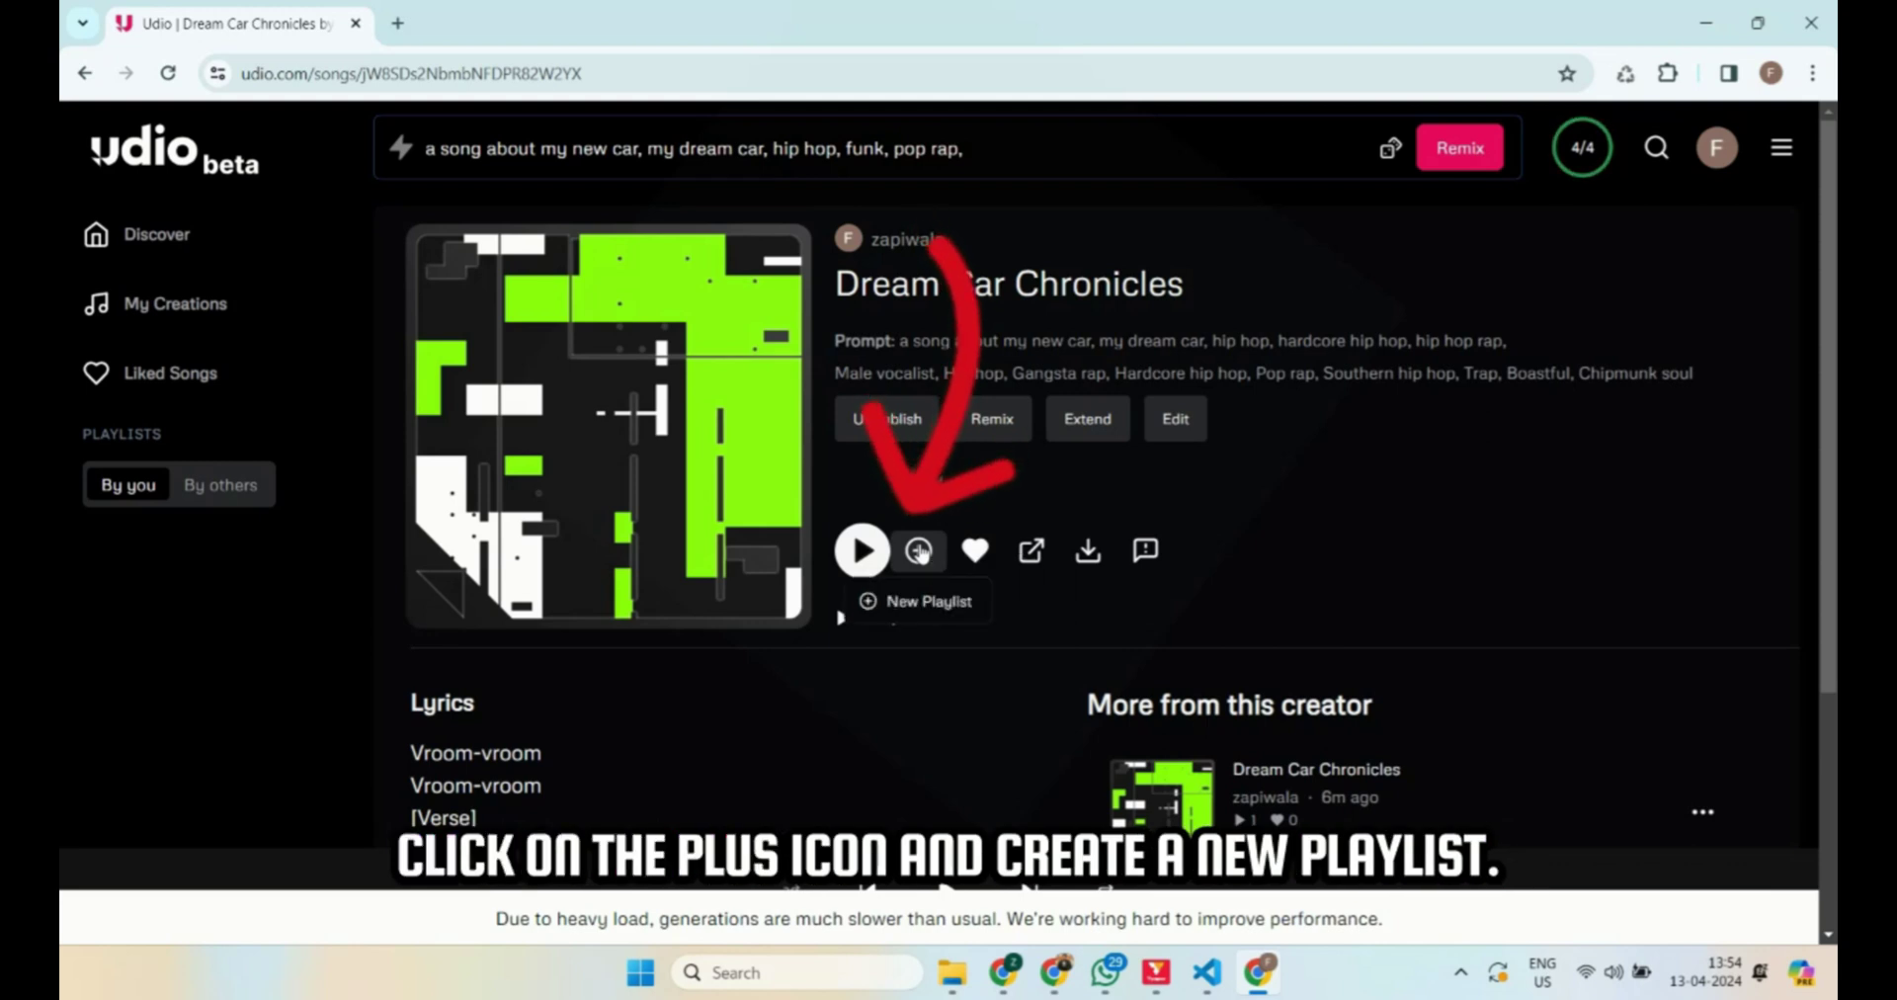
click(918, 603)
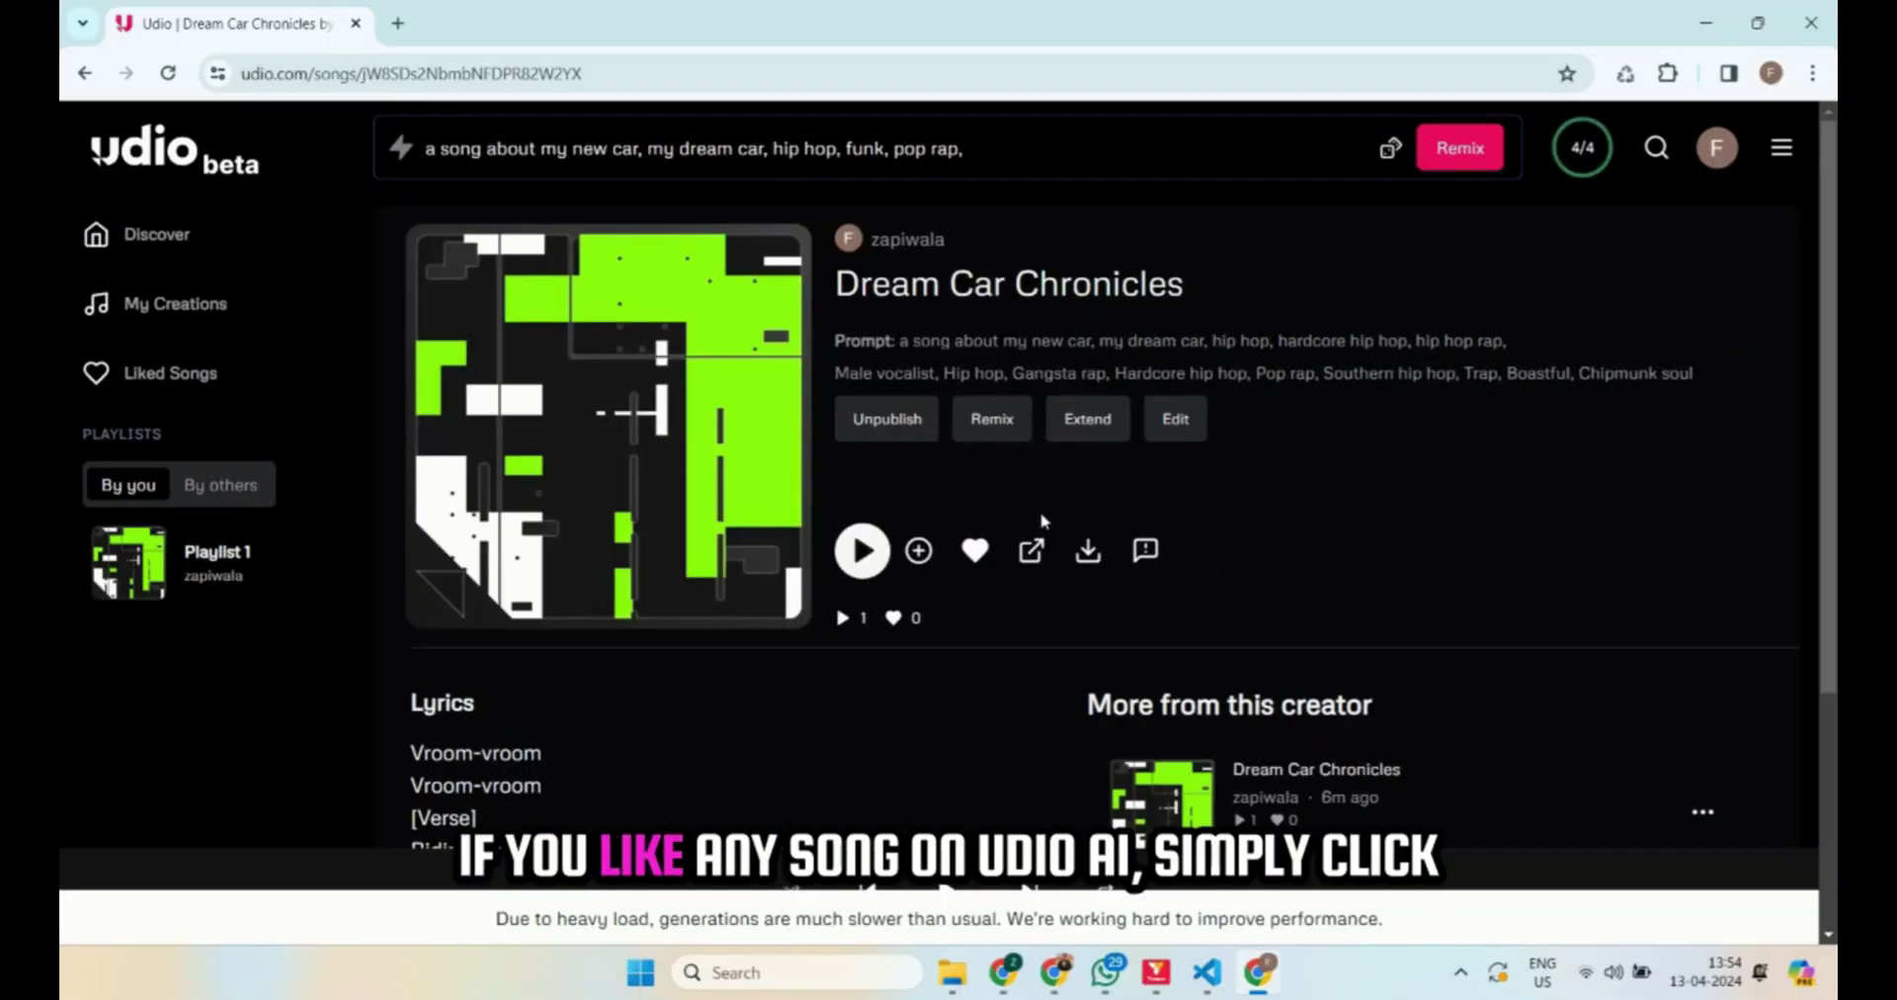
scroll(1044, 520, down, 1)
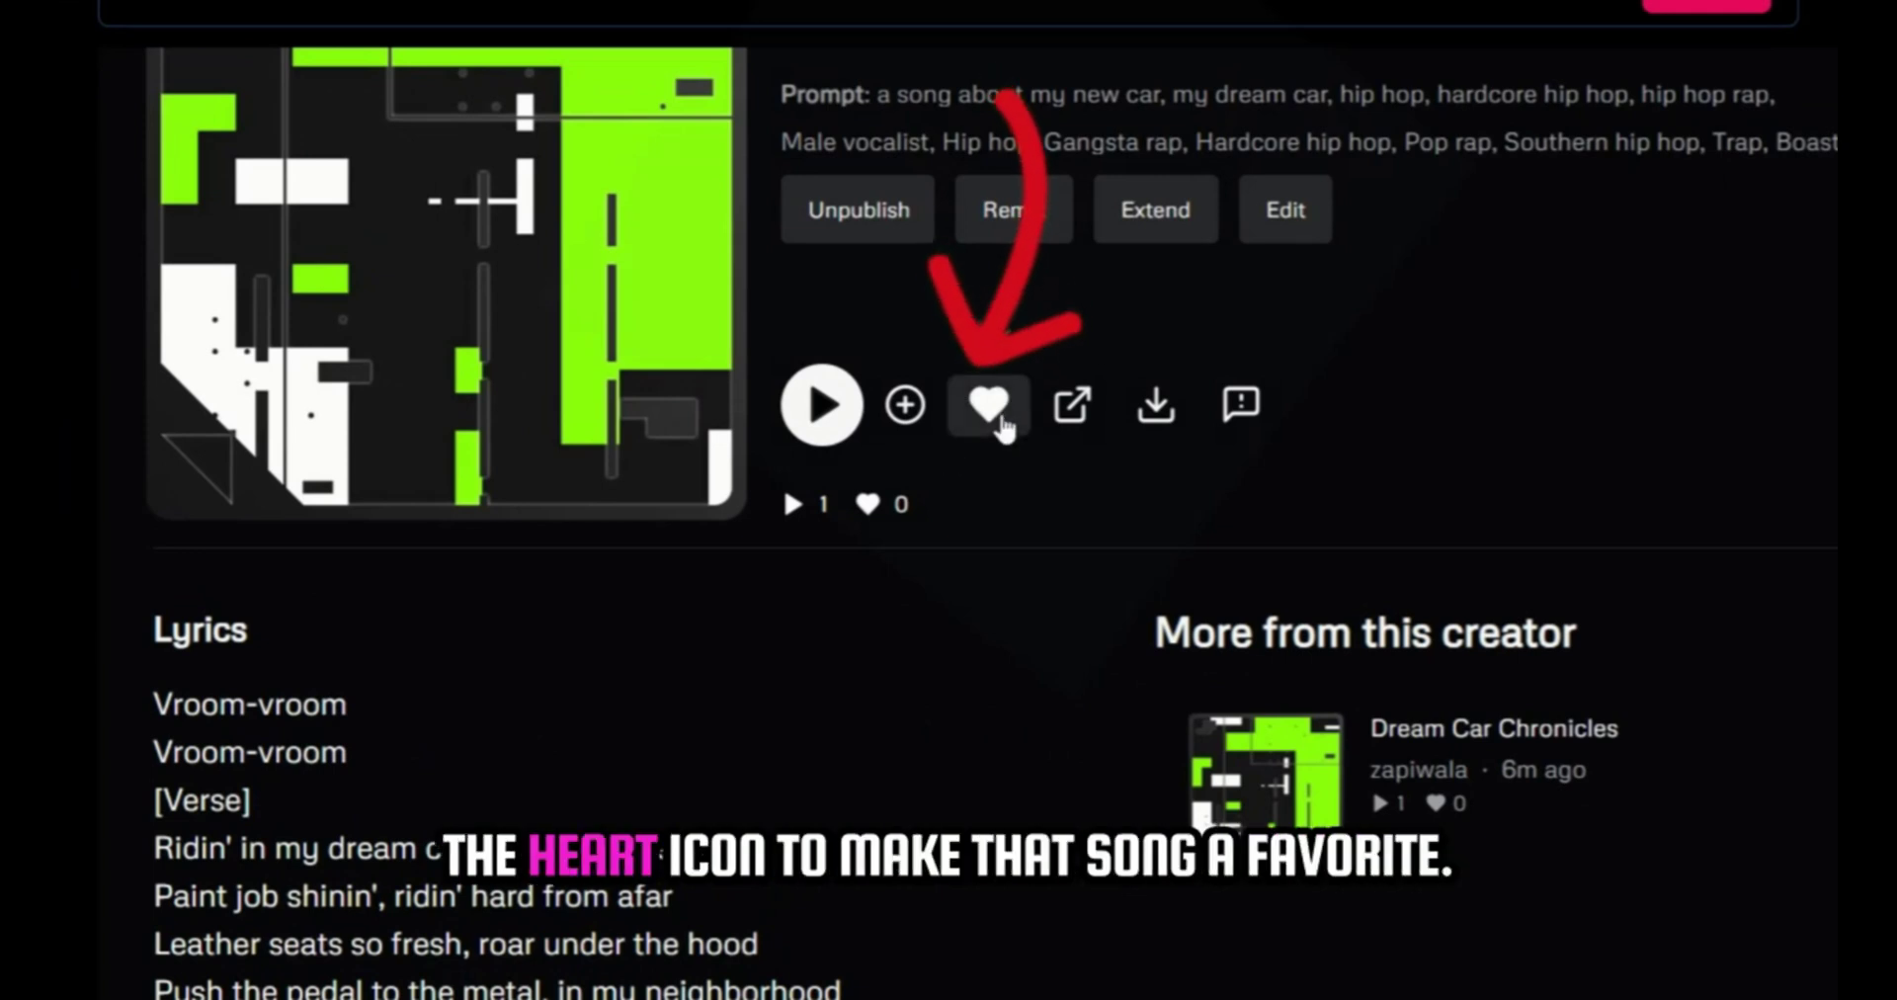
Like Dream Car Chronicles so its like count becomes 1.
click(988, 404)
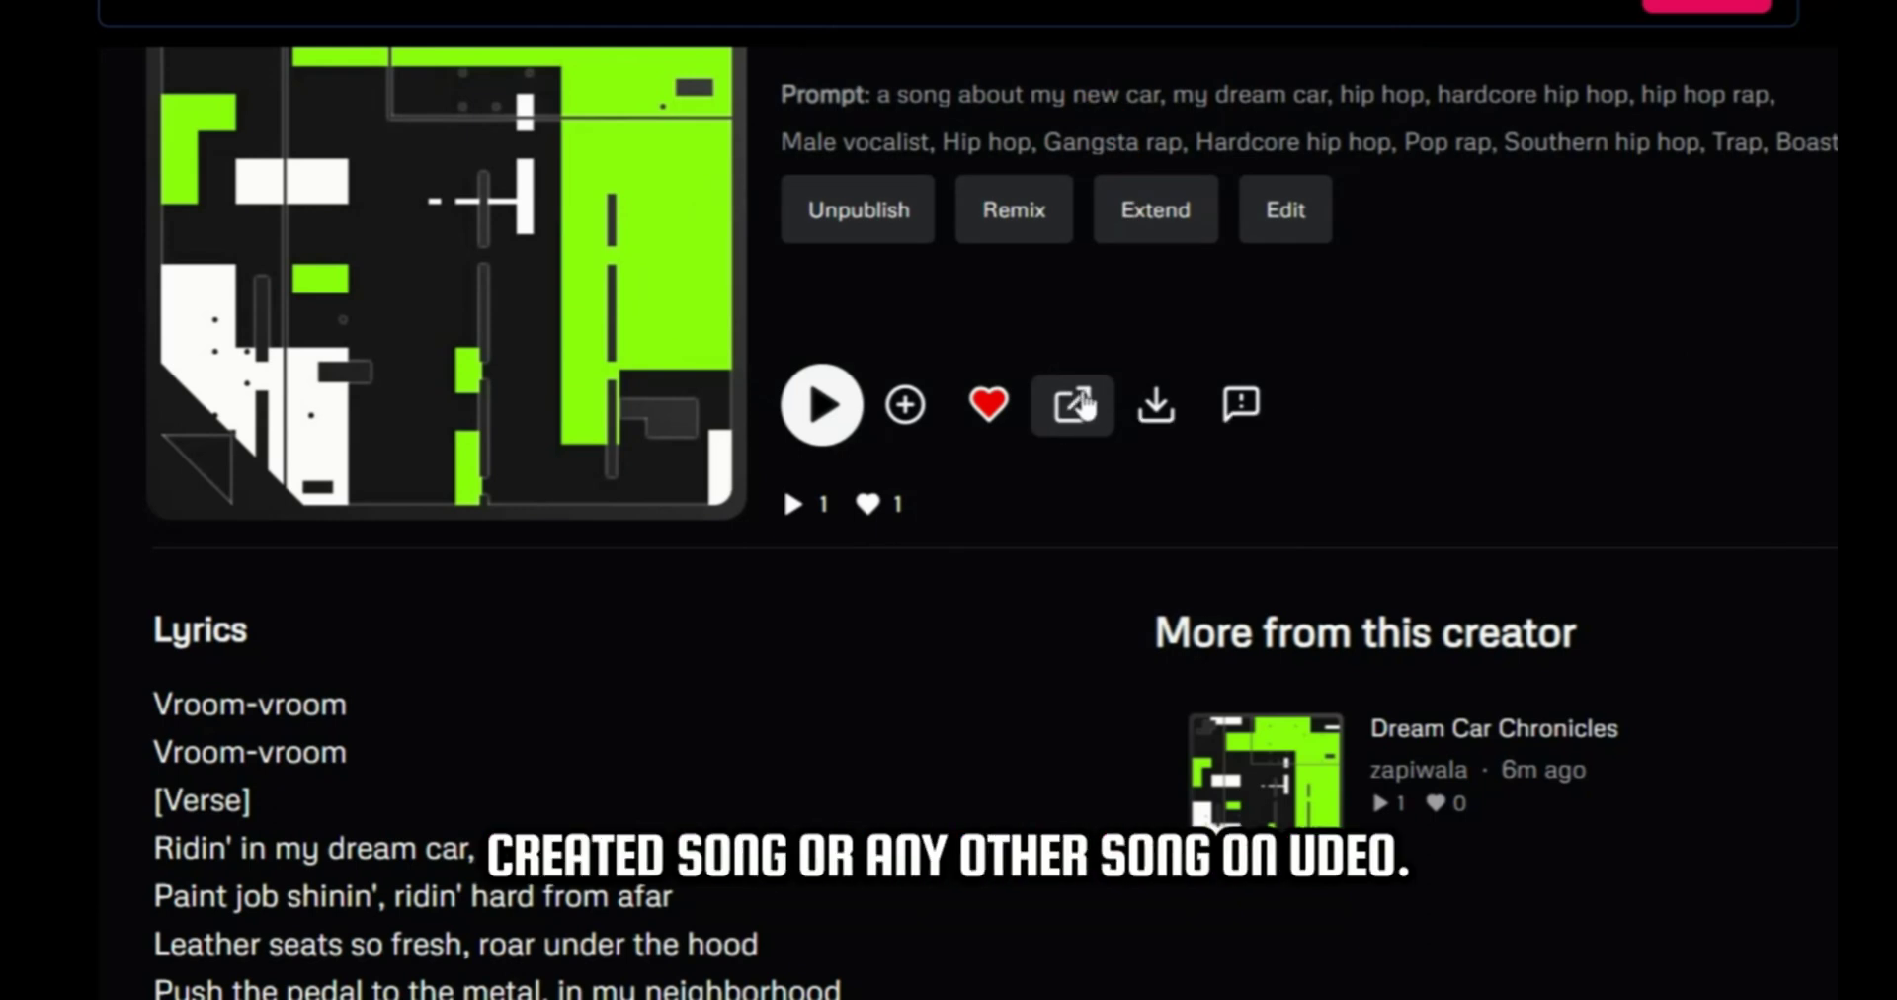
scroll(1432, 385, up, 2)
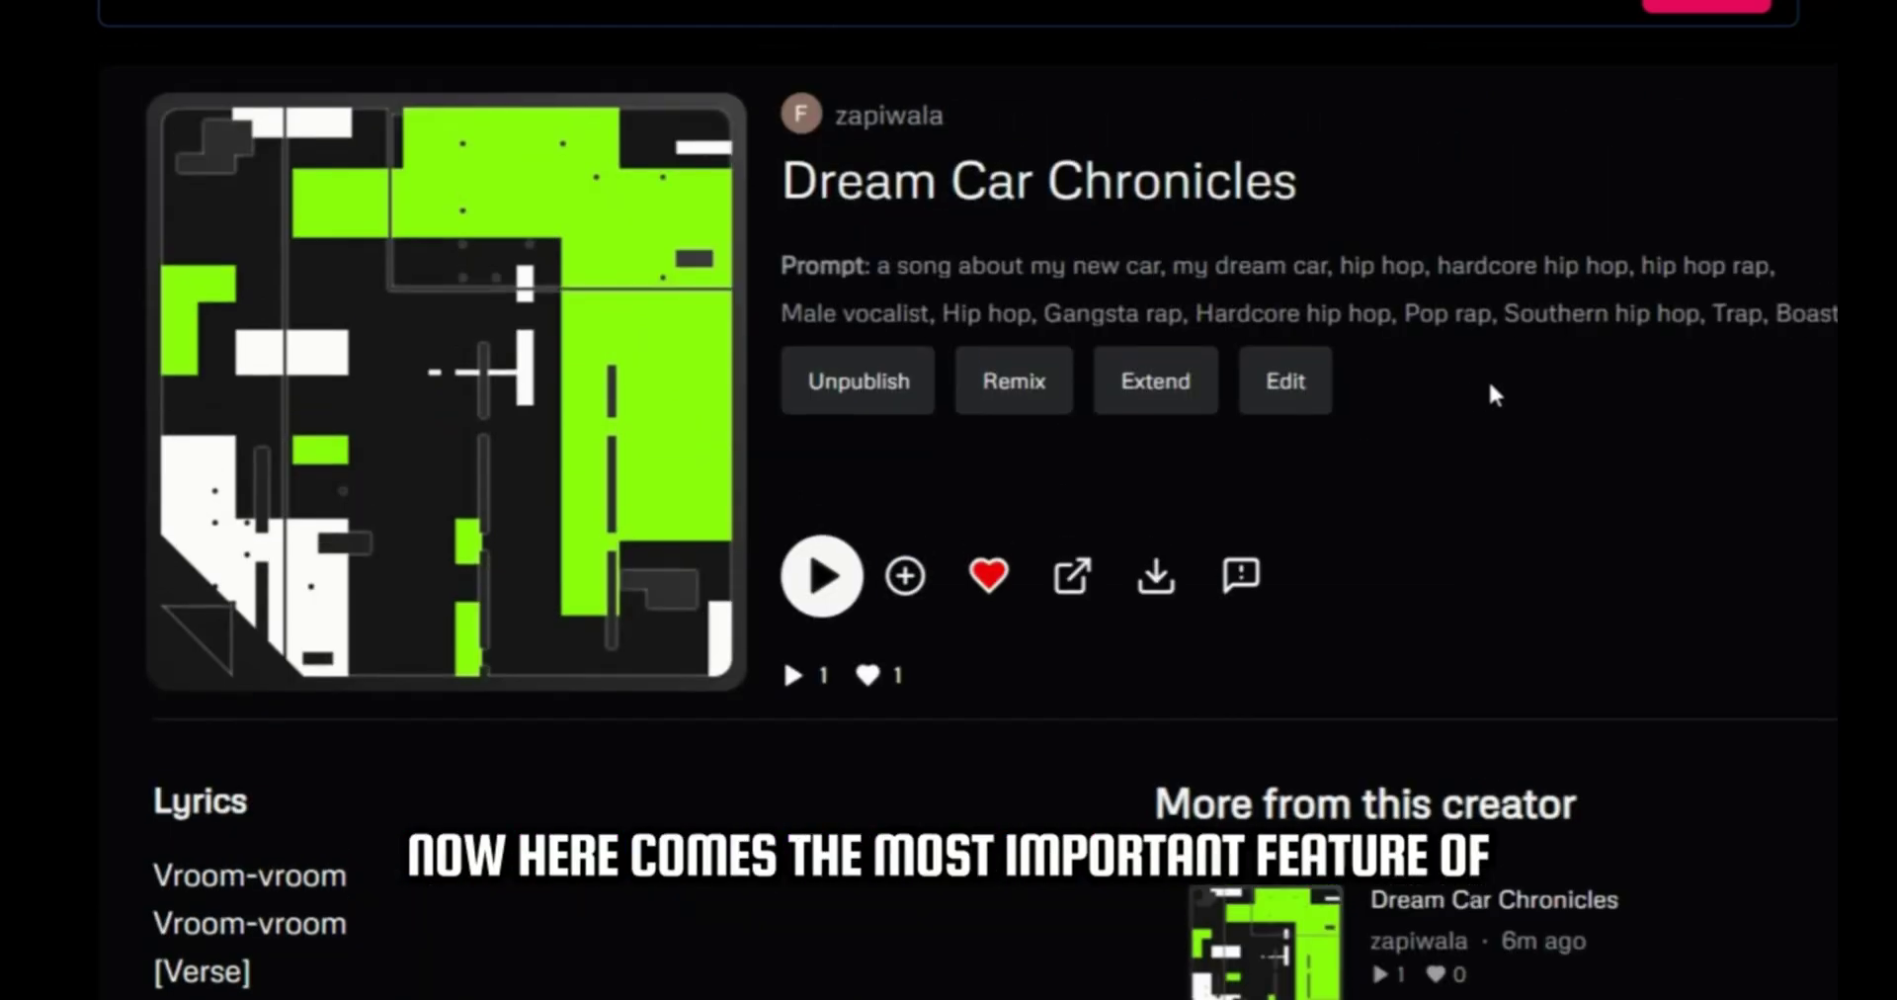
scroll(1491, 387, down, 3)
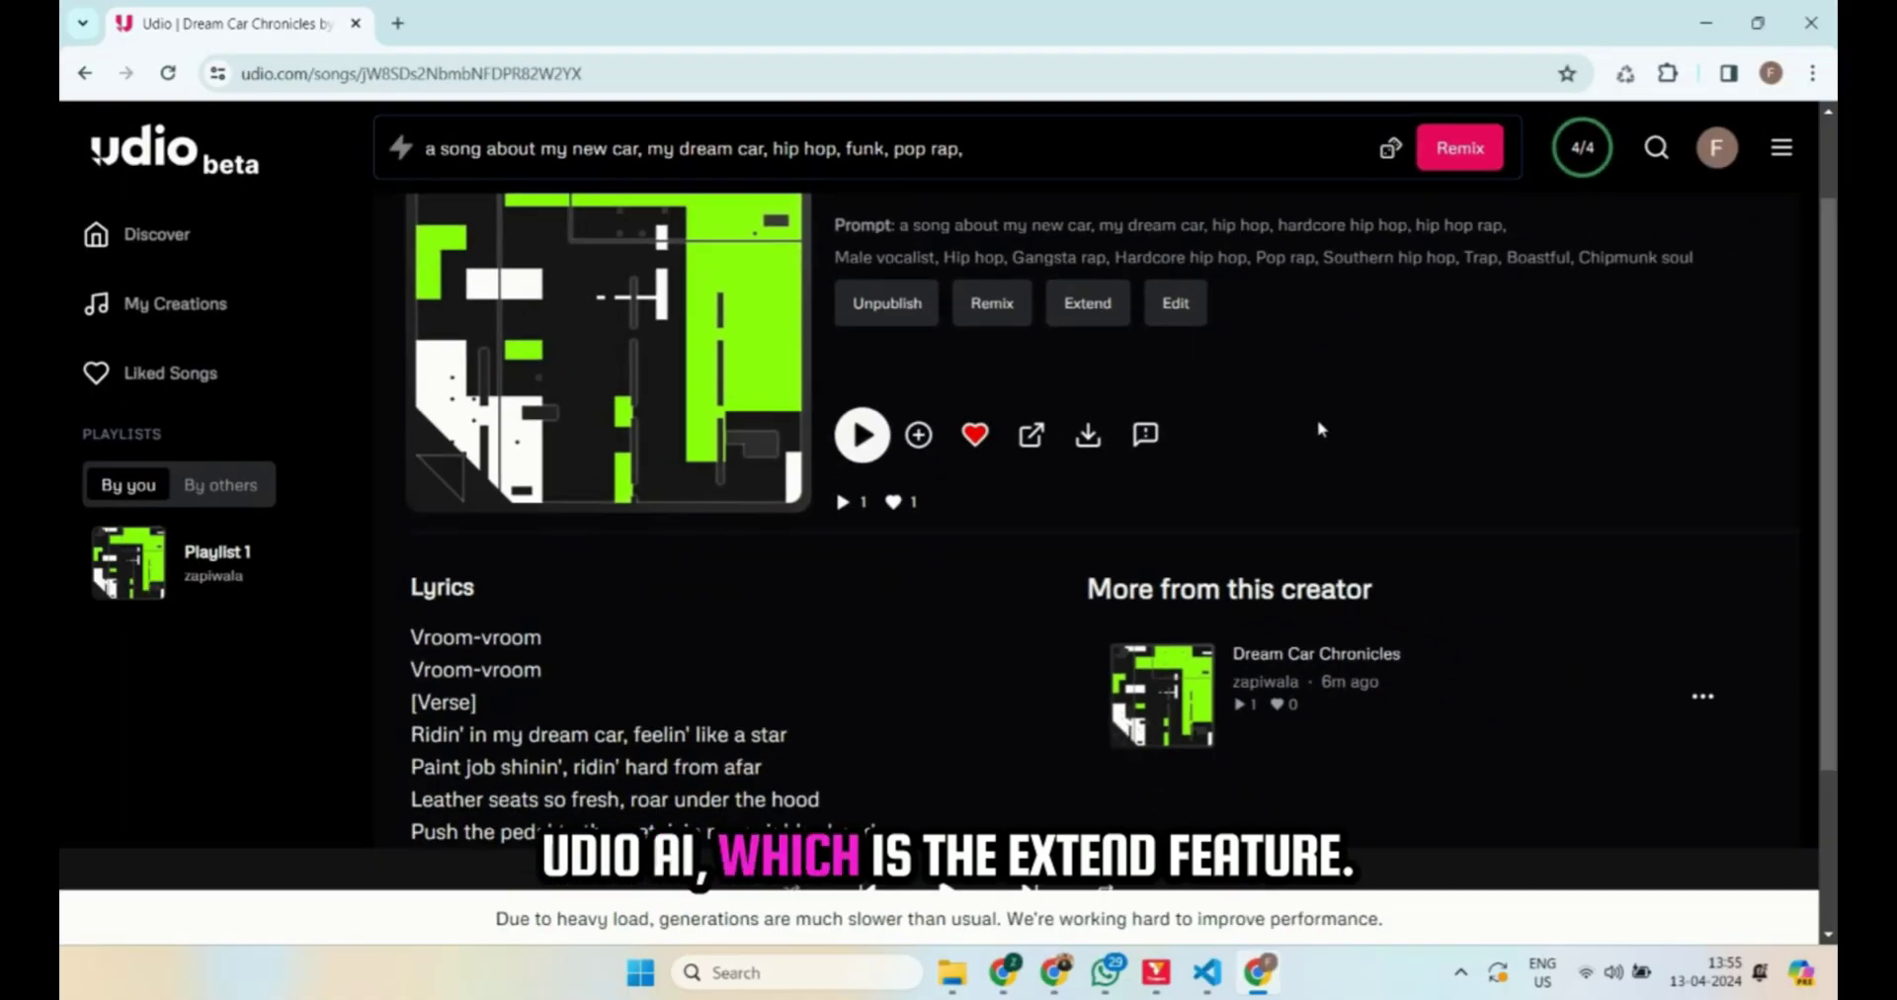
scroll(1321, 429, down, 2)
scroll(1319, 428, up, 3)
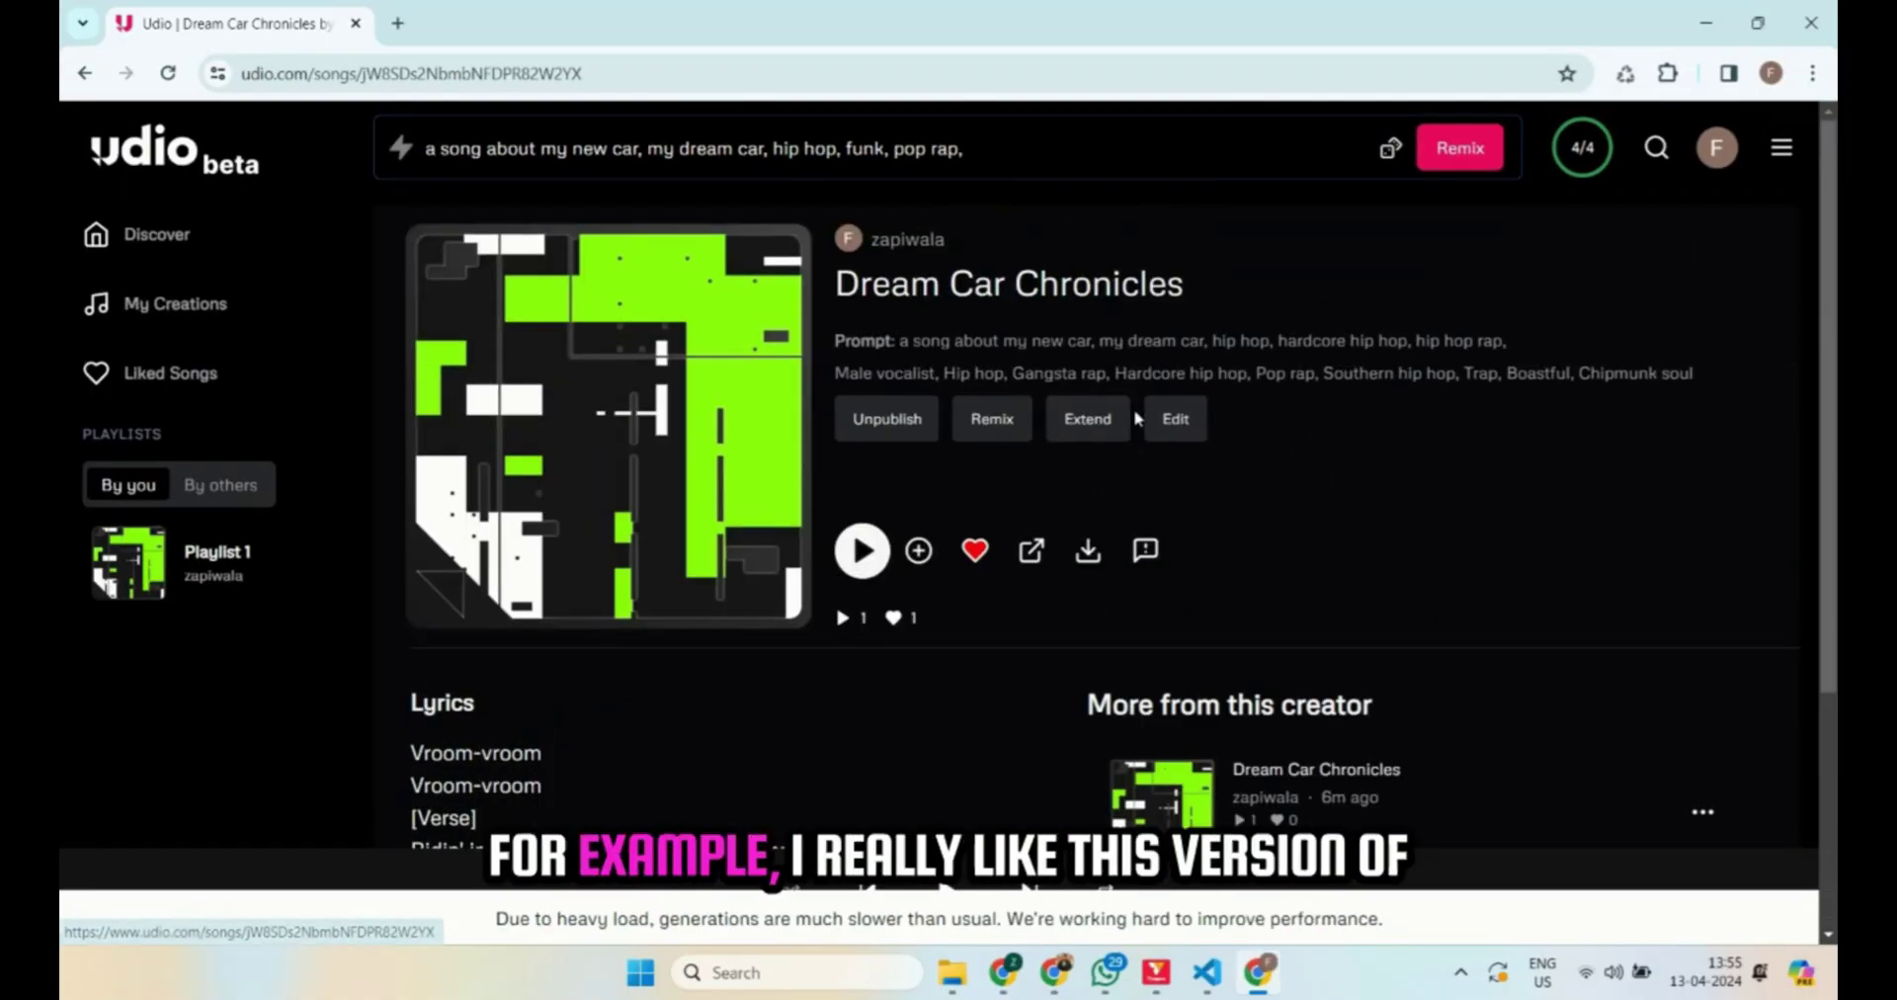
Generate an Add Section After extension of Dream Car Chronicles with auto-generated lyrics.
scroll(938, 542, down, 3)
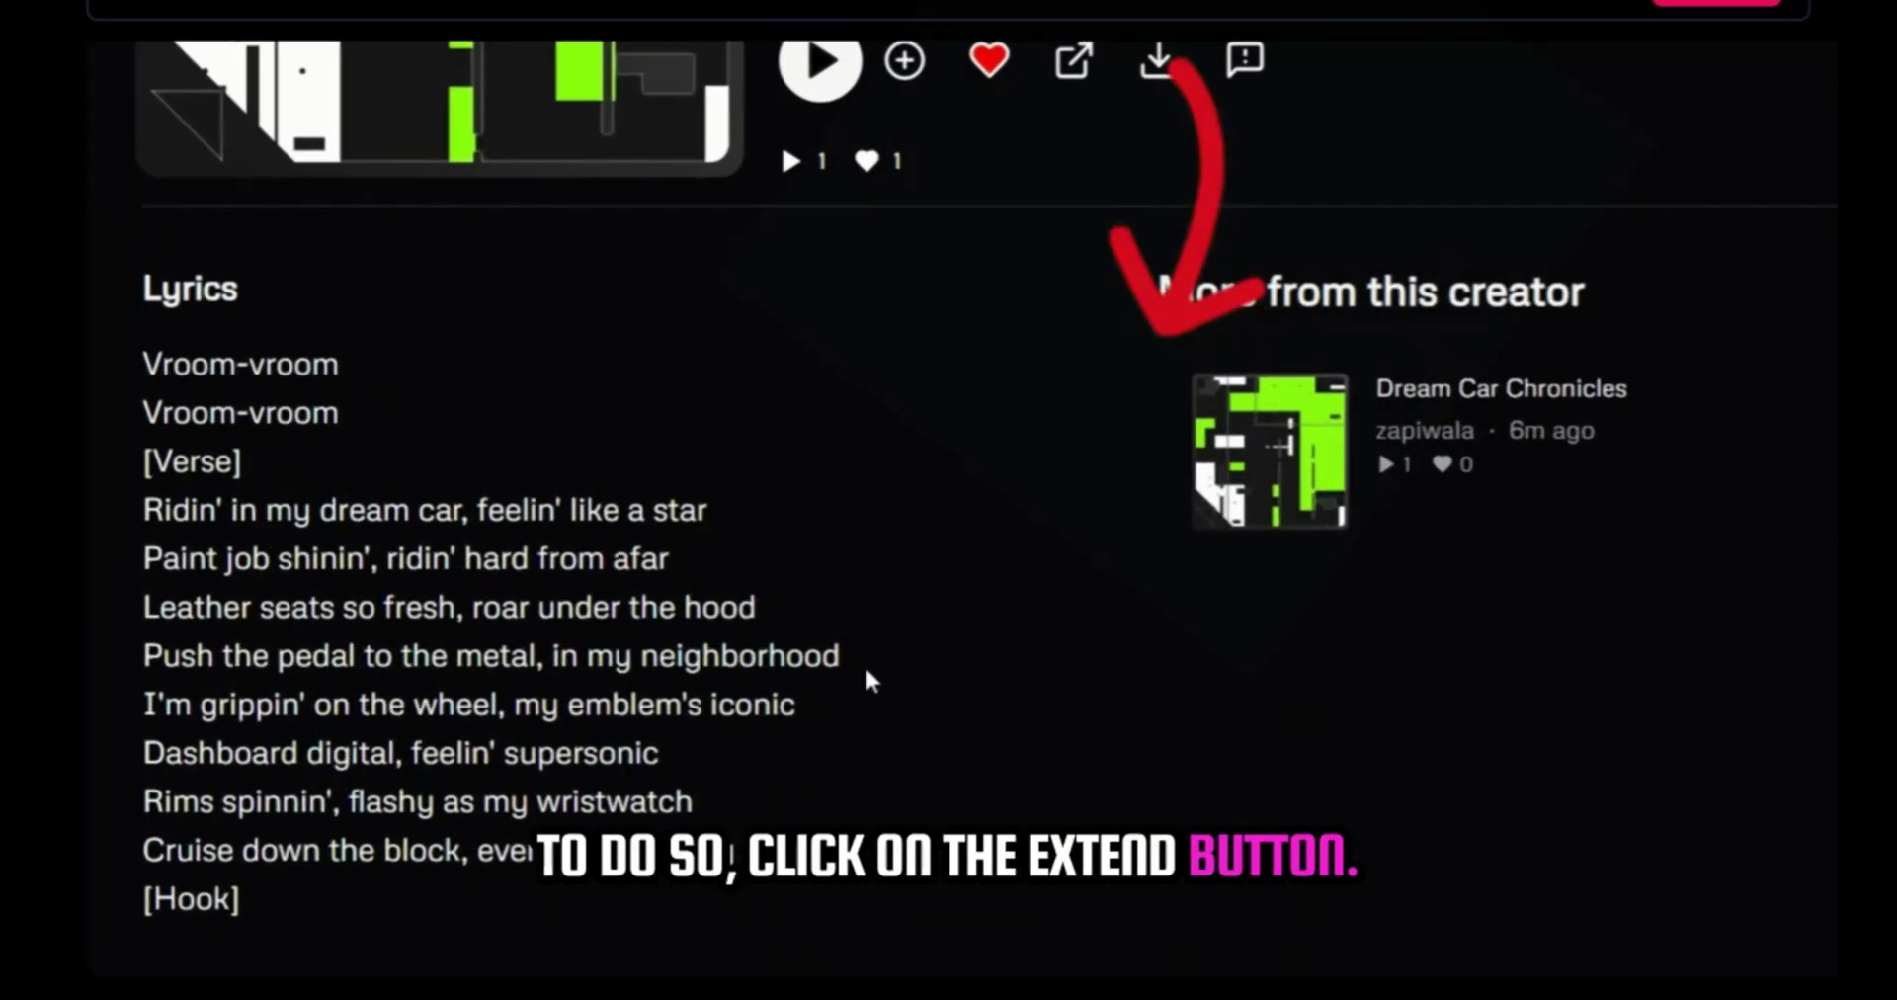
scroll(889, 622, up, 3)
click(1087, 434)
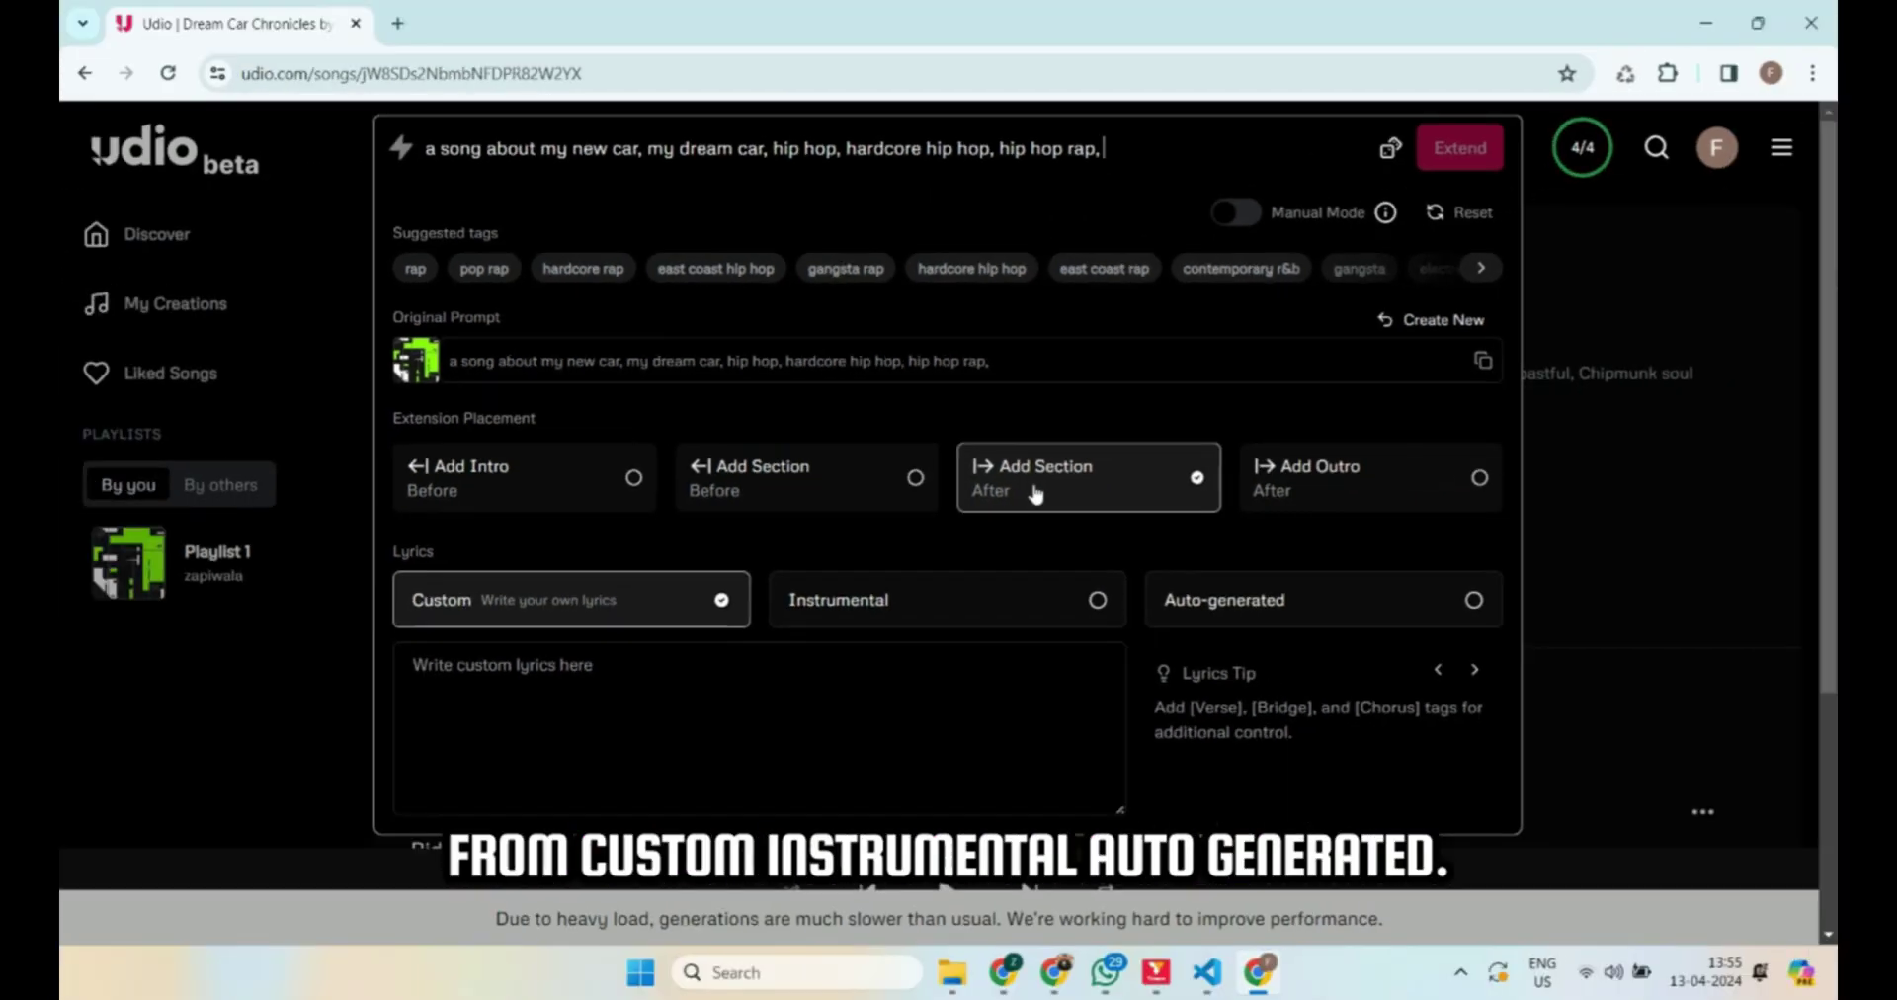
click(1474, 602)
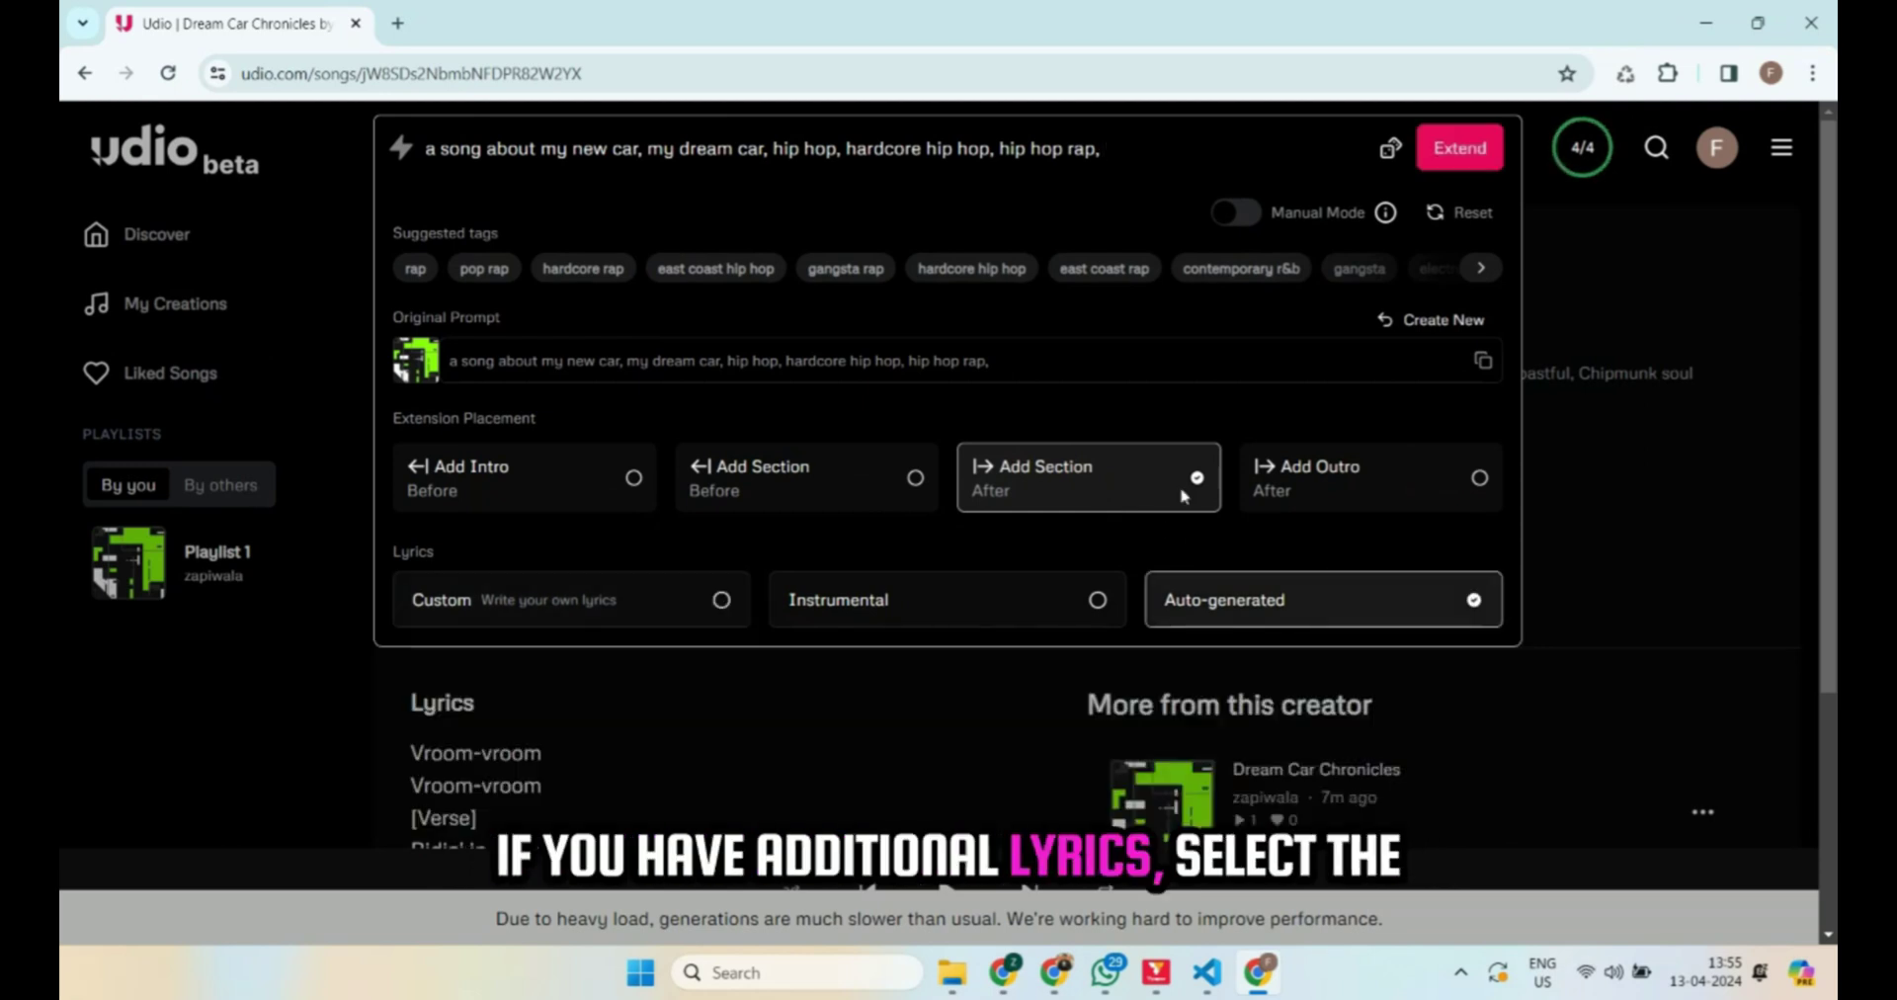
click(720, 604)
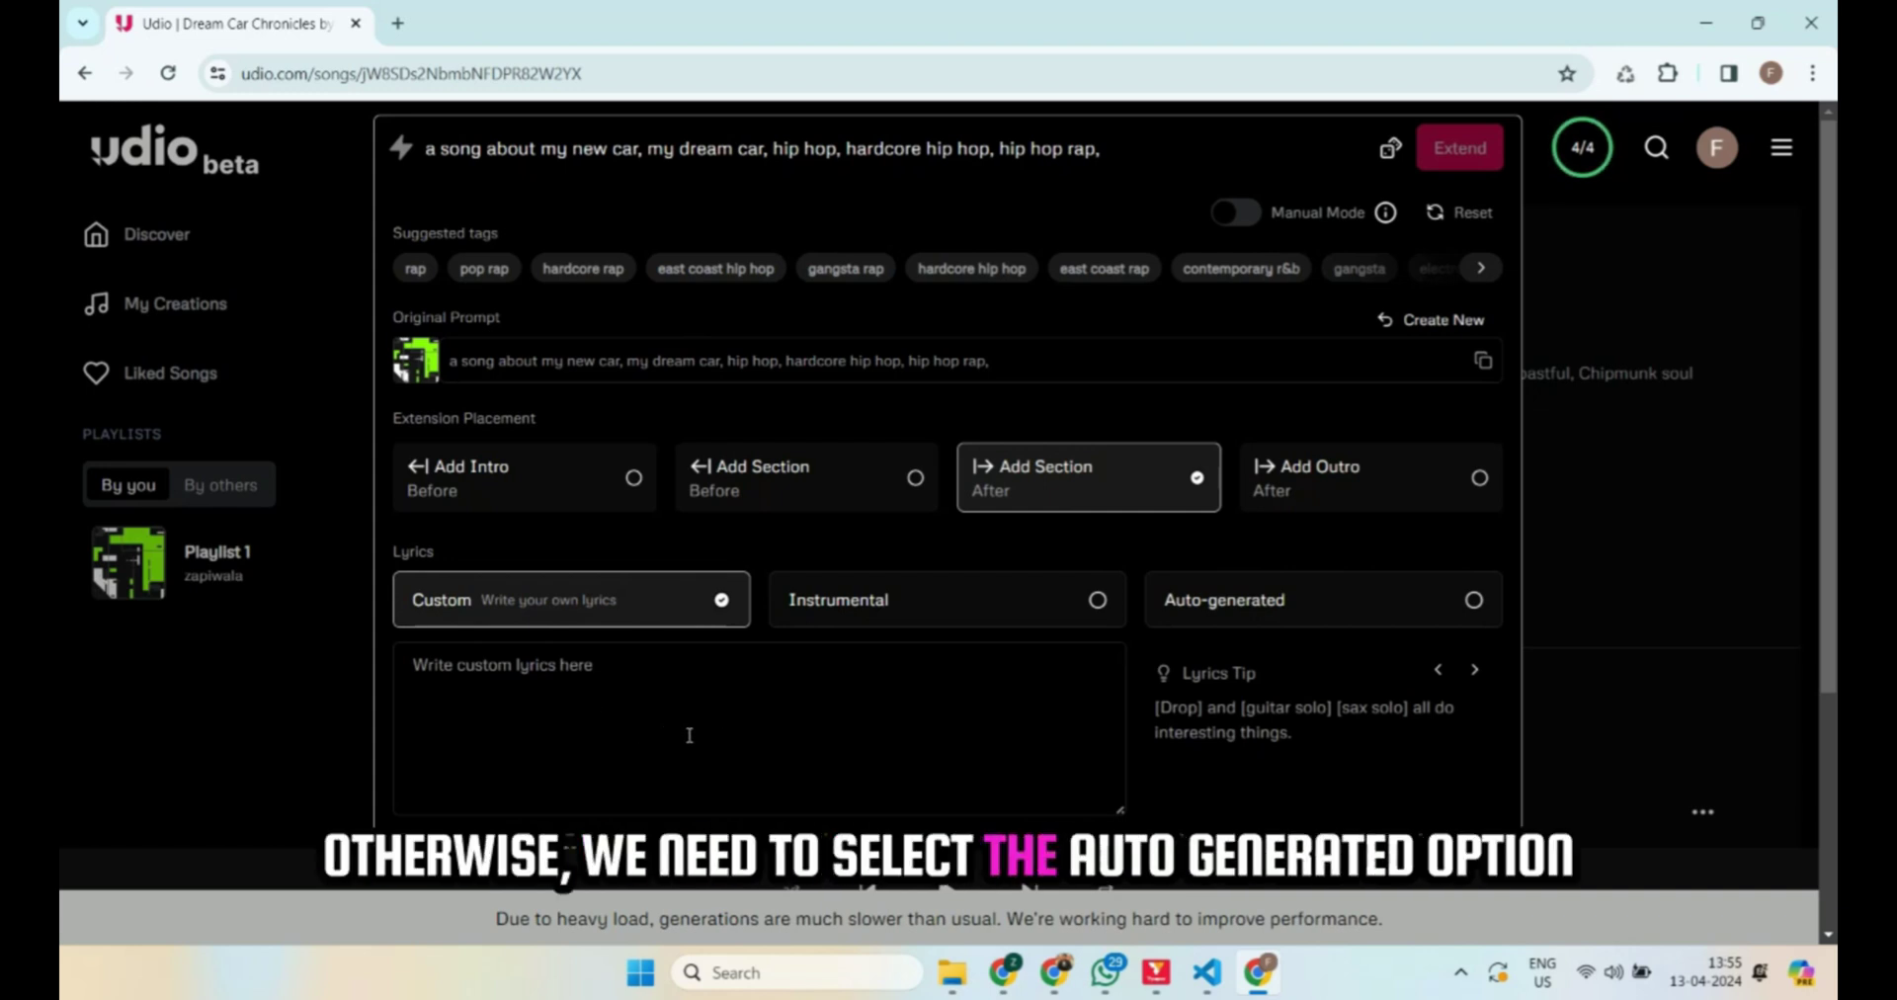
click(1473, 602)
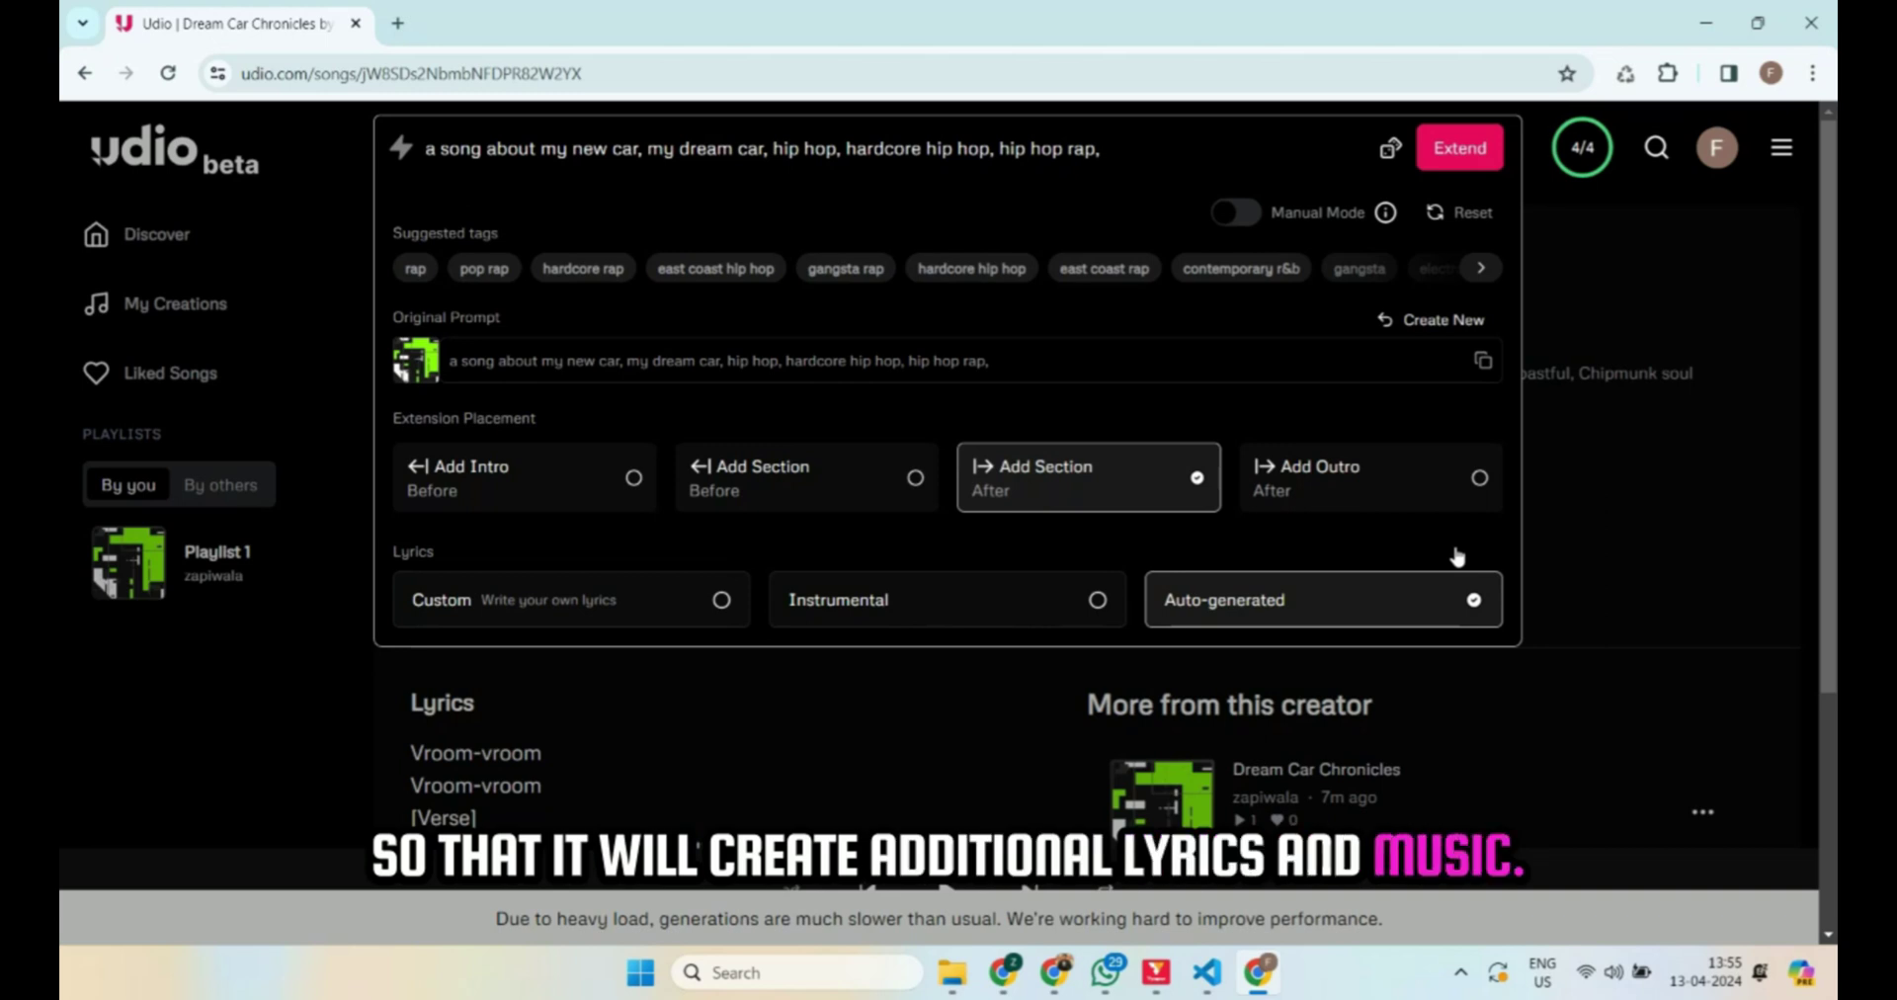
click(1452, 148)
scroll(1452, 367, down, 3)
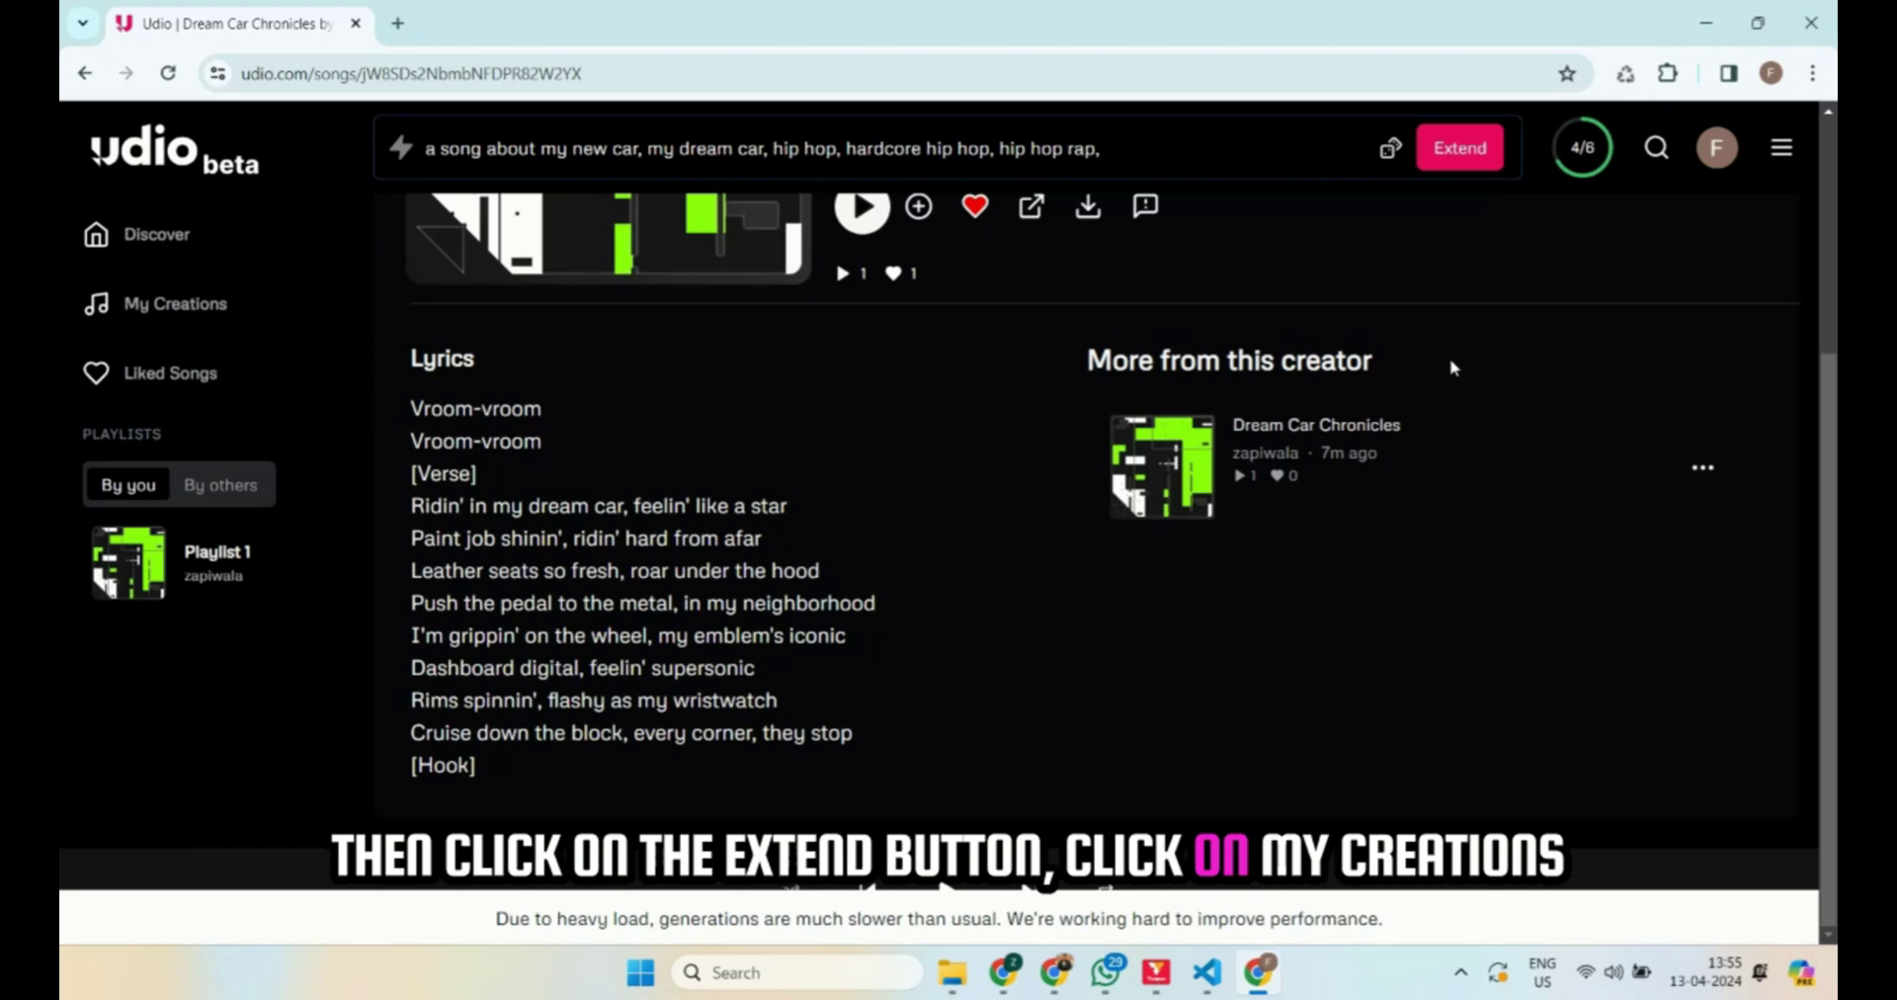
Show My Creations, listing the 1:06 extensions 'Midnight Prowl' and 'Urban Throne'.
scroll(1452, 367, up, 5)
click(143, 306)
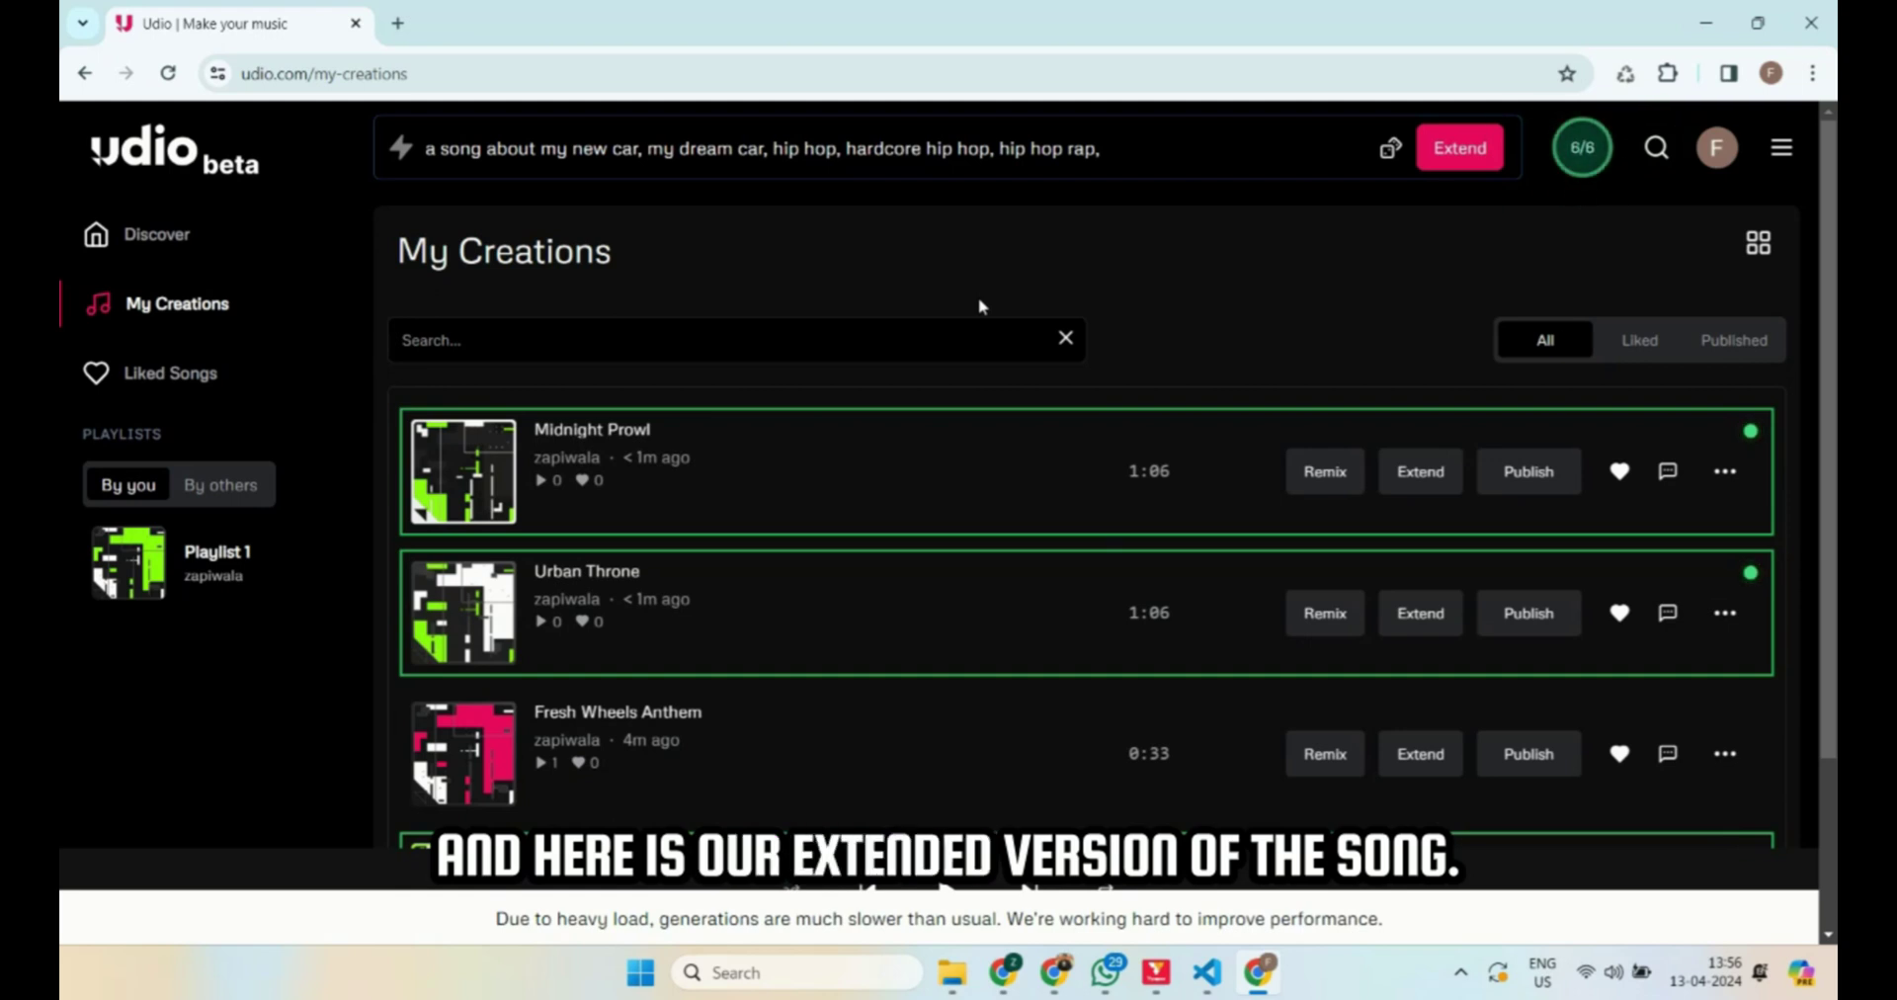
Play the 1:06 'Midnight Prowl' from its song page while reading the 'Vroom-vroom' lyrics.
click(555, 431)
scroll(1045, 553, down, 3)
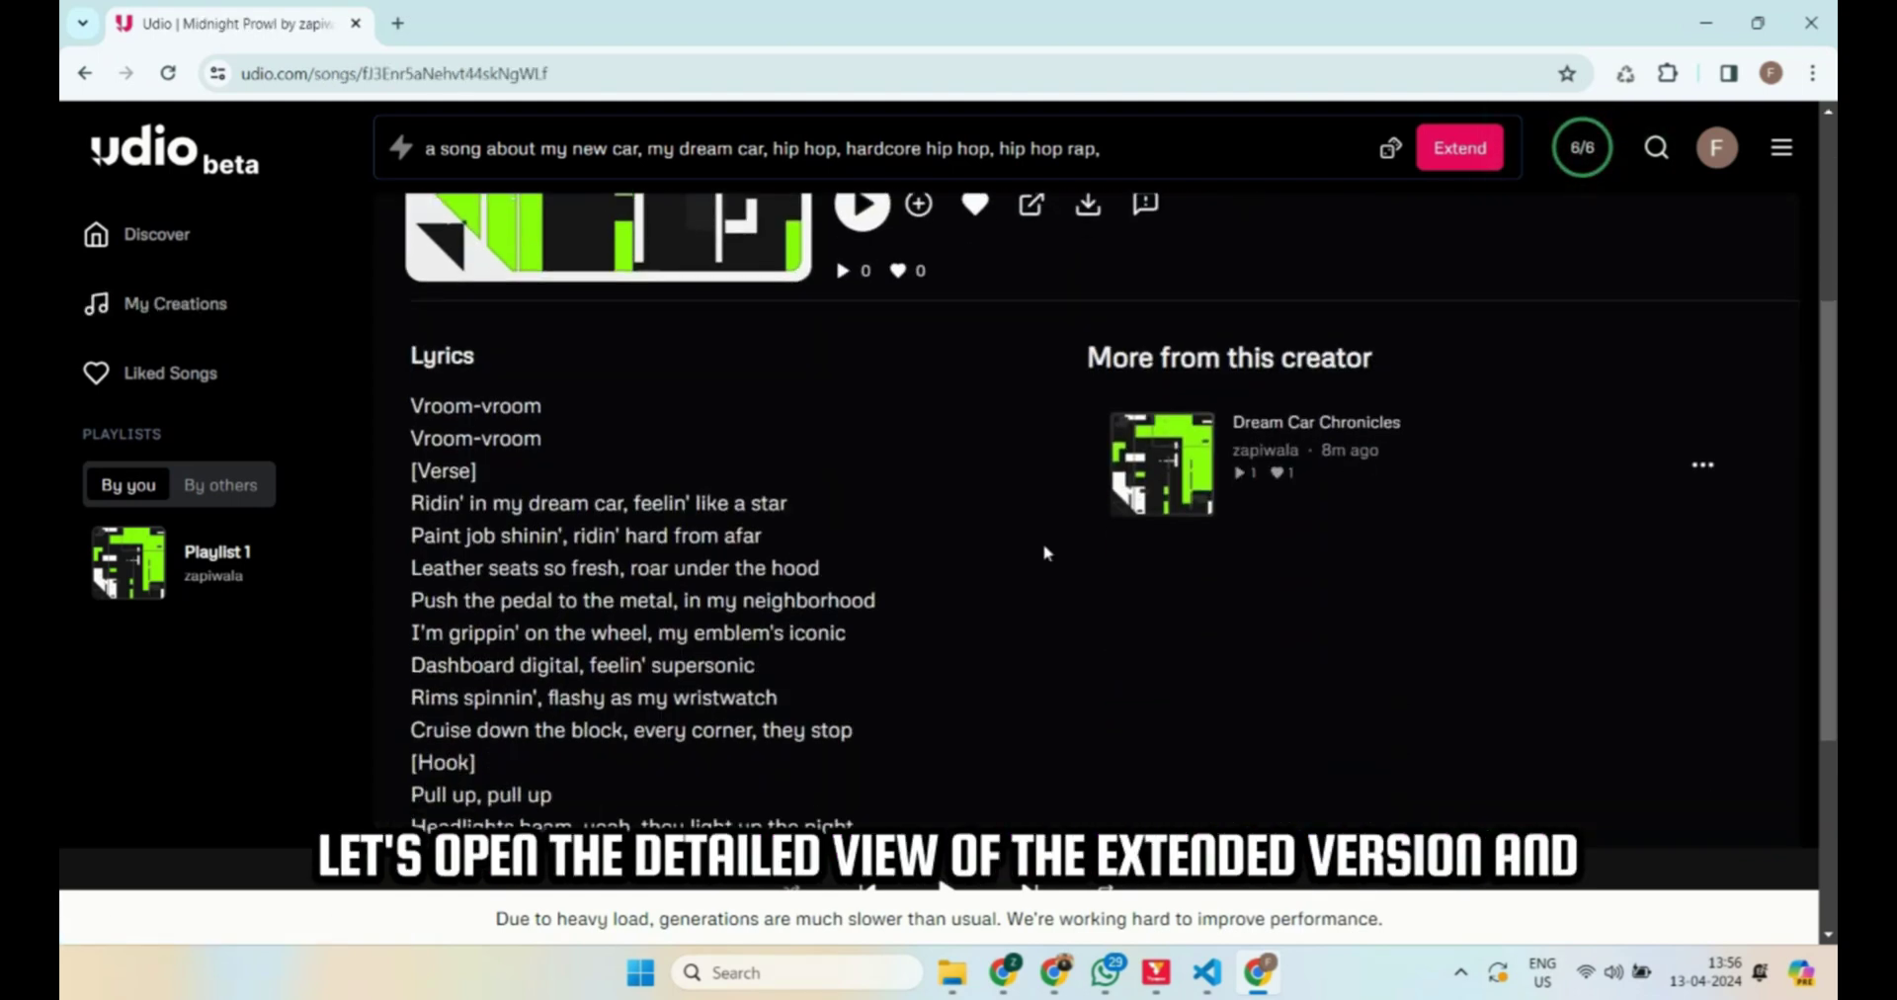
scroll(1046, 554, down, 3)
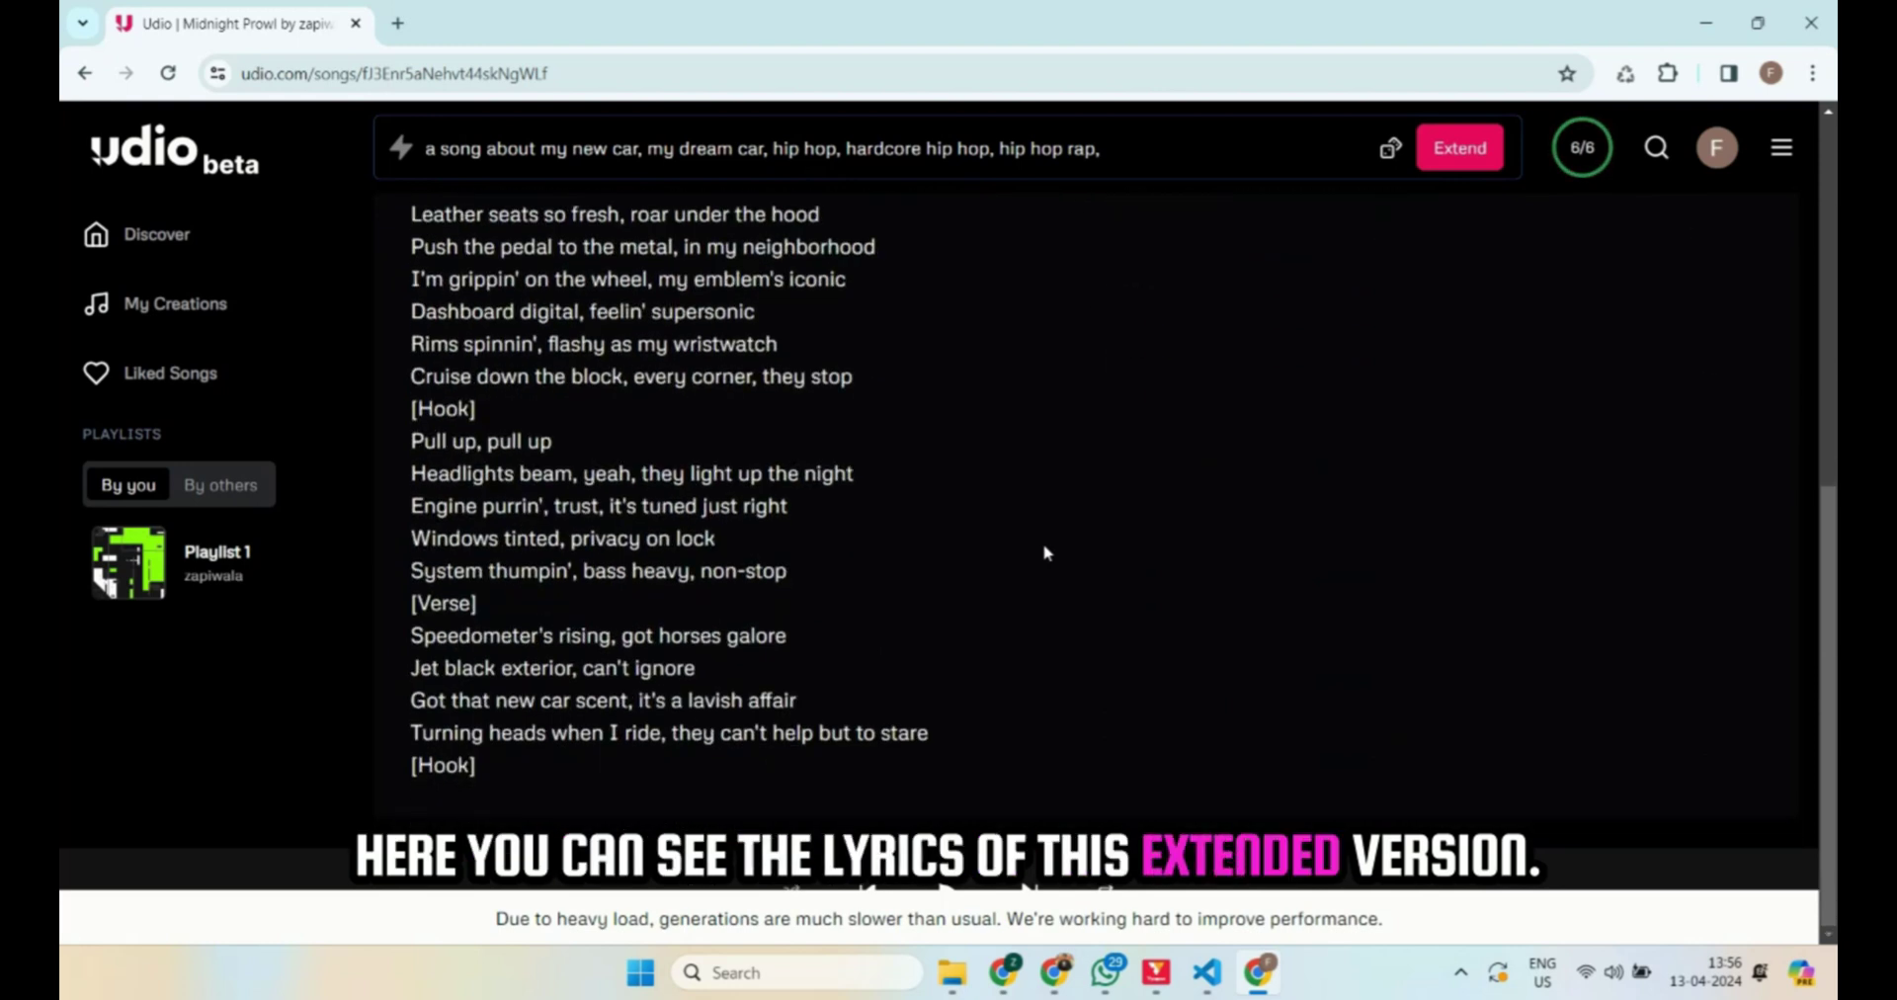
scroll(1045, 553, up, 6)
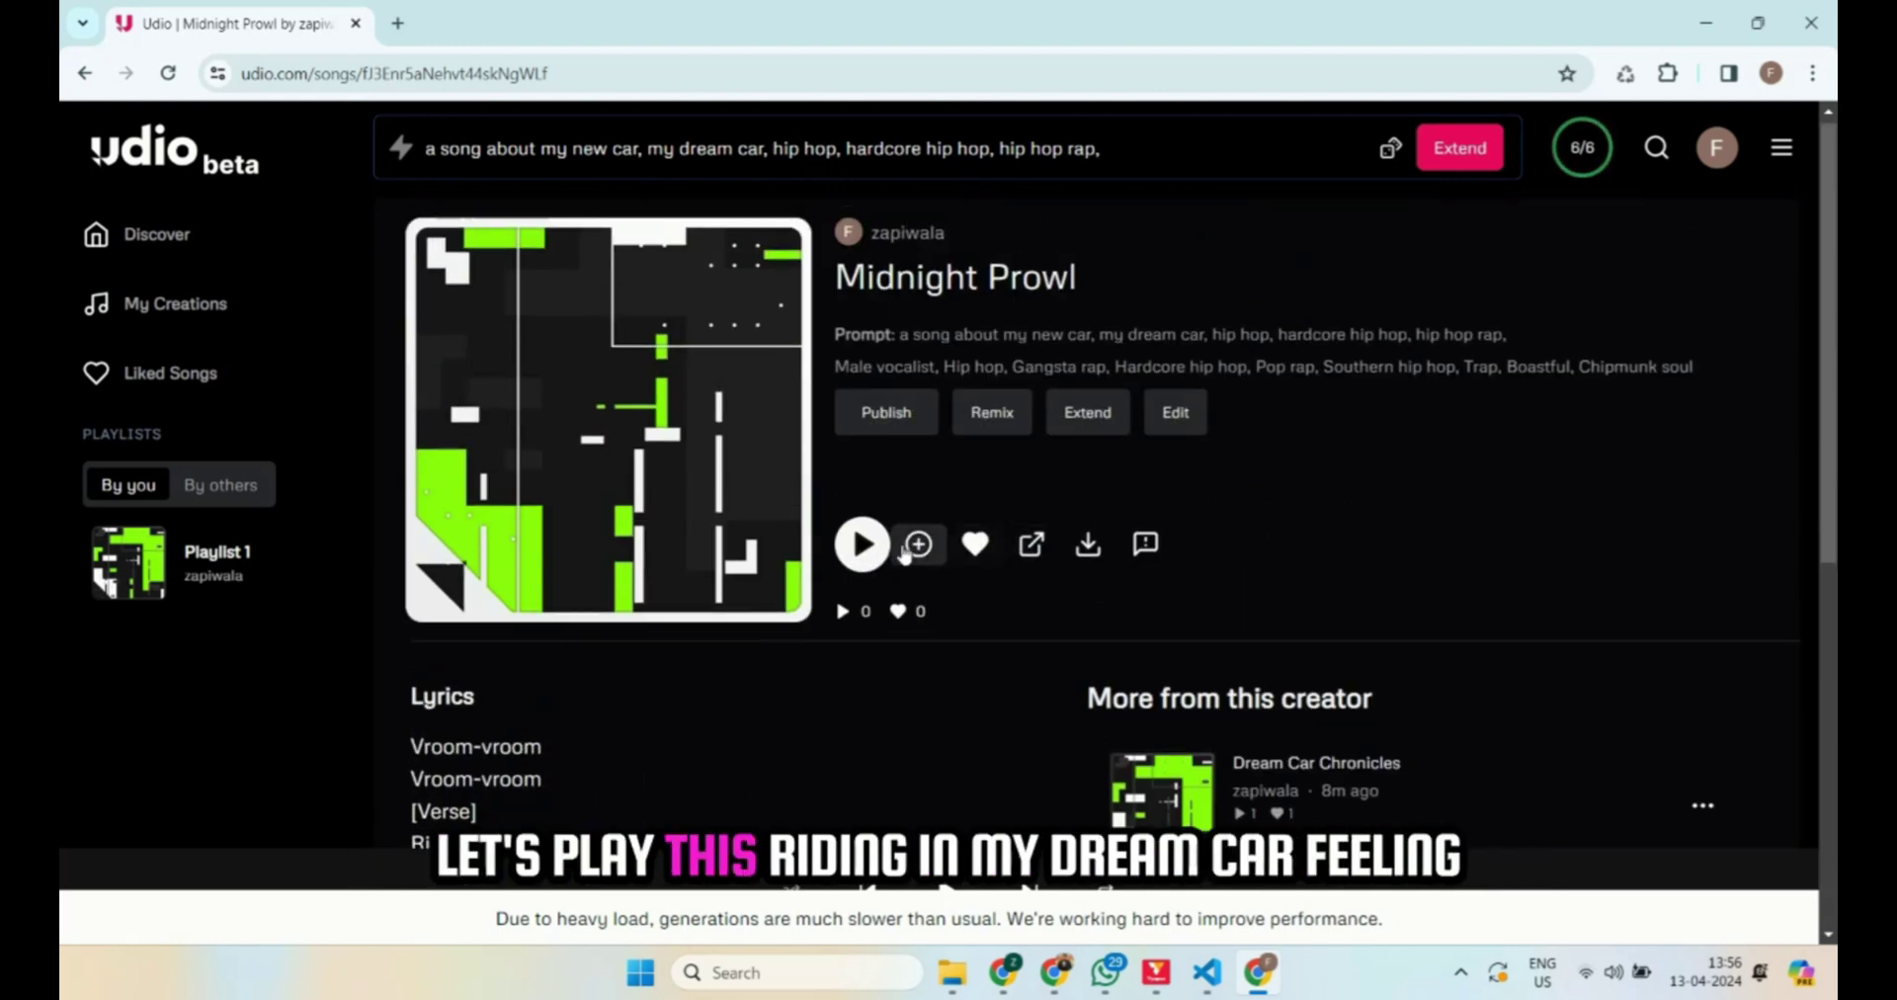
click(882, 544)
scroll(983, 521, down, 3)
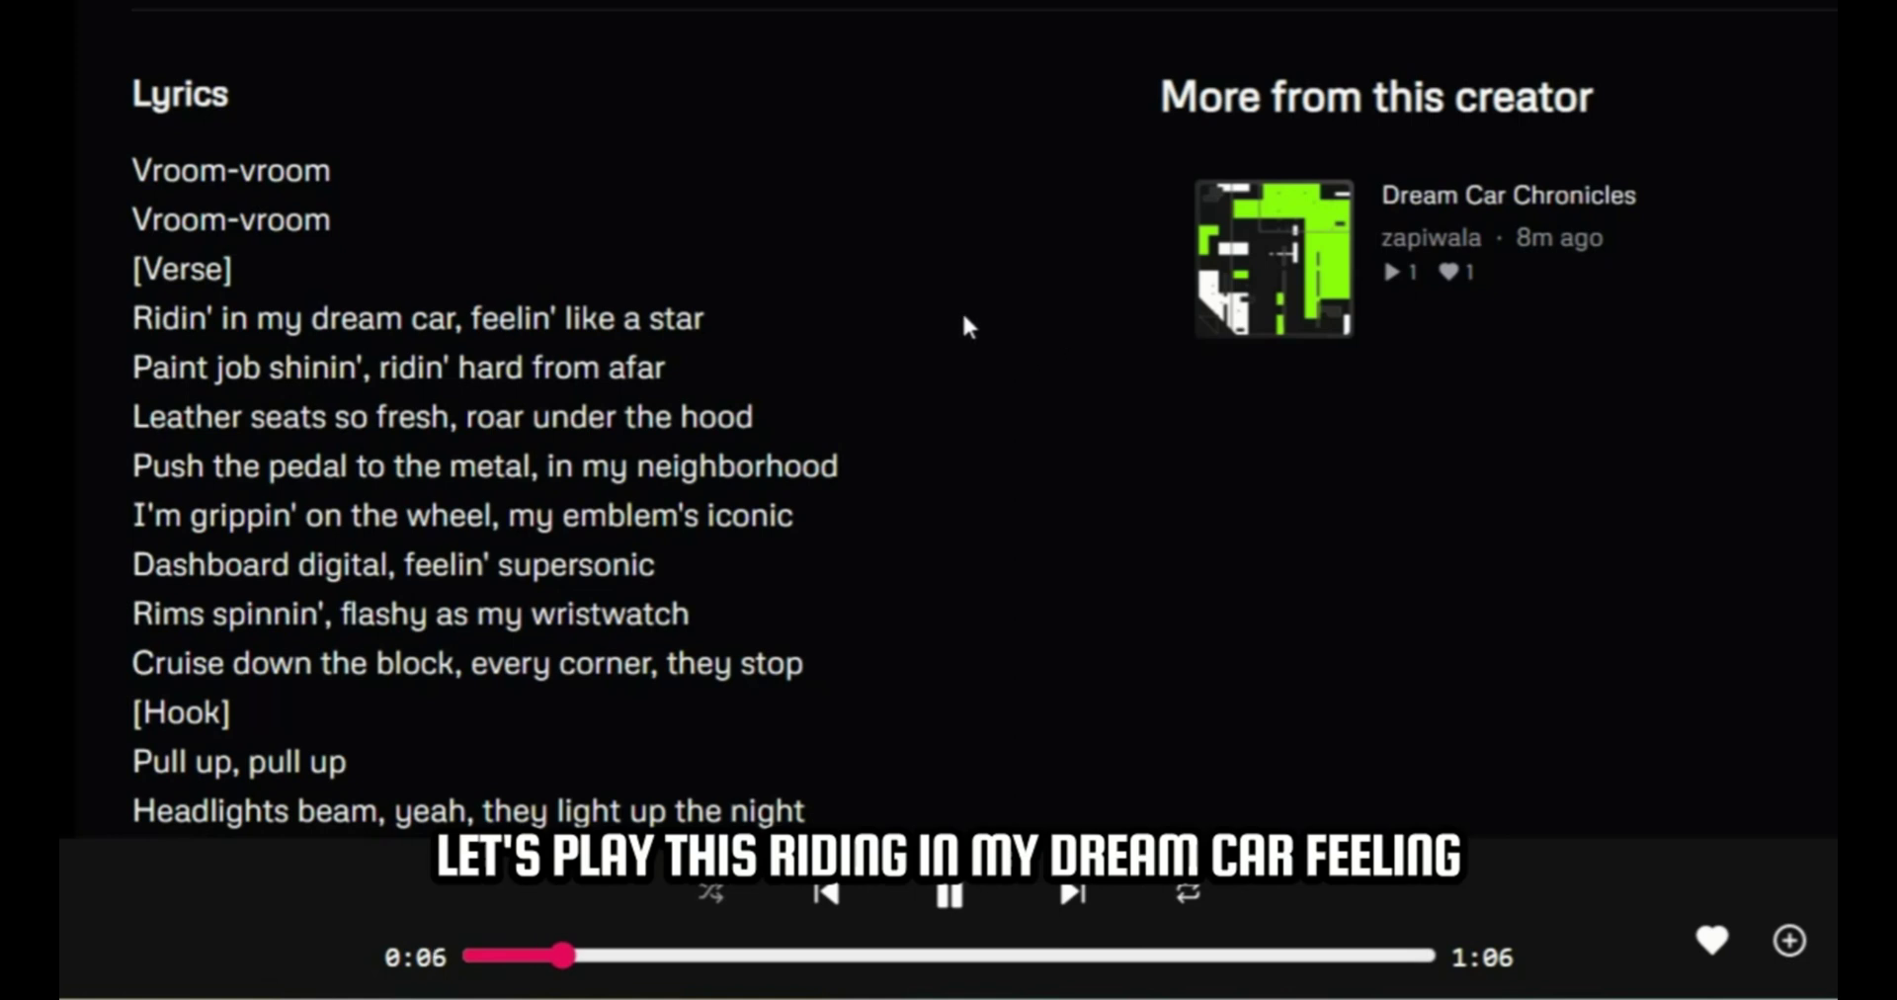
scroll(961, 326, down, 3)
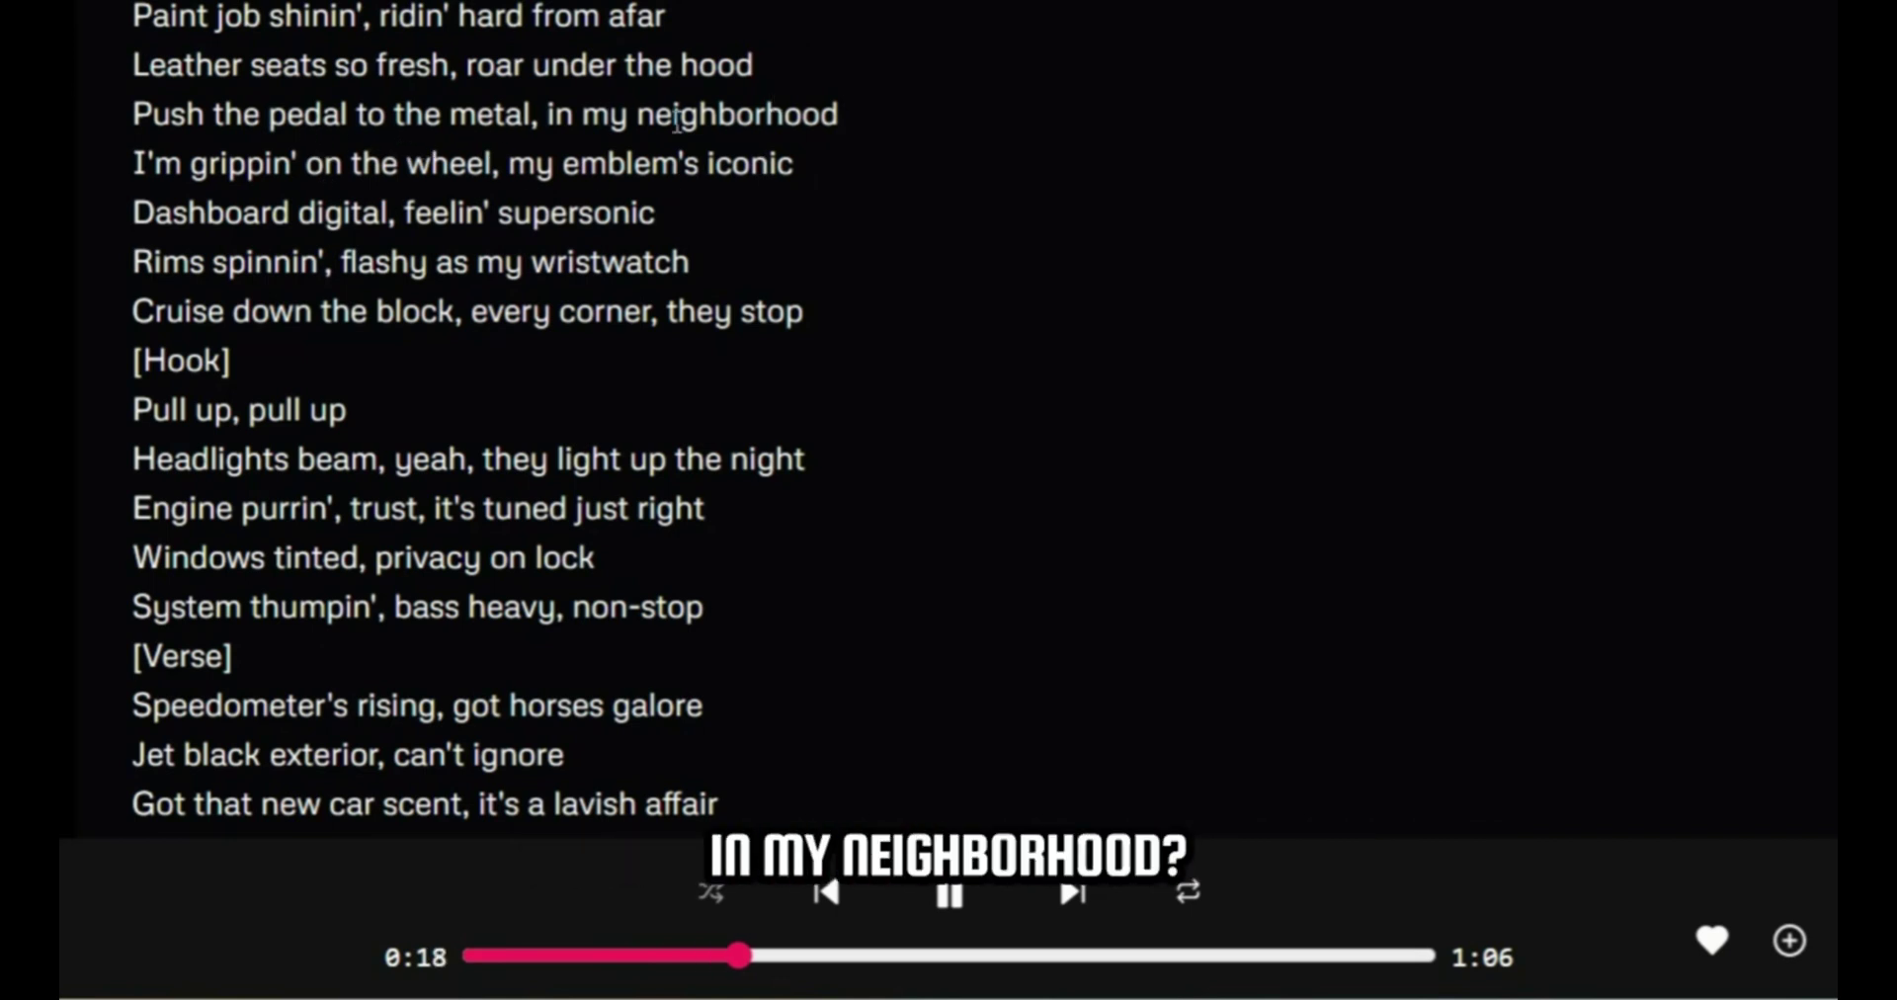
scroll(662, 120, down, 2)
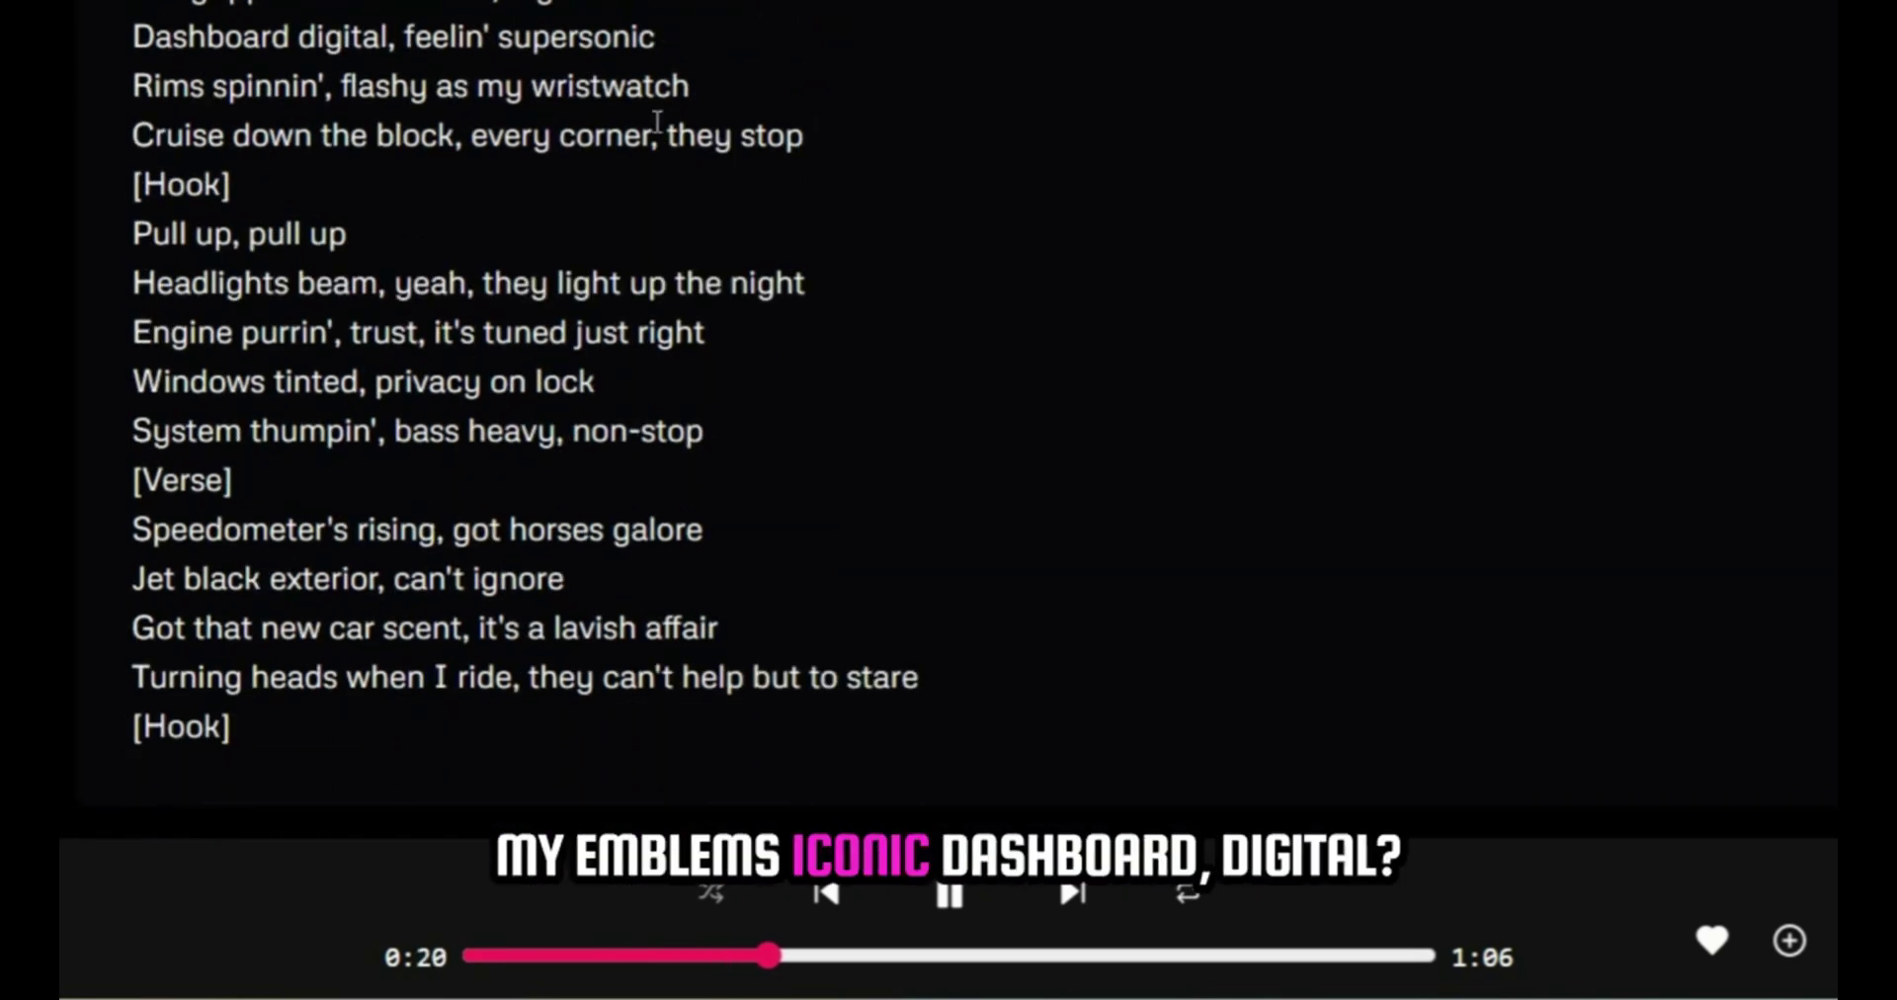